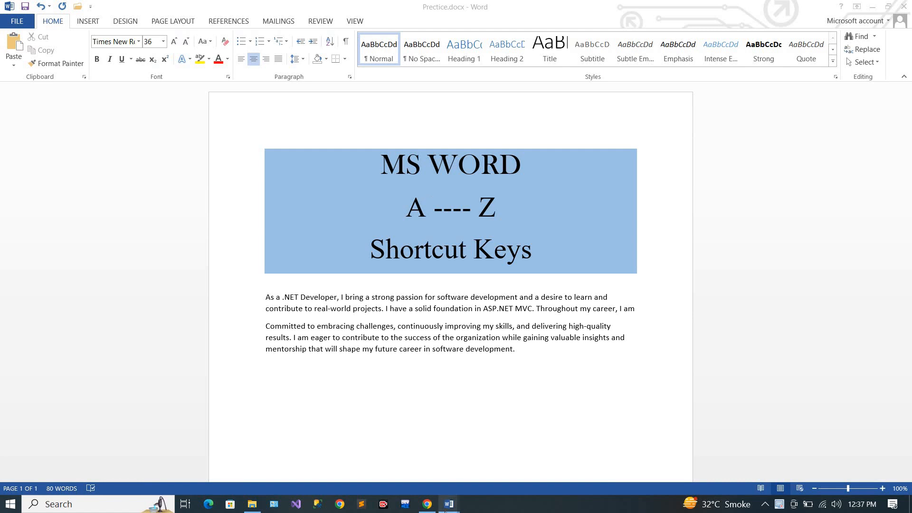
- Switch to SHortcut.docx and review the Ctrl+A and Ctrl+B entries in the shortcut list
mouse_move(446, 506)
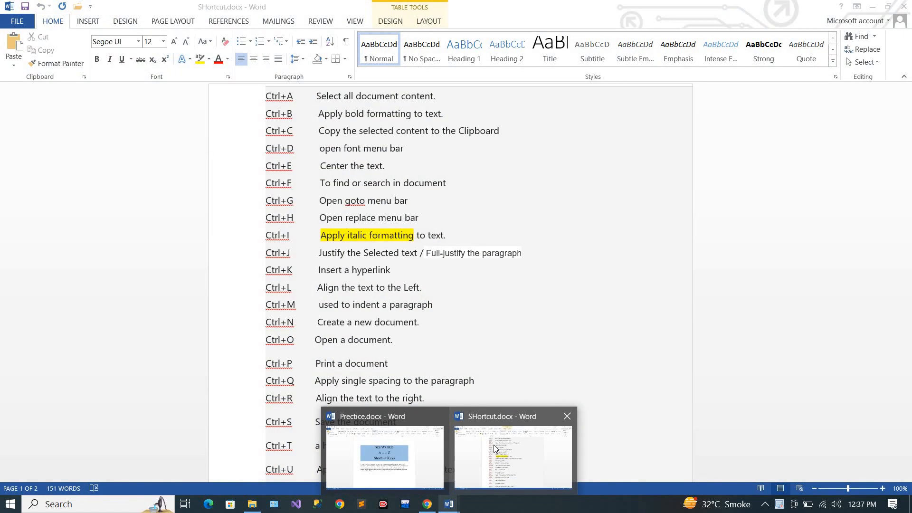
left_click(494, 445)
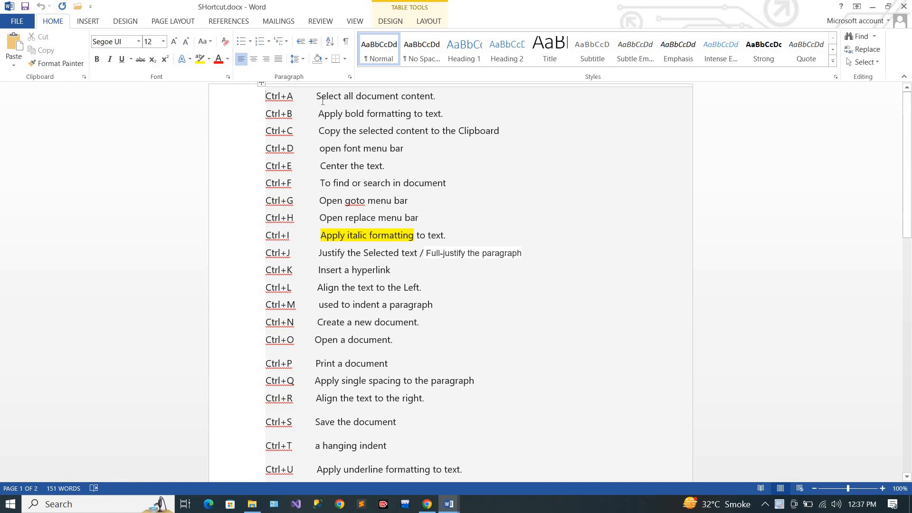
left_click_drag(325, 99, 305, 98)
left_click(449, 98)
left_click(301, 115)
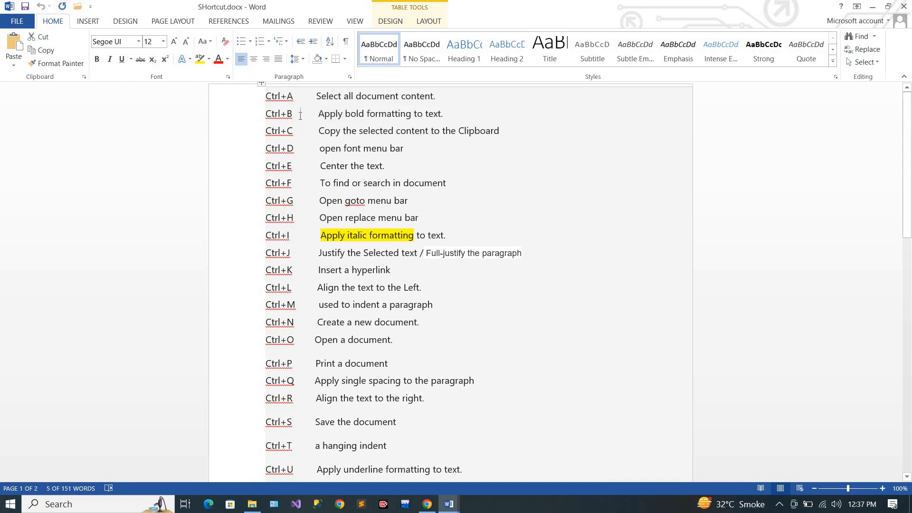
- Return to Prectice.docx and select the entire document content several times, clearing the selection after each
left_click(447, 508)
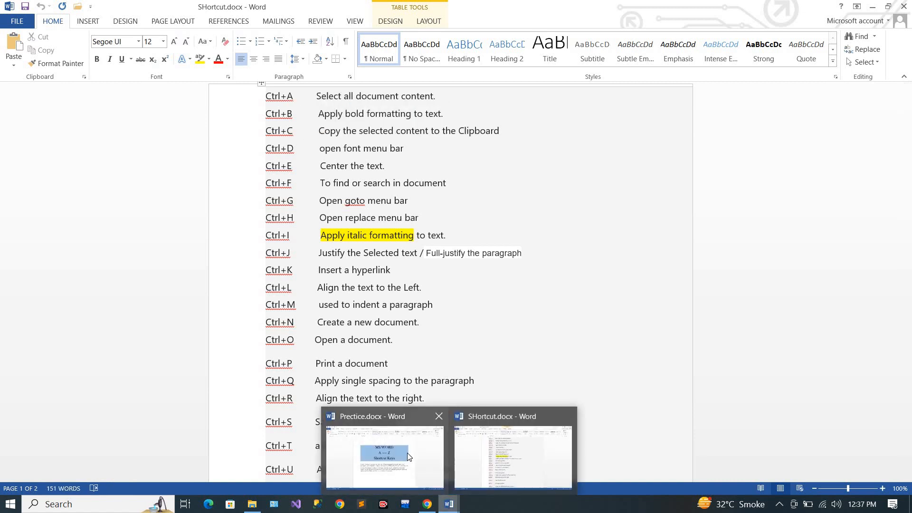
left_click(385, 482)
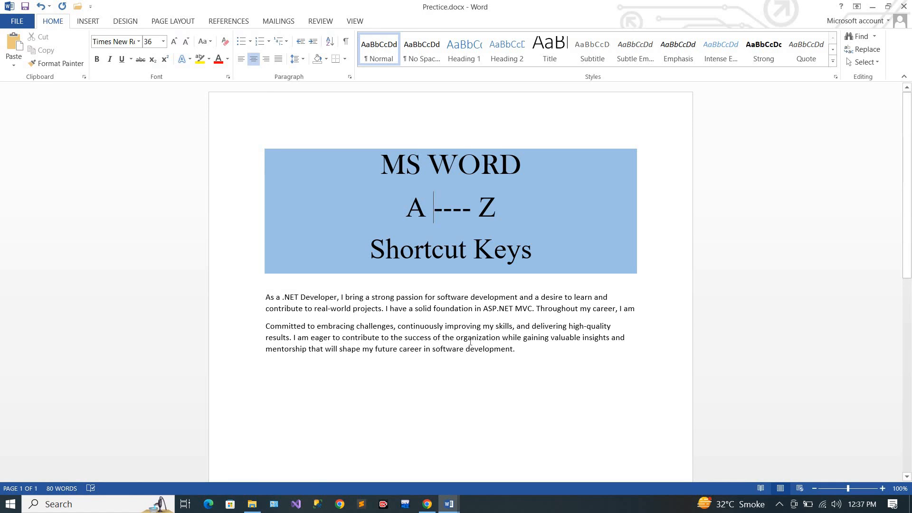
key("ctrl+a")
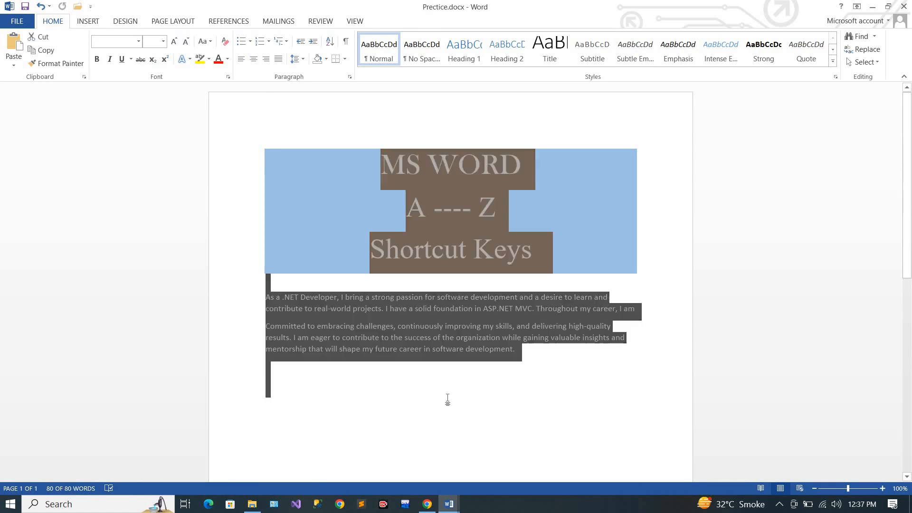
left_click(447, 399)
key("ctrl+a")
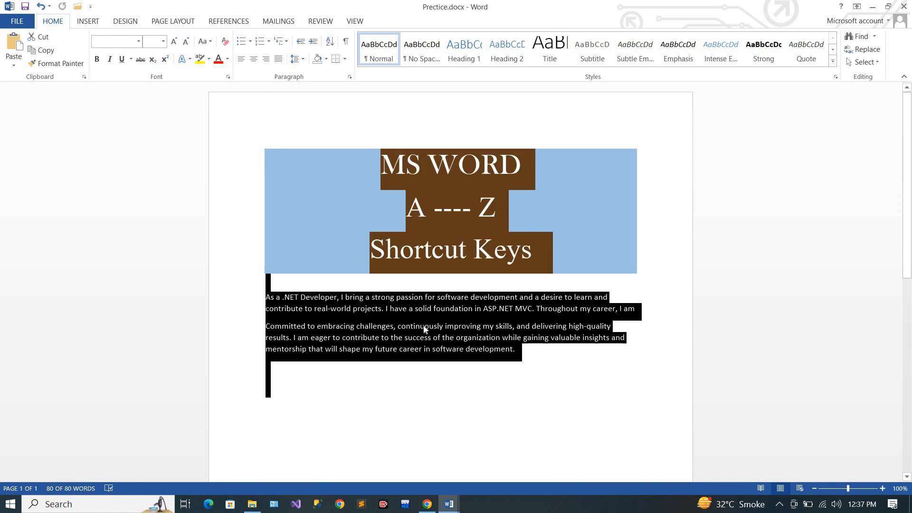
left_click(424, 326)
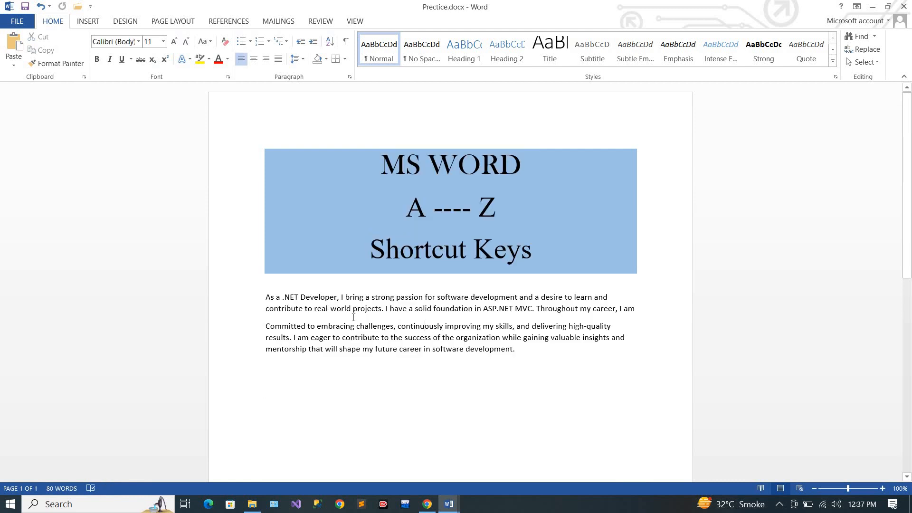
key("ctrl+a")
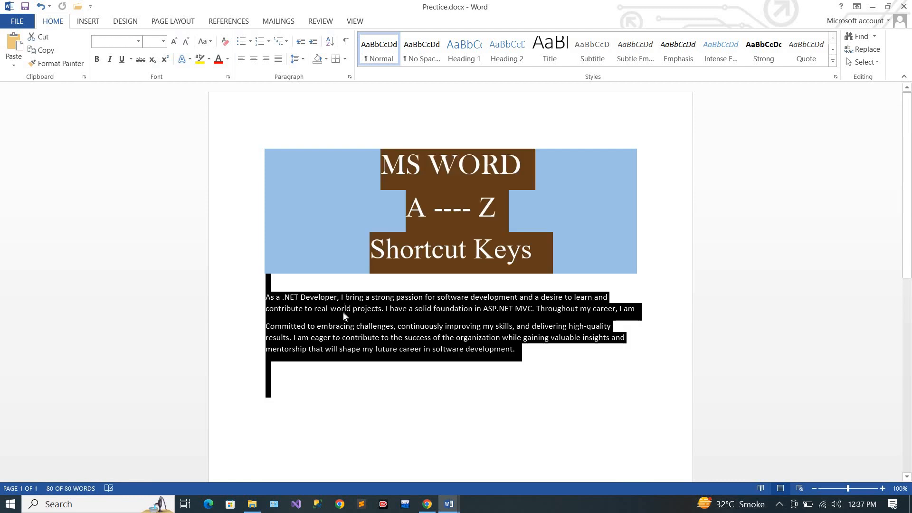
left_click(343, 312)
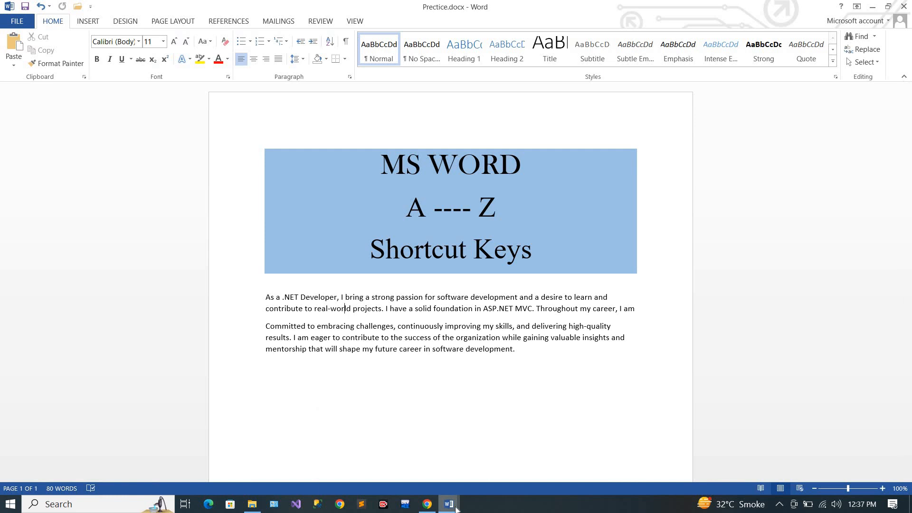
- Check the Ctrl+B description in SHortcut.docx by highlighting "Apply bold formatting to text."
mouse_move(455, 509)
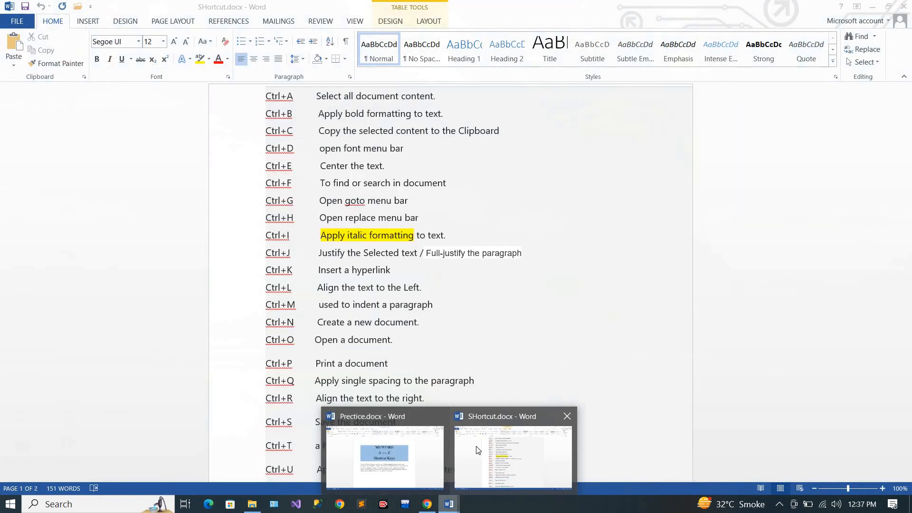
left_click(478, 450)
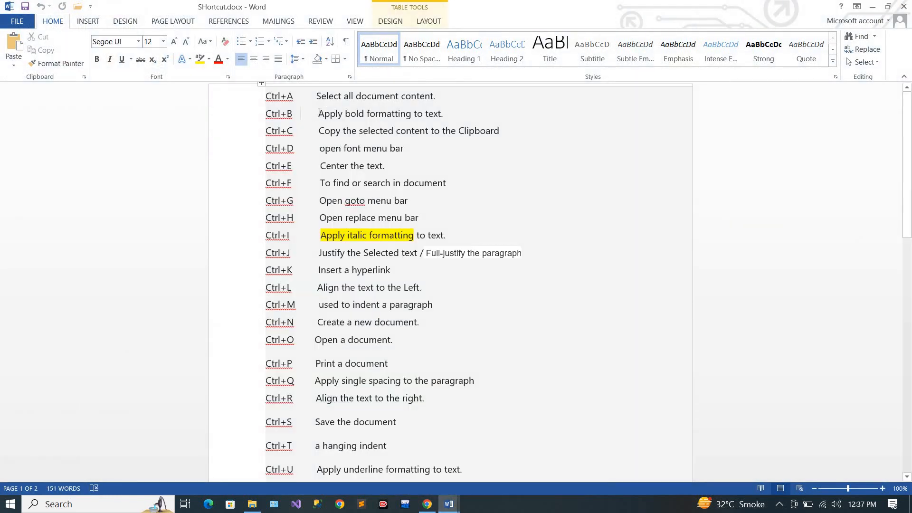
left_click_drag(319, 113, 443, 115)
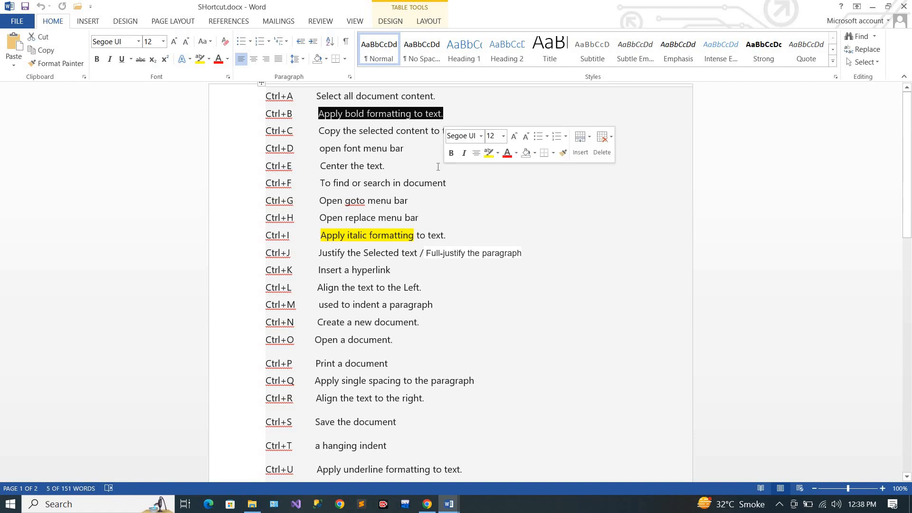
- Return to Prectice.docx and make the opening words "As a .NET Developer, I bring" bold
mouse_move(448, 504)
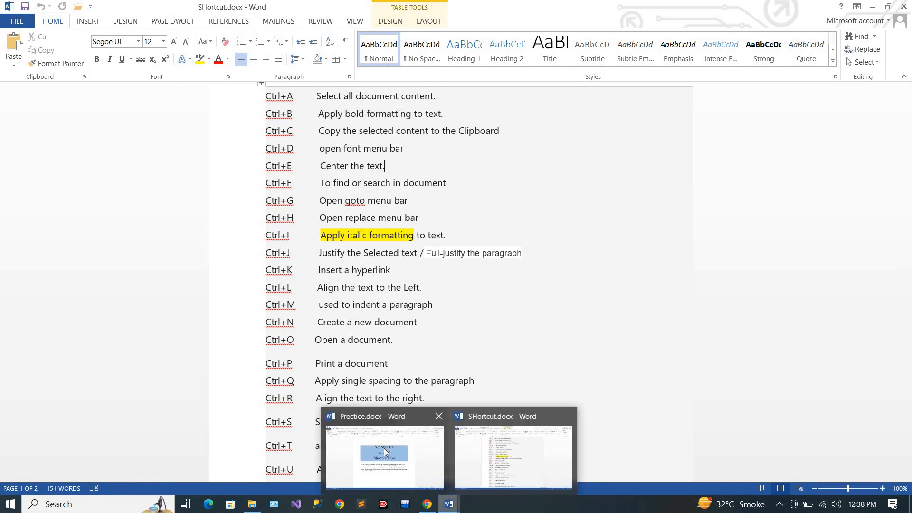
left_click(380, 451)
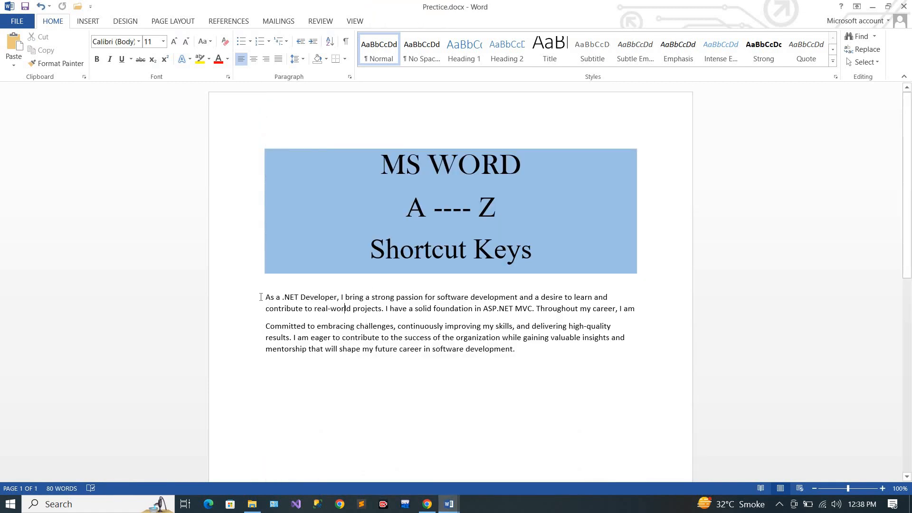
mouse_move(265, 297)
left_mouse_down()
mouse_move(338, 298)
mouse_move(265, 297)
left_mouse_up()
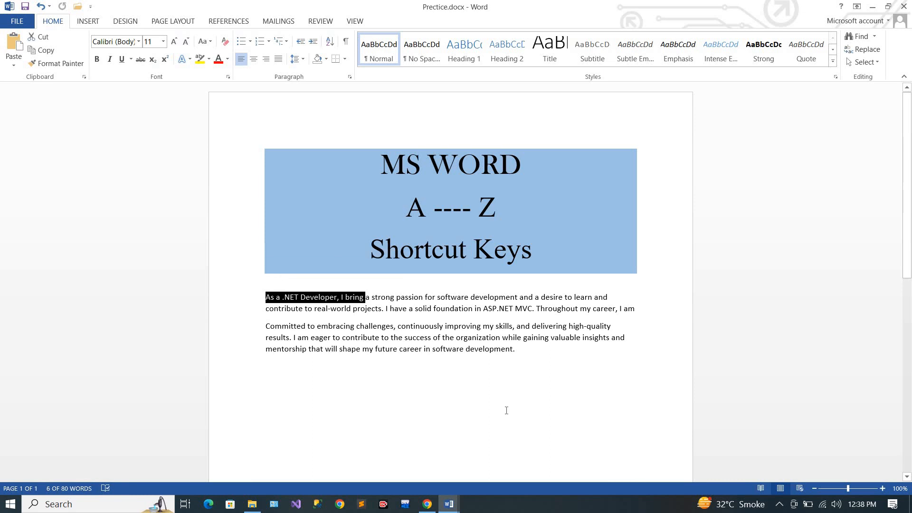
key("ctrl+b")
left_click(527, 405)
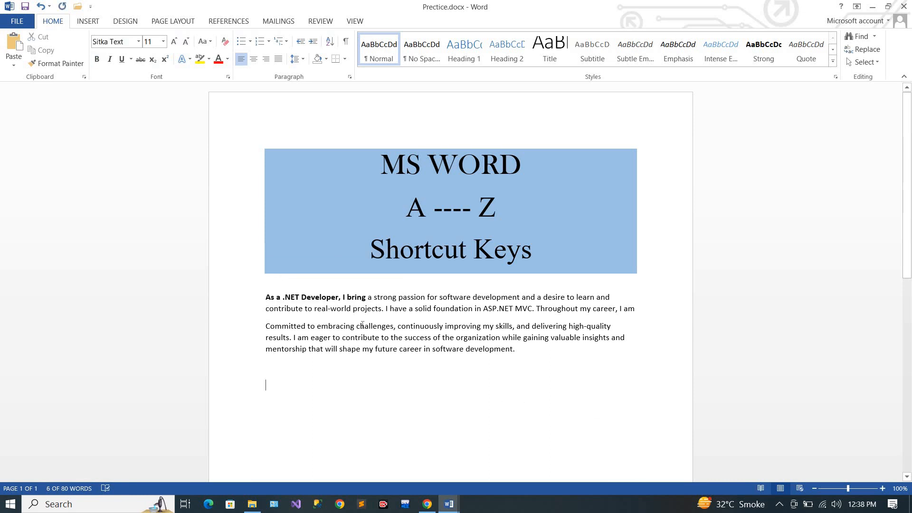
- Remove the bold formatting from "As a .NET Developer, I bring" and deselect the text
left_click_drag(344, 297, 265, 297)
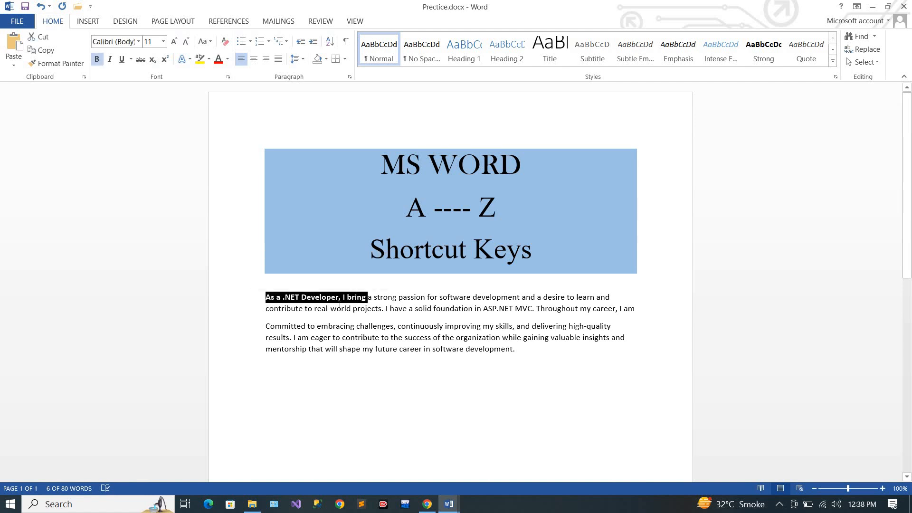
key("ctrl+b")
left_click(332, 285)
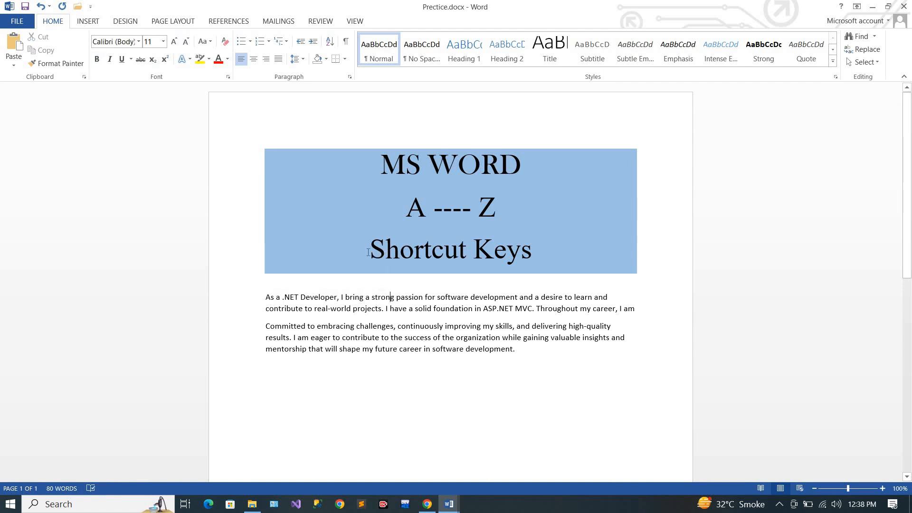
- Make the title line "Shortcut Keys" bold, undo the formatting and deselect the line
left_click_drag(415, 245, 542, 251)
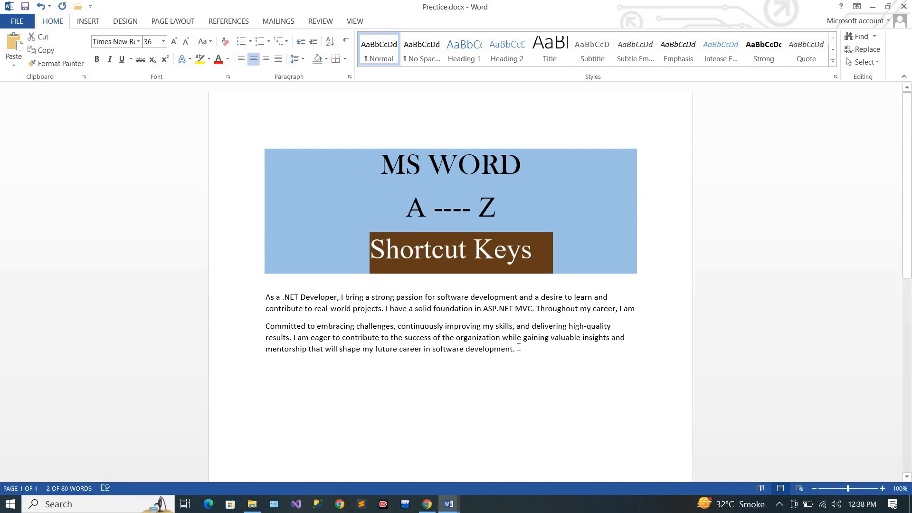
key("ctrl+b")
left_click(555, 291)
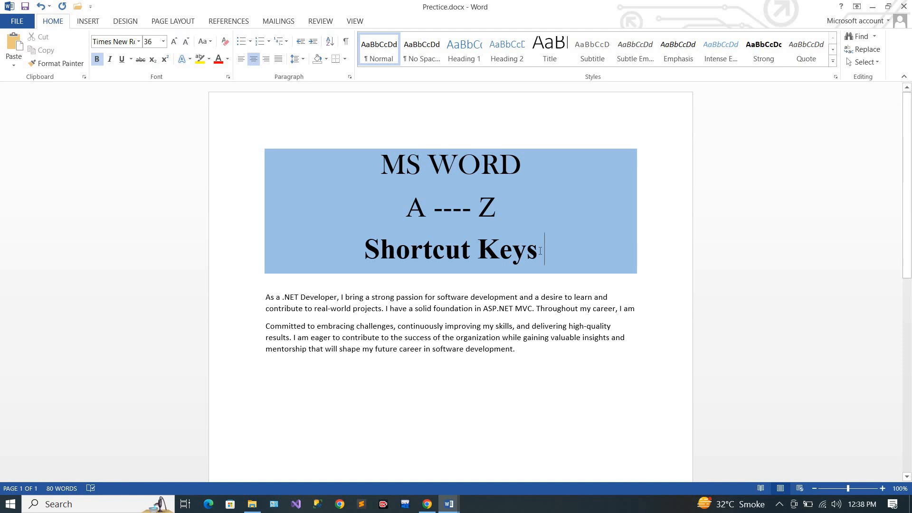
key("ctrl+z")
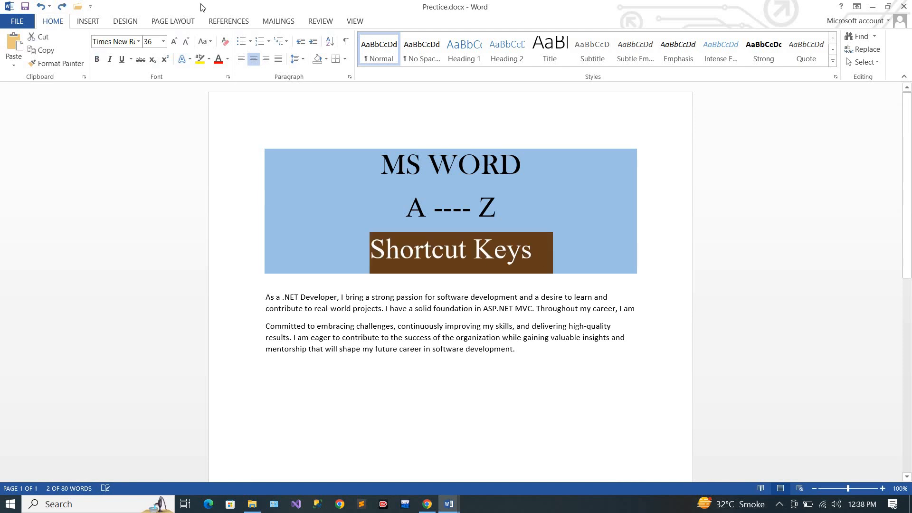
left_click(409, 309)
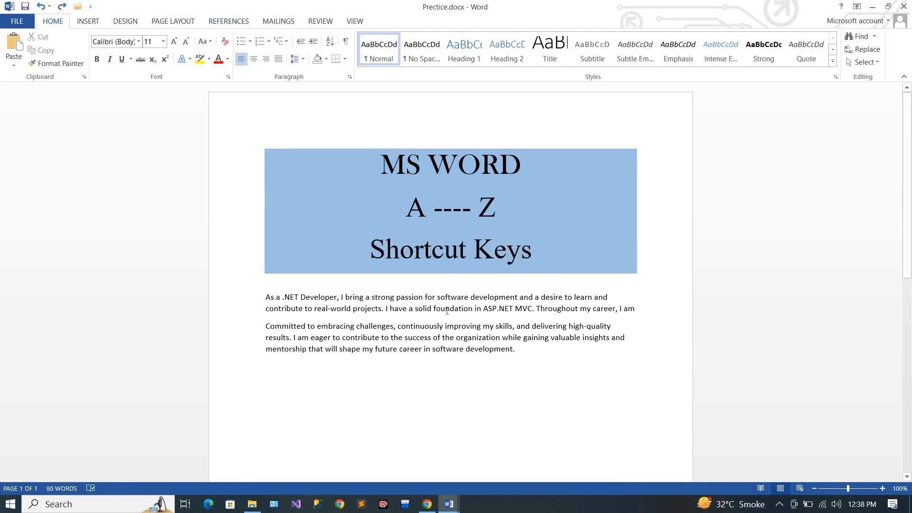
- Check the shortcut list in SHortcut.docx for the Ctrl+C entry and return to Prectice.docx
mouse_move(450, 505)
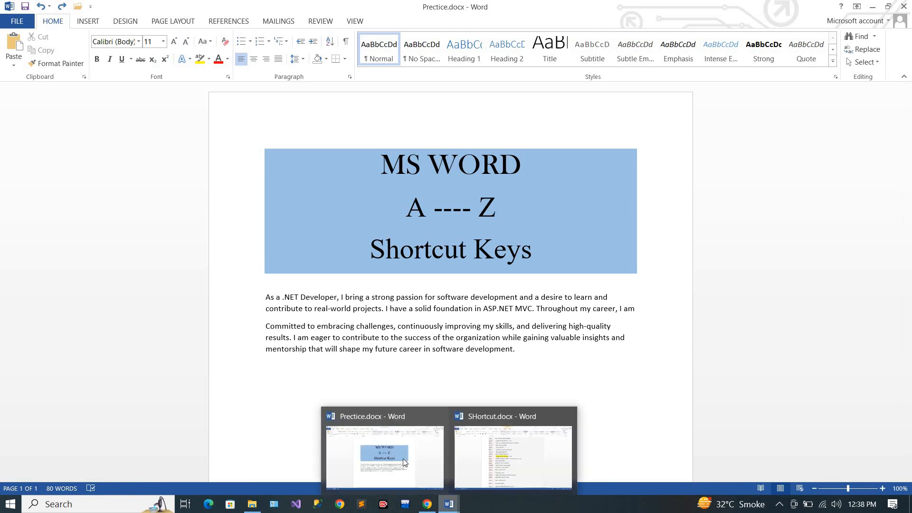
left_click(484, 451)
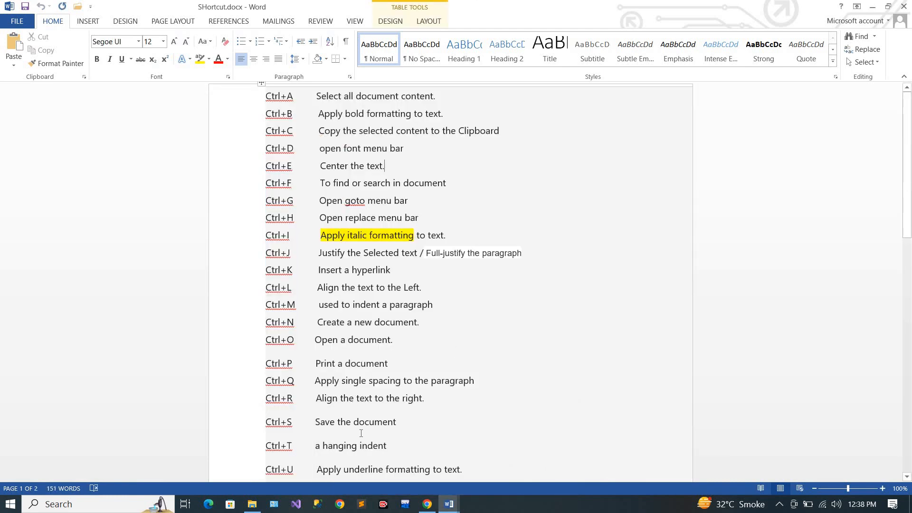
mouse_move(451, 507)
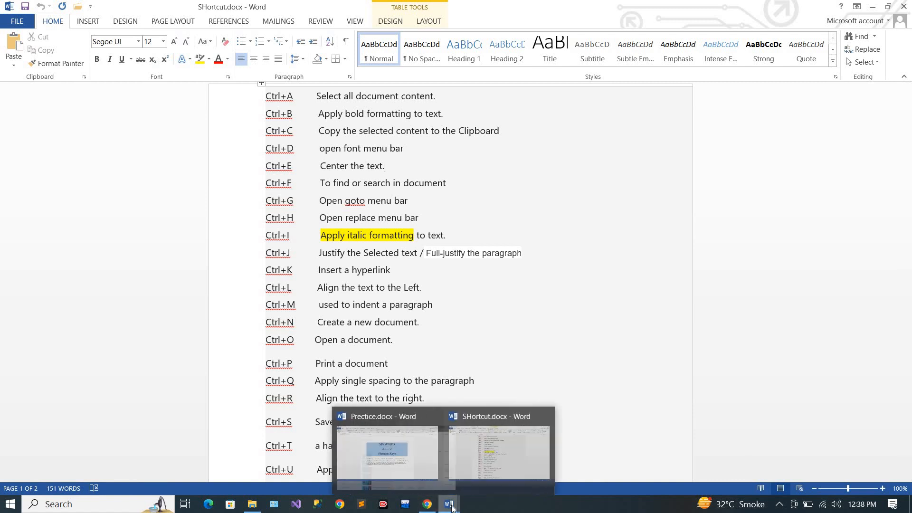
left_click(387, 451)
- Copy the whole first body paragraph, starting with "As a .NET Developer"
double_click(320, 310)
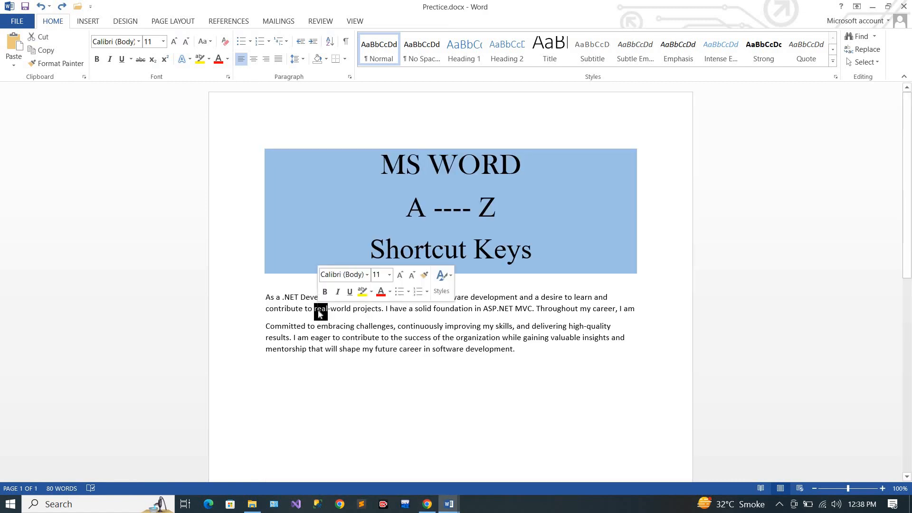
left_click(351, 327)
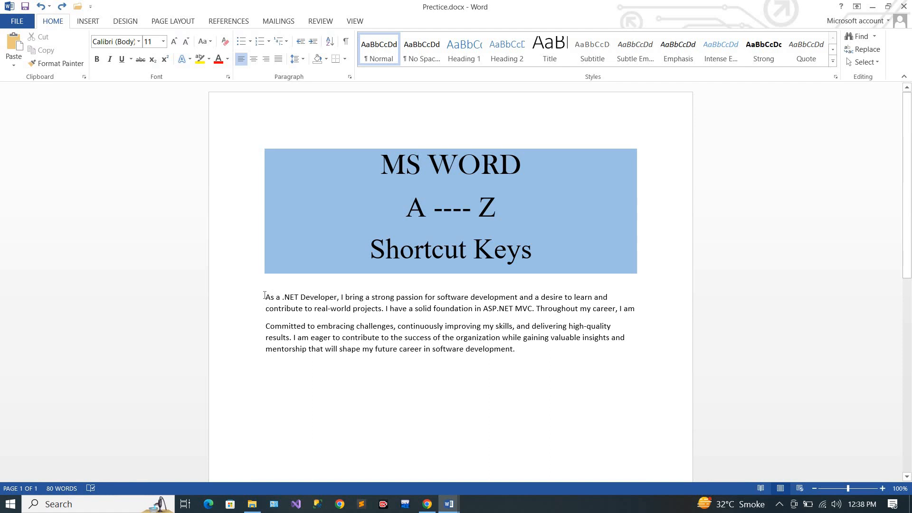
left_click_drag(264, 295, 643, 316)
key("ctrl+c")
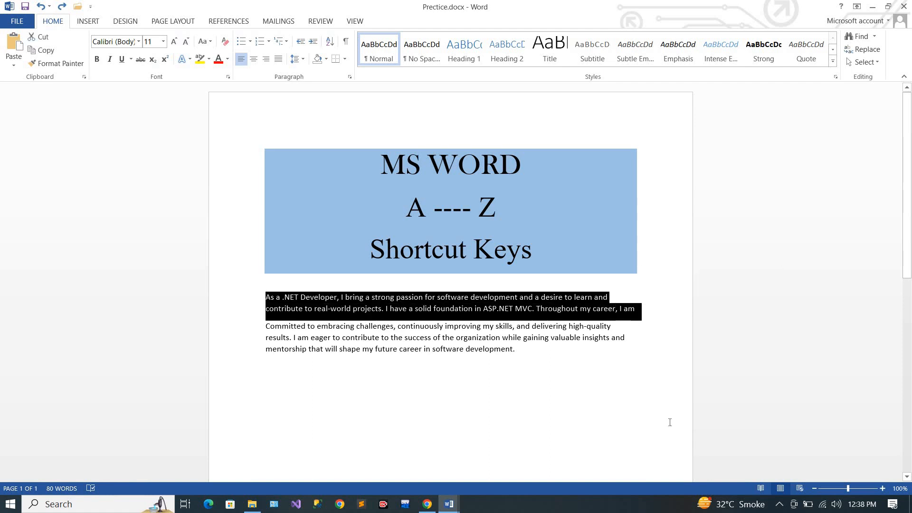
- Start a new line after the last body paragraph and paste the copied paragraph there twice
left_click(520, 350)
key("Return")
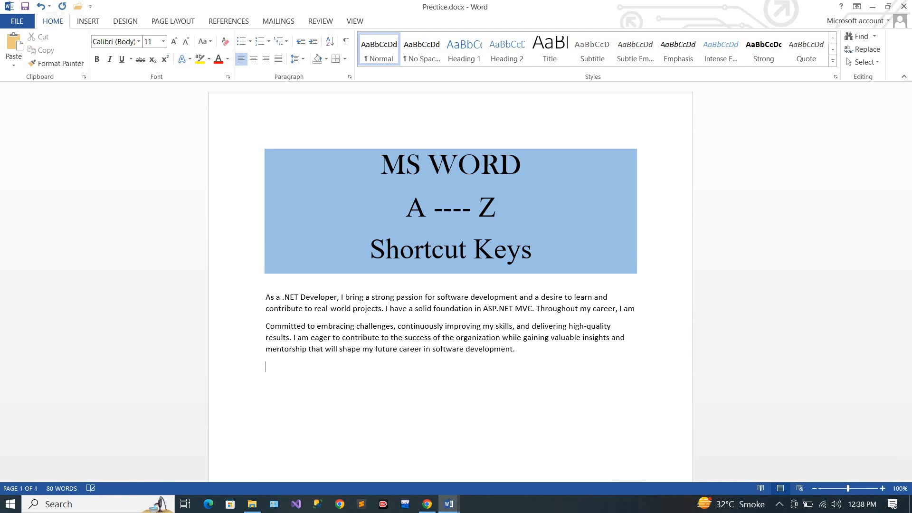
key("ctrl+v")
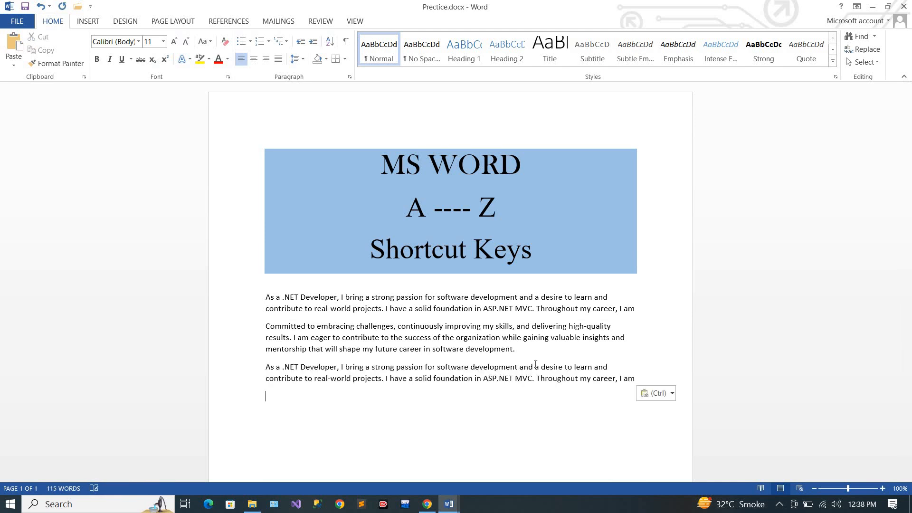
key("ctrl+v")
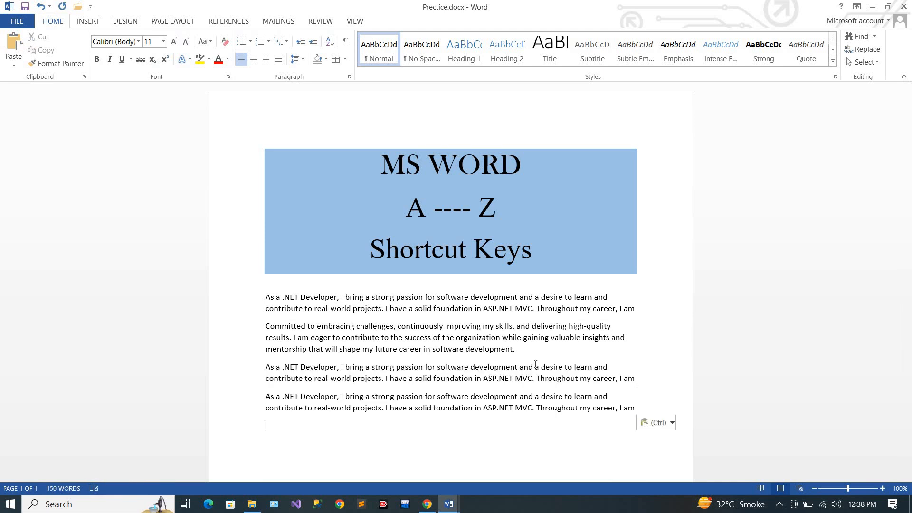
- Undo both pastes of the copied paragraph and leave no text selected
key("ctrl+z")
key("ctrl+z")
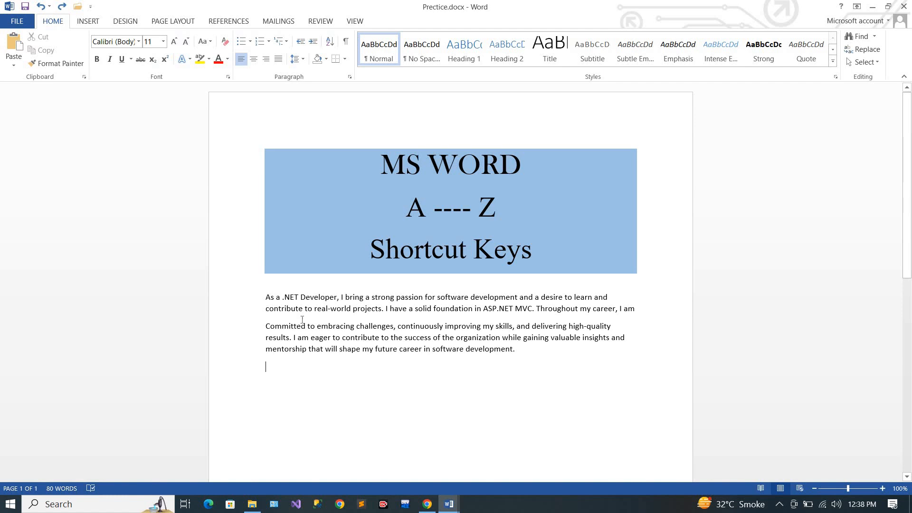
left_click_drag(266, 297, 323, 307)
left_click(328, 326)
- Switch to SHortcut.docx to review the next shortcut in the list
mouse_move(451, 503)
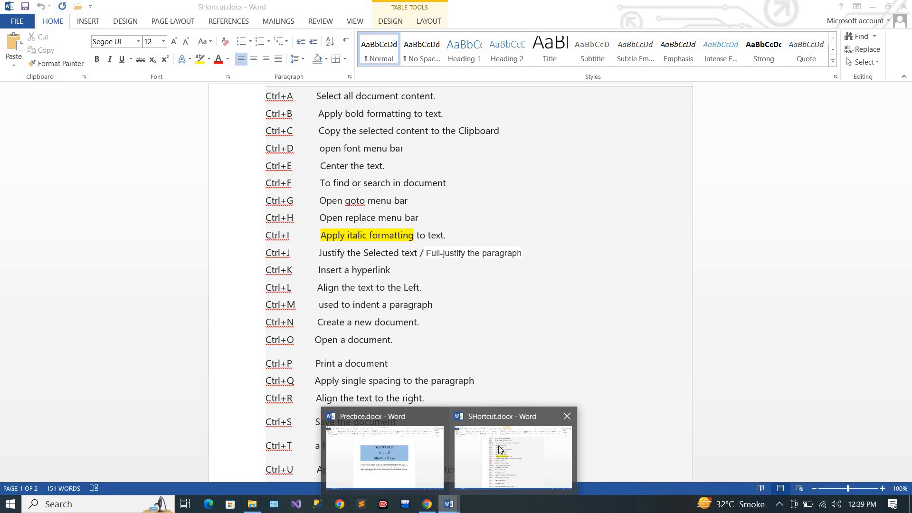
left_click(499, 449)
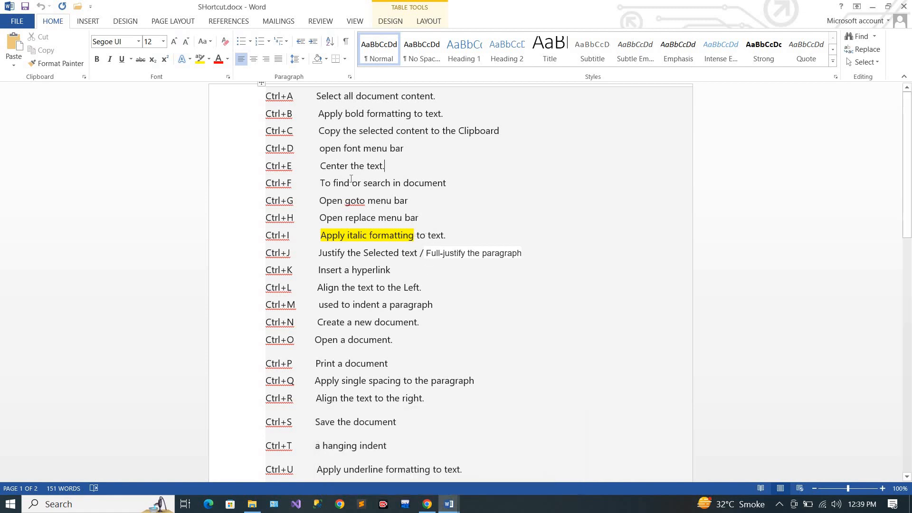
- Highlight the Ctrl+D description "open font menu bar" in SHortcut.docx, clear the selection and switch to Prectice.docx
left_click_drag(320, 145, 403, 149)
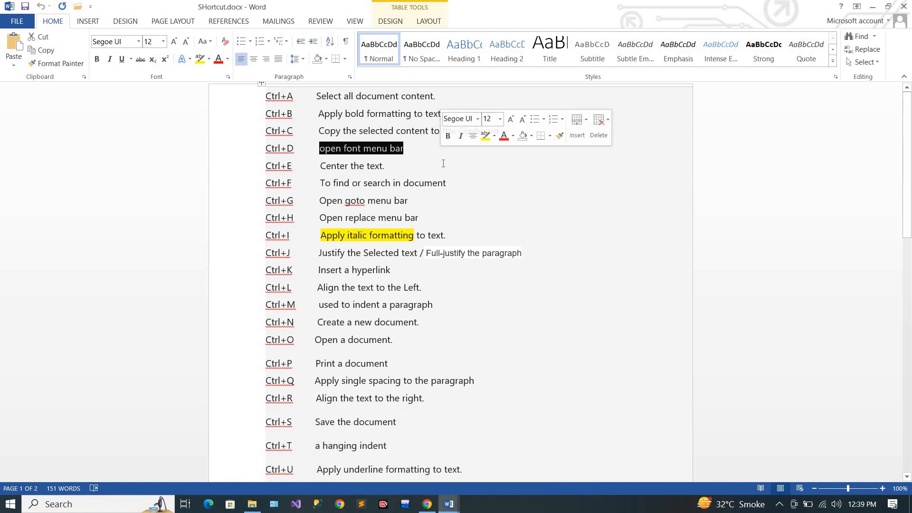
left_click(385, 165)
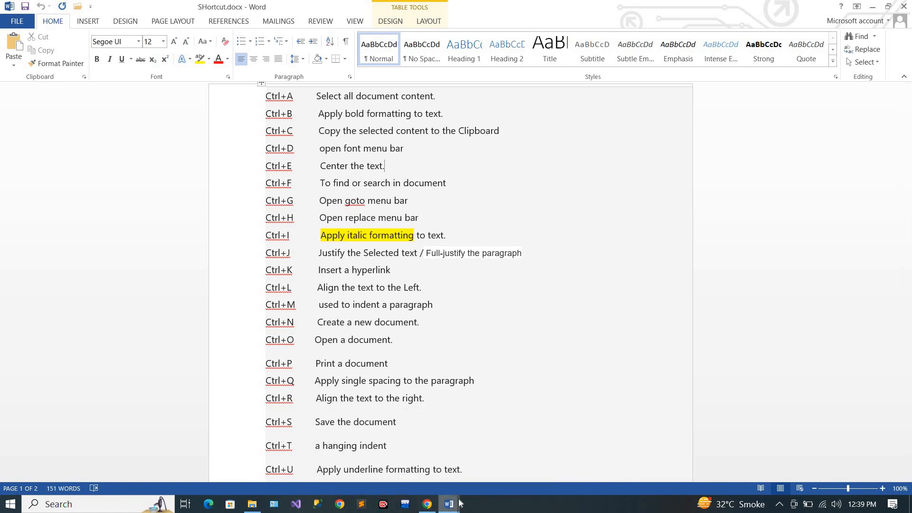
mouse_move(449, 503)
left_click(422, 467)
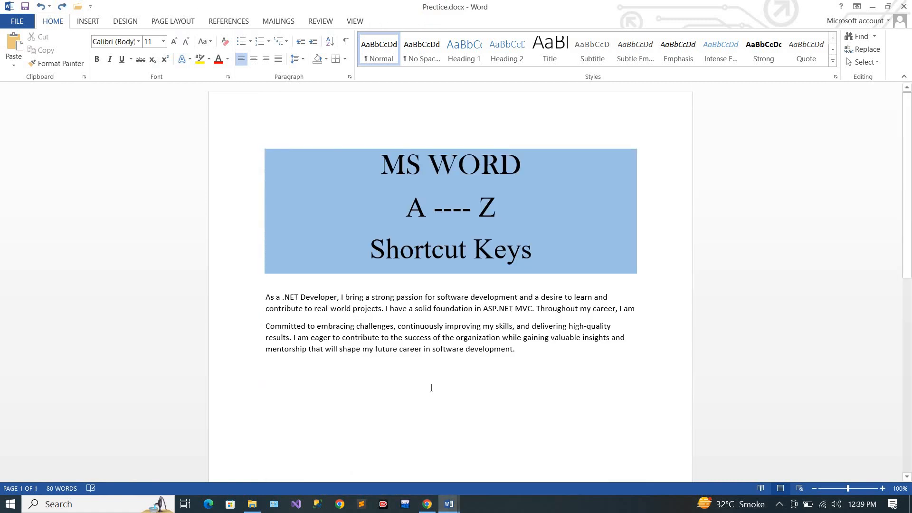
- Open the Font dialog, preview Agency FB, reselect the +Body font and close the dialog without applying anything
key("ctrl+d")
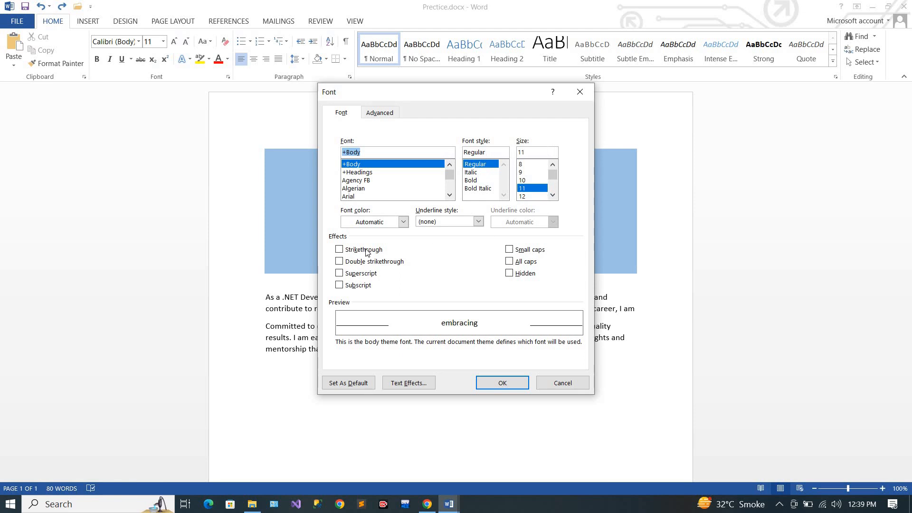
left_click(363, 180)
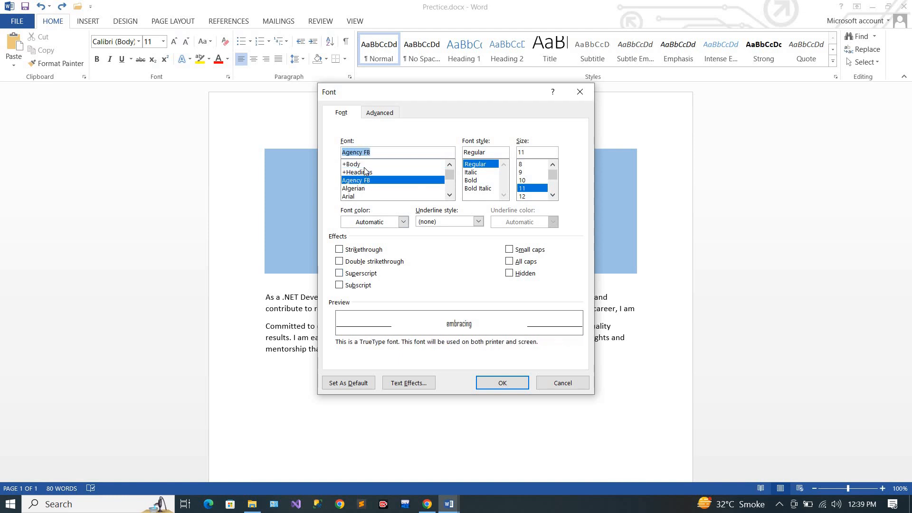
left_click(362, 164)
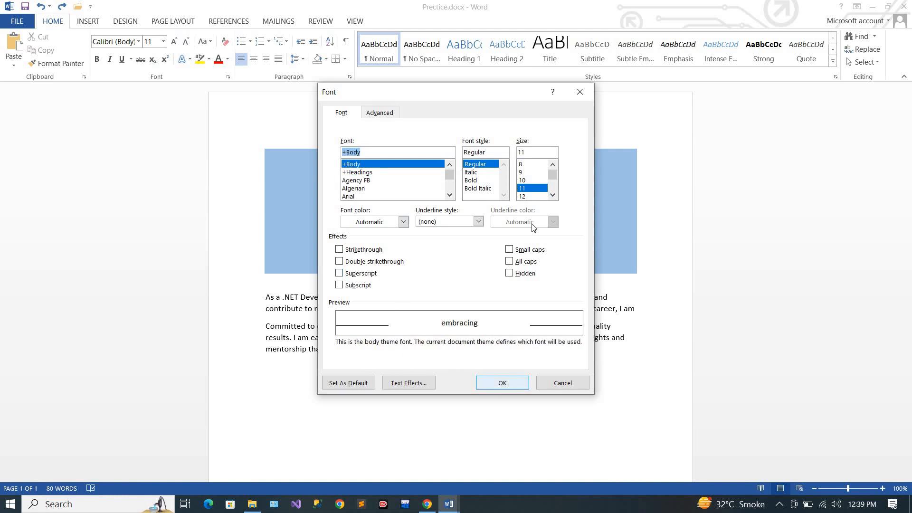
left_click(591, 91)
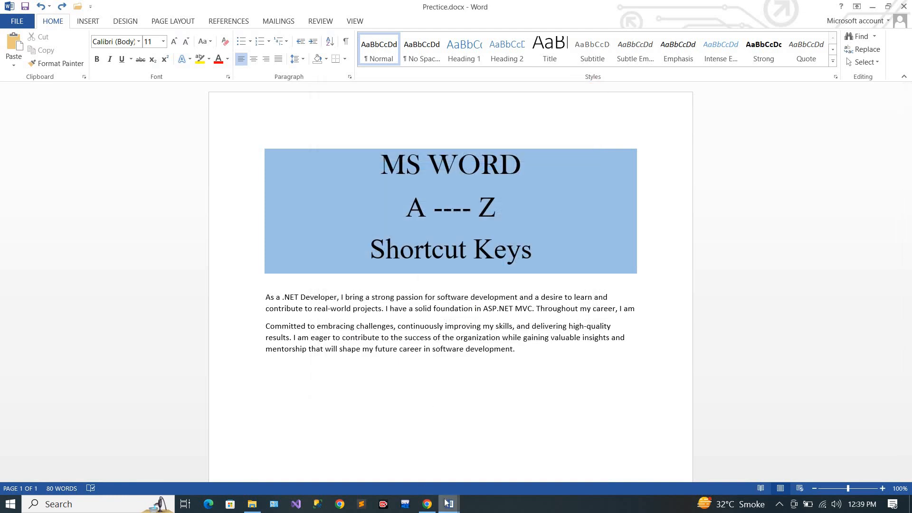
- Review the Ctrl+E entry "Center the text." in SHortcut.docx by highlighting it, and return to Prectice.docx
mouse_move(449, 504)
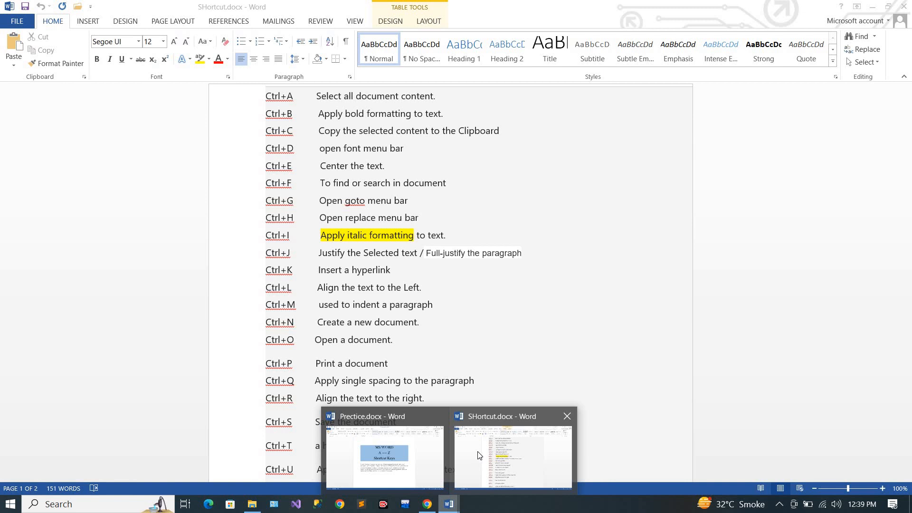
left_click(477, 456)
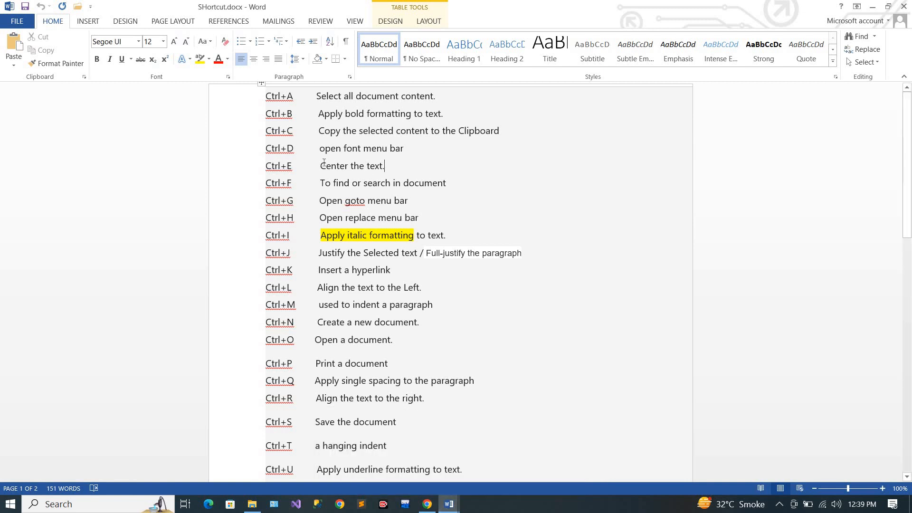
left_click_drag(322, 165, 418, 165)
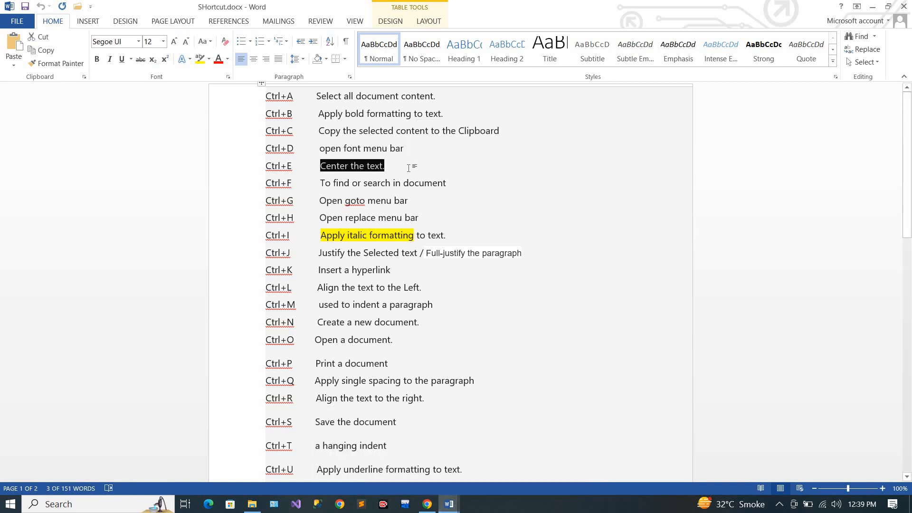
left_click(418, 165)
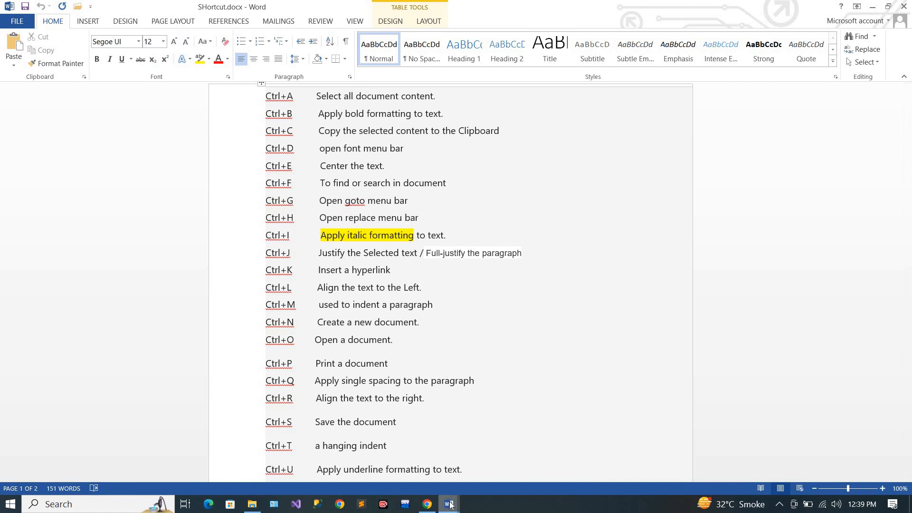
mouse_move(450, 504)
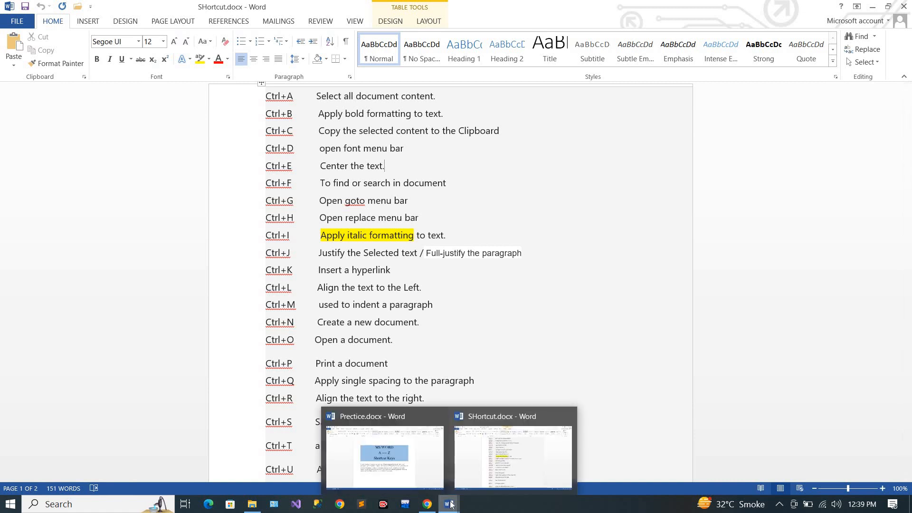
left_click(408, 456)
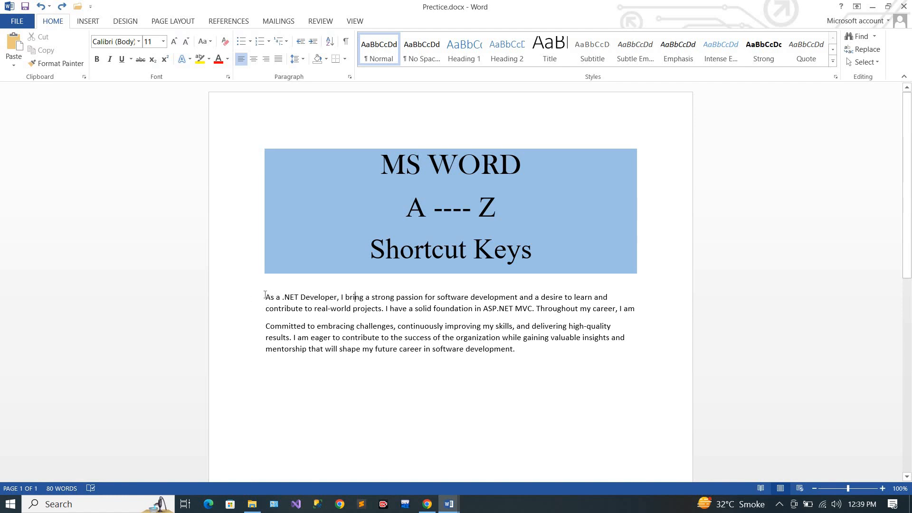
- Center both body paragraphs below the title block, align them back to the left and clear the selection
left_click_drag(266, 297, 580, 309)
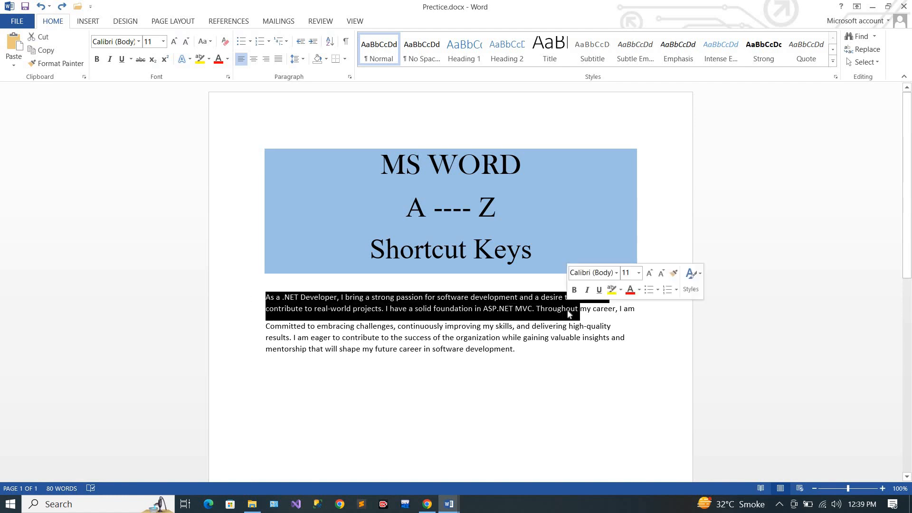
left_click(560, 356)
key("ctrl+shift+Up")
key("ctrl+shift+Up")
key("ctrl+shift+Up")
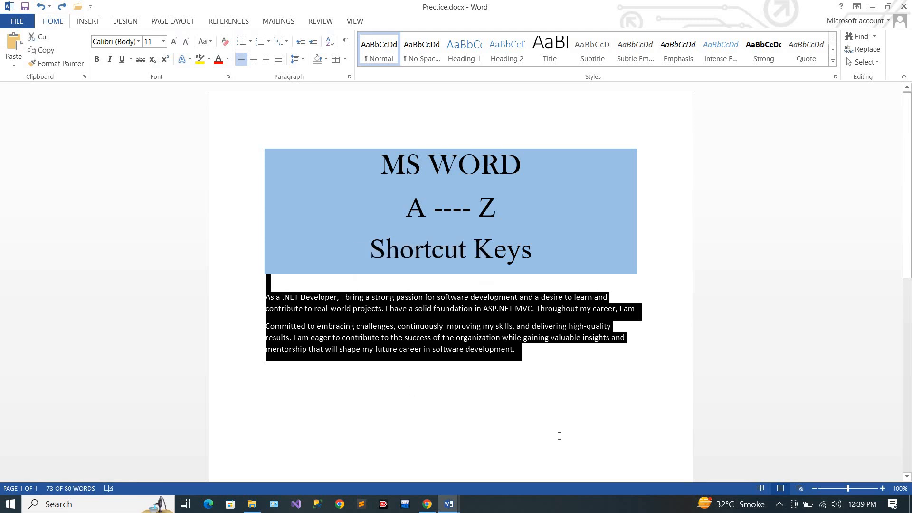
key("ctrl+e")
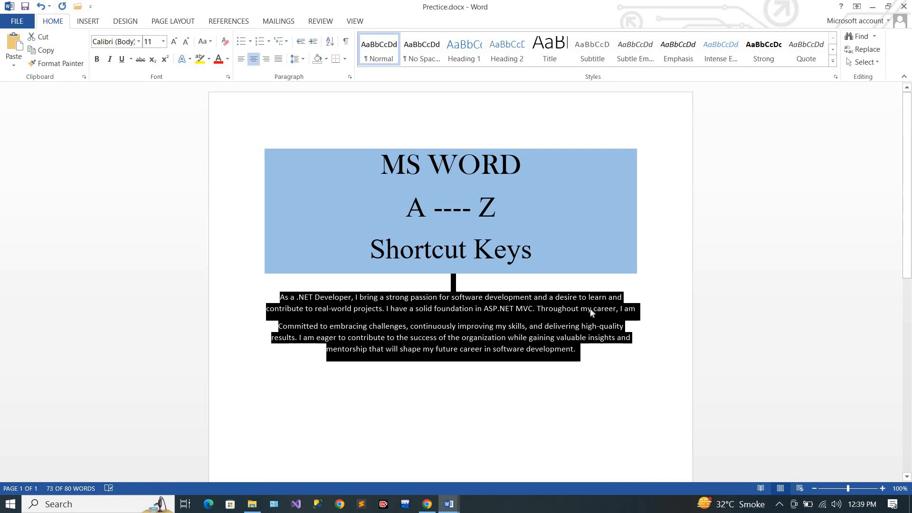
key("ctrl+l")
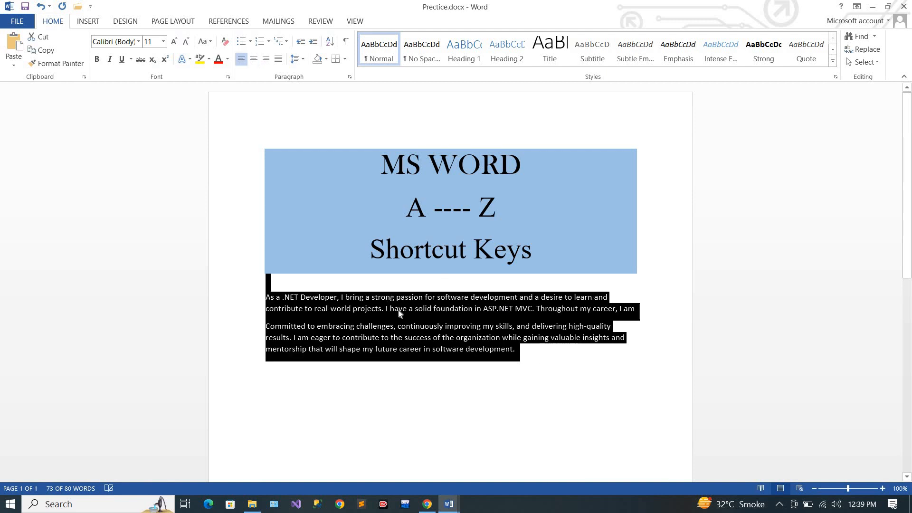
left_click(600, 376)
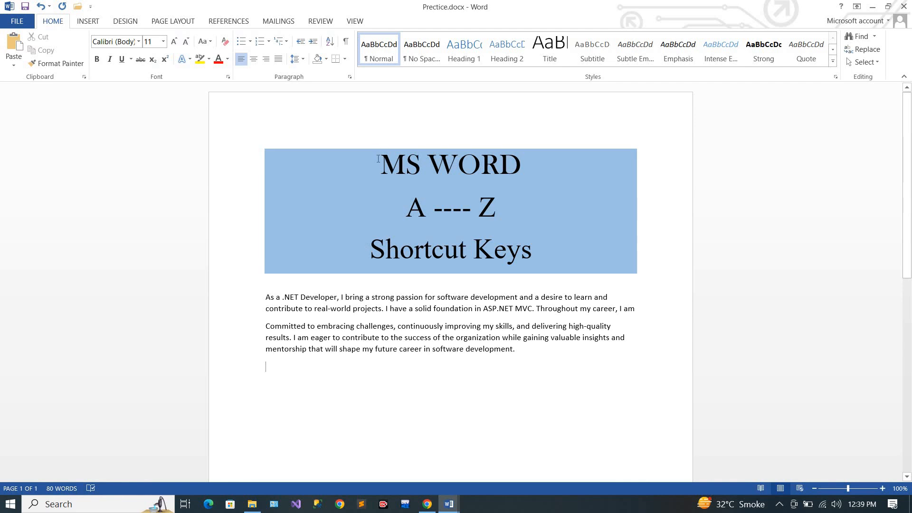
- Left-align the three title lines from "MS WORD" to "Shortcut Keys", center them again and deselect them
left_click_drag(380, 156, 552, 257)
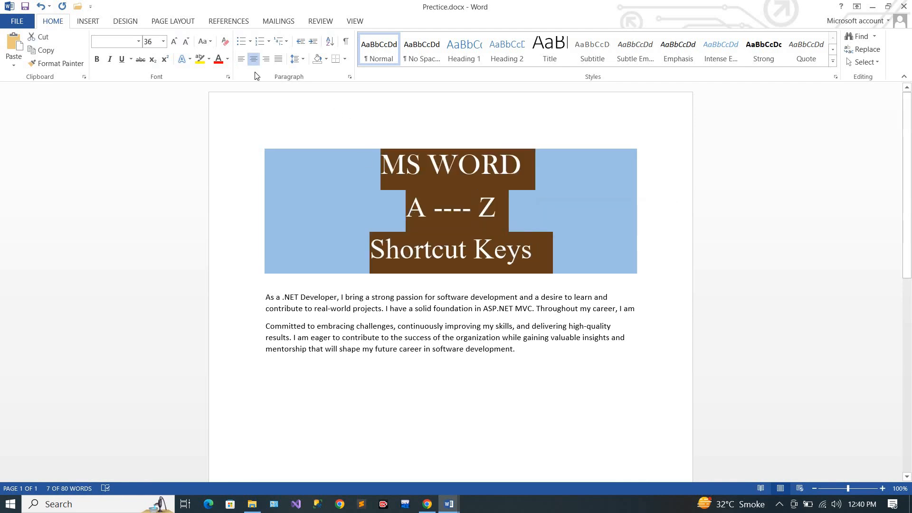
key("ctrl+l")
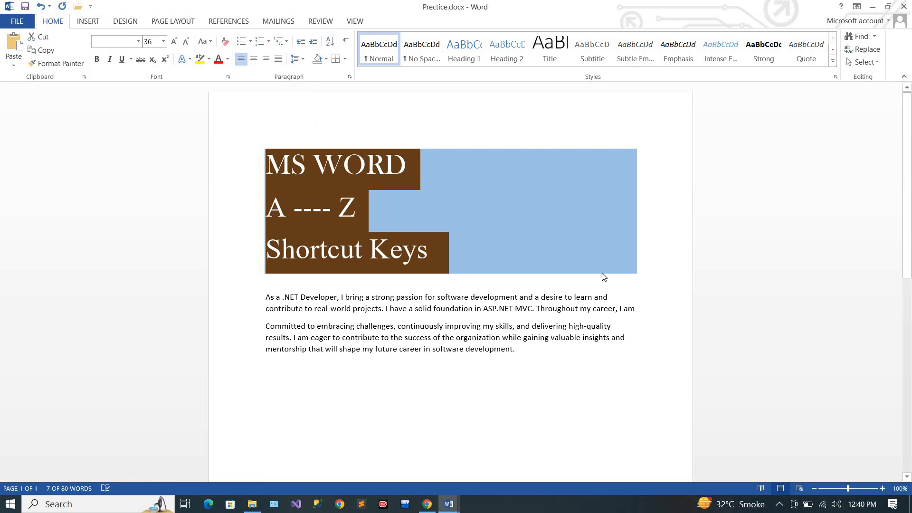
key("ctrl+e")
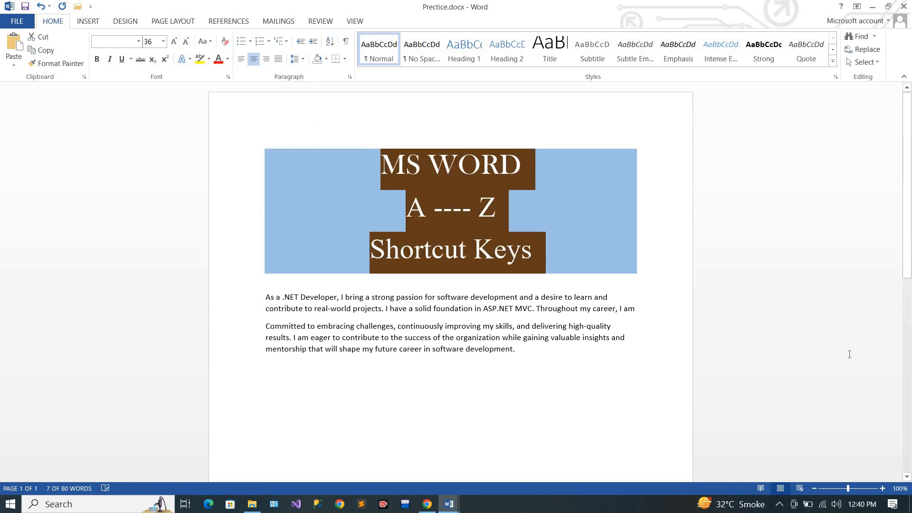
left_click(545, 251)
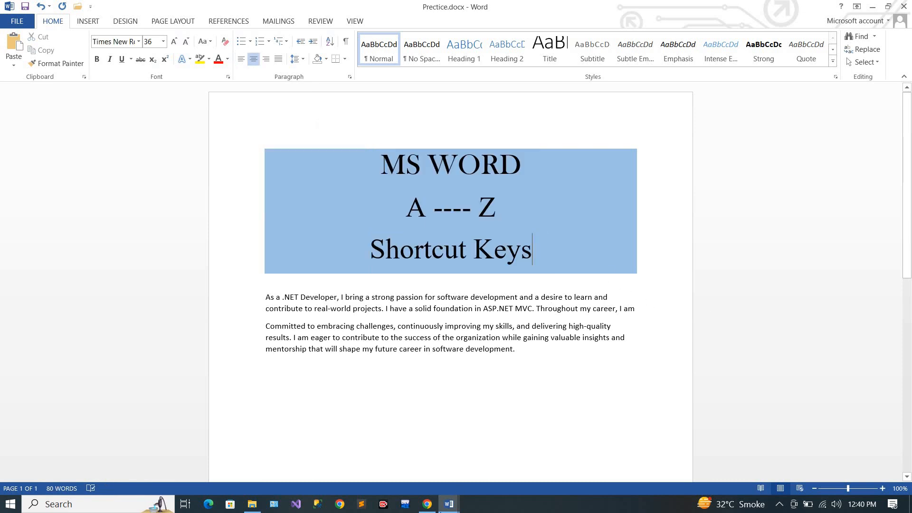
- Review the Ctrl+F entry "To find or search in document" in SHortcut.docx by highlighting it, and return to Prectice.docx
mouse_move(444, 506)
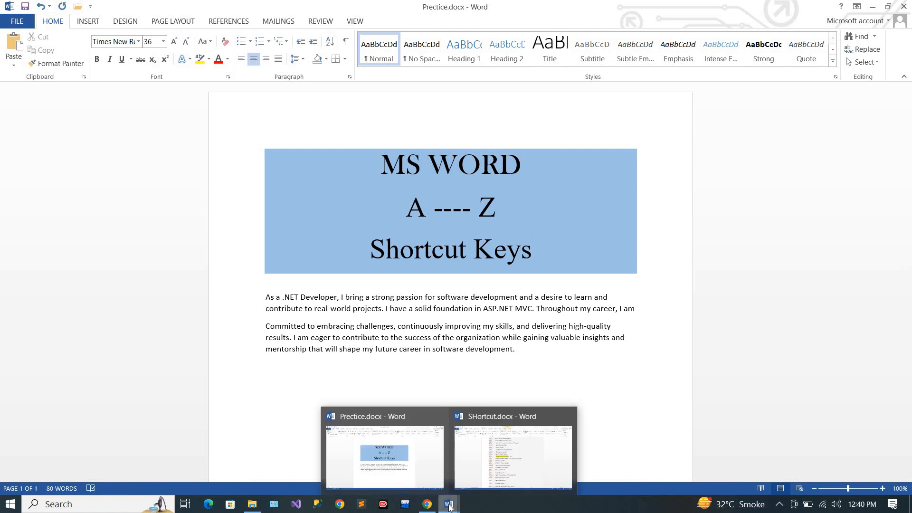
left_click(491, 459)
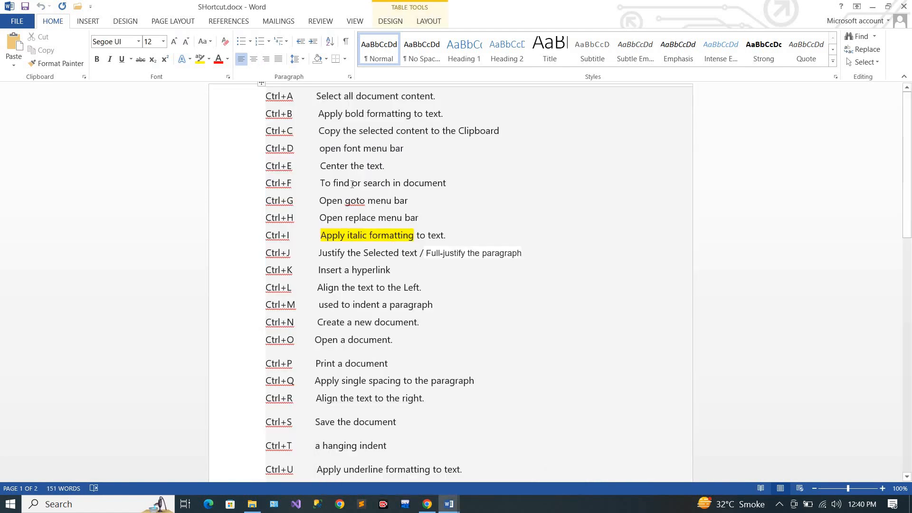
left_click_drag(319, 183, 487, 190)
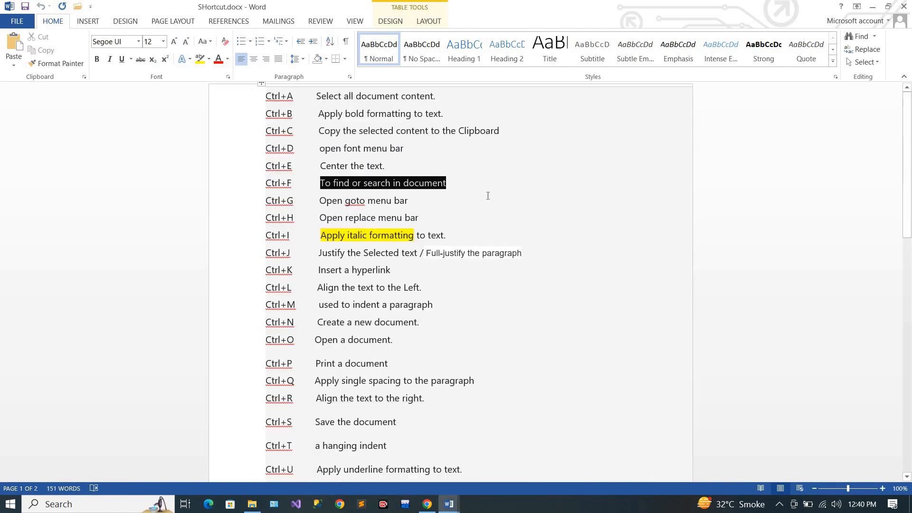
left_click(472, 217)
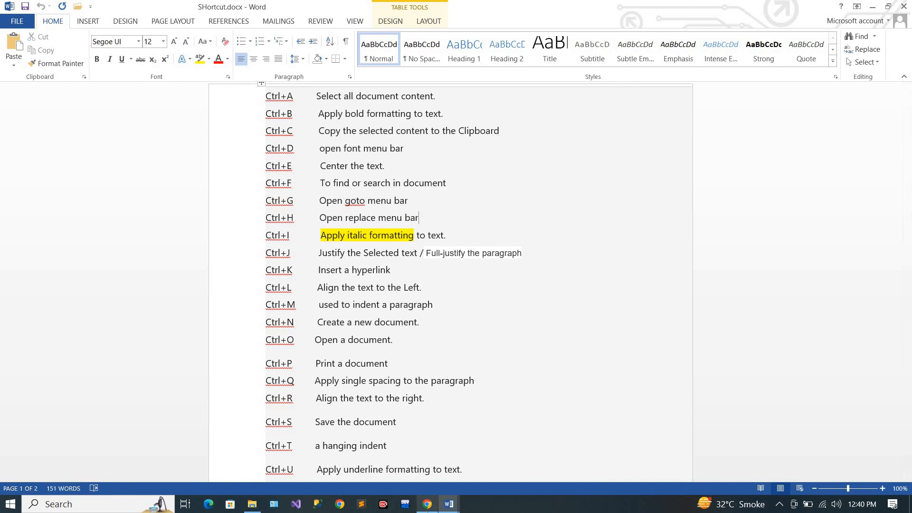
mouse_move(450, 507)
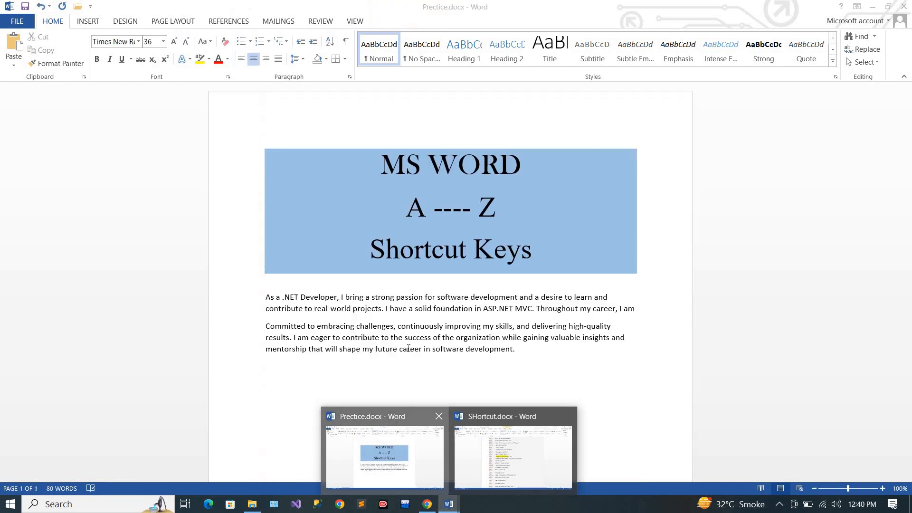
left_click(389, 463)
- Search Prectice.docx for ".net", move through the matches, close the search and clear the selection
left_click(502, 300)
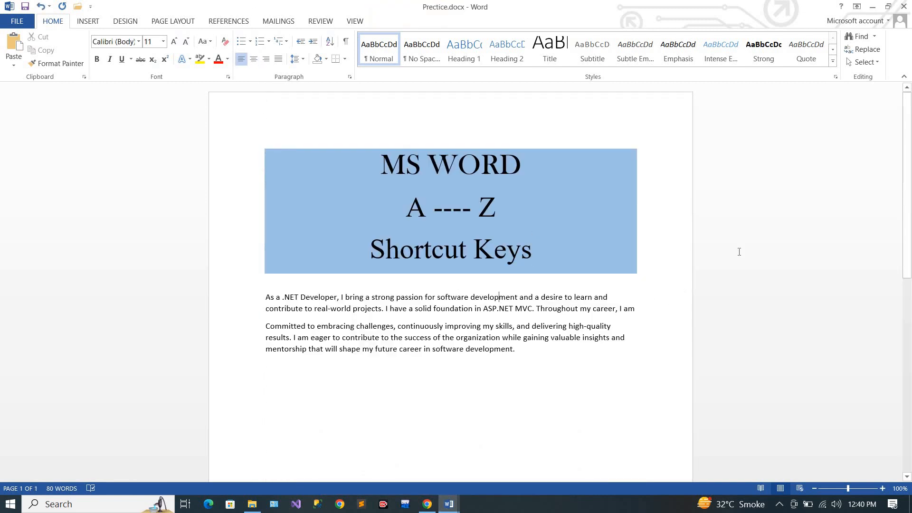
key("ctrl+f")
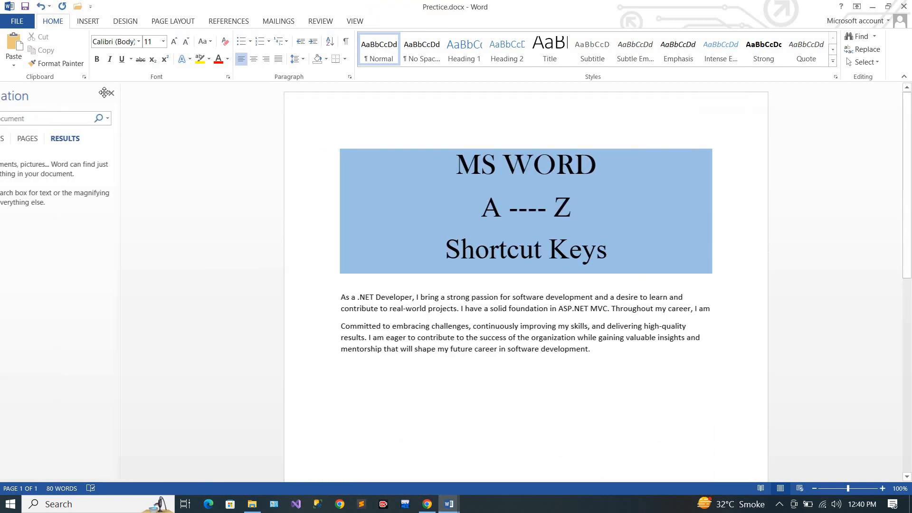
left_click(59, 118)
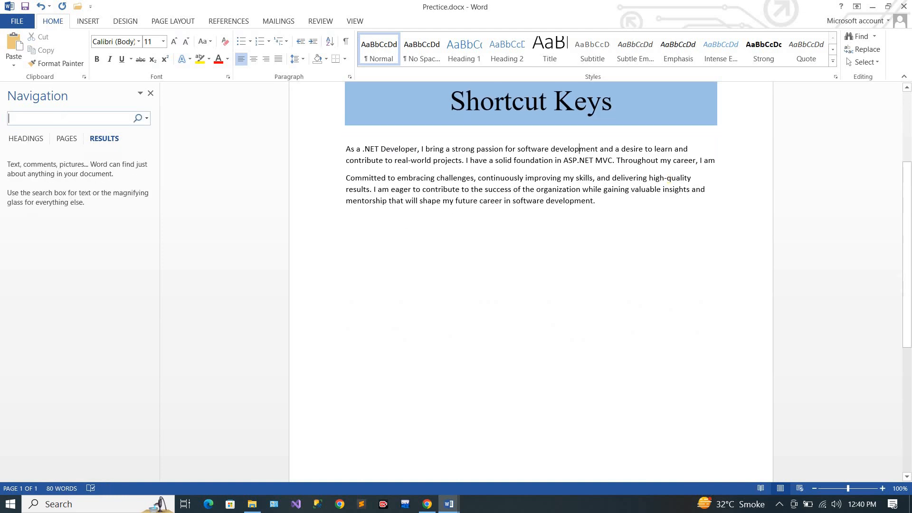
type(".ne")
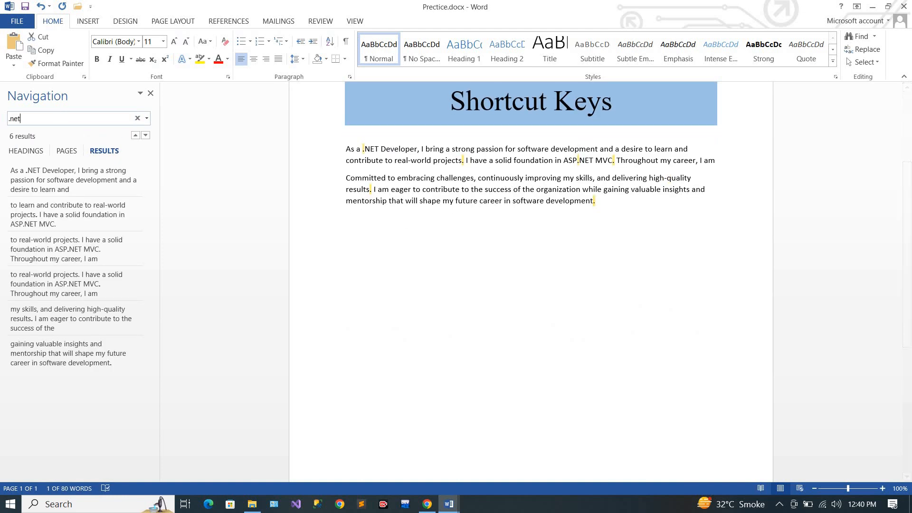
type("t")
key("Return")
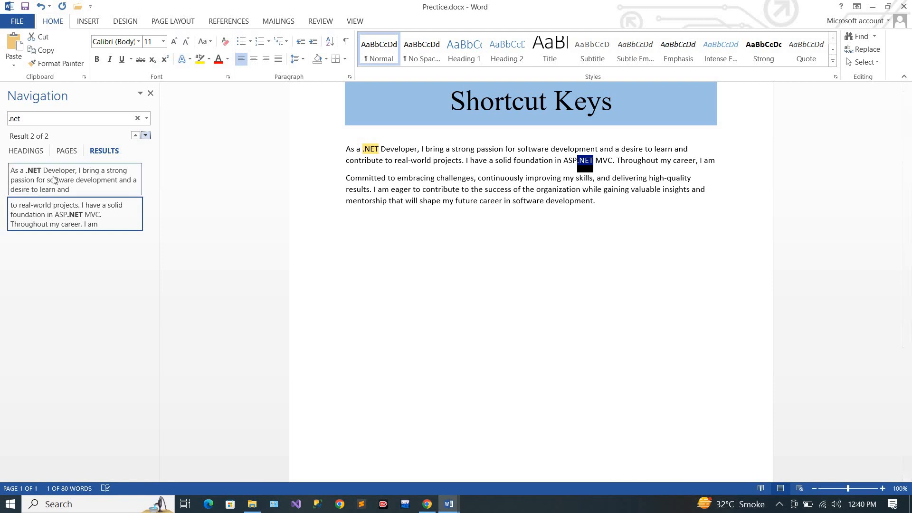
left_click(151, 94)
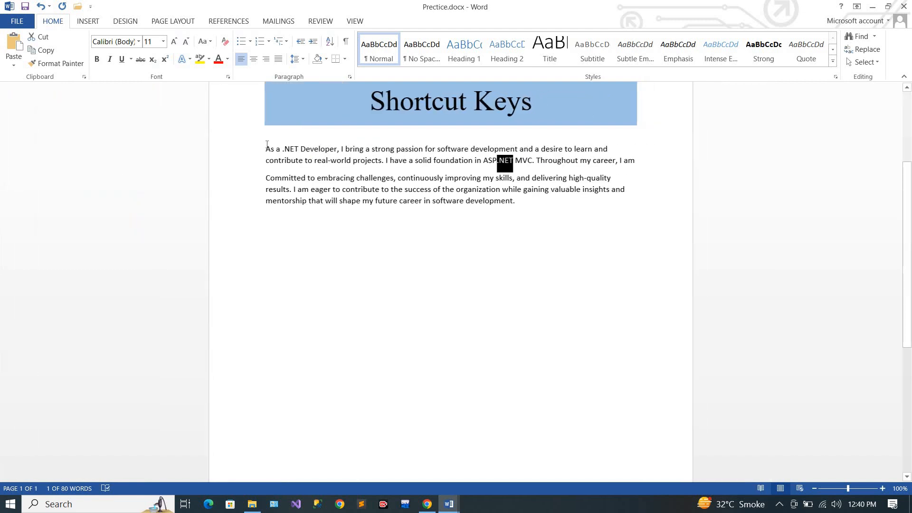
left_click(416, 160)
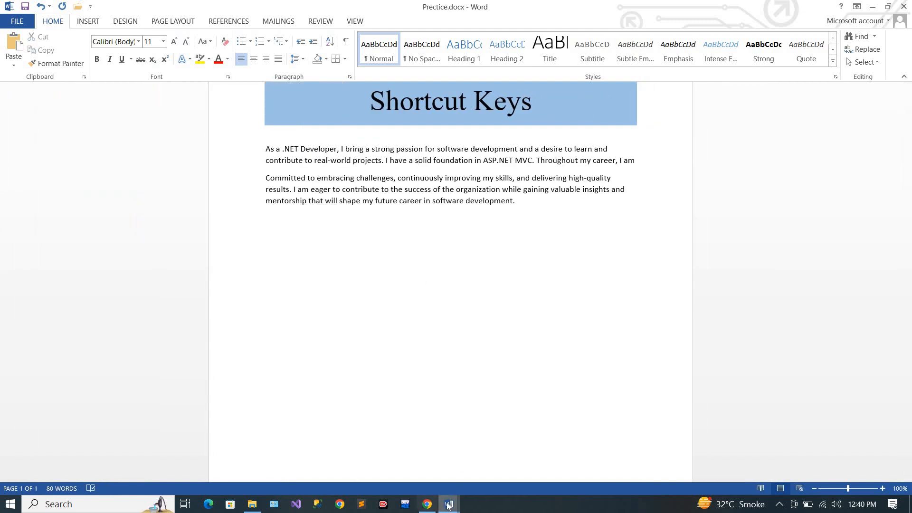
- Review the Ctrl+G entry "Open goto menu bar" in SHortcut.docx by highlighting it, and return to Prectice.docx
mouse_move(449, 504)
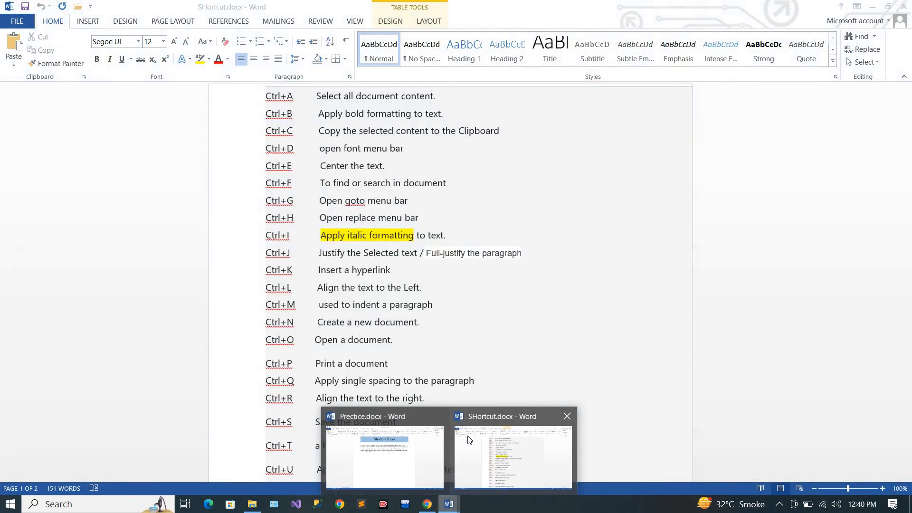
left_click(469, 441)
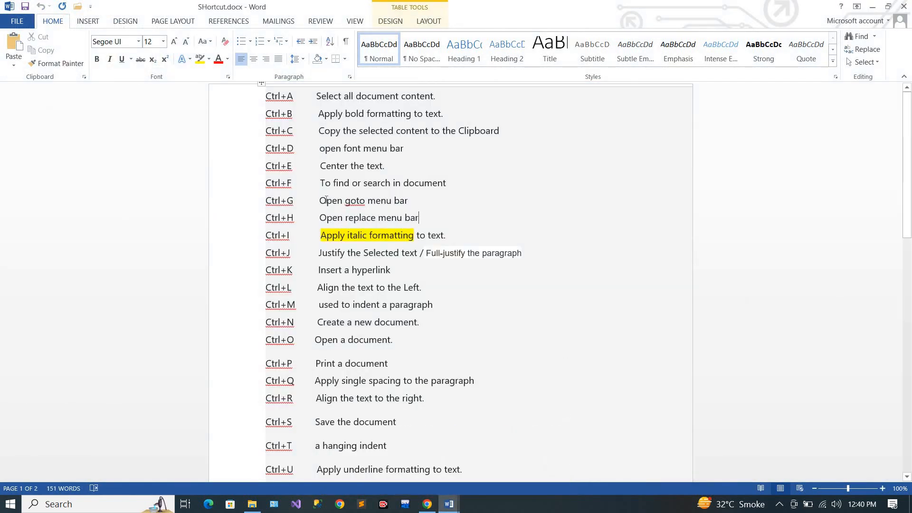
left_click_drag(320, 201, 426, 199)
left_click(430, 200)
mouse_move(450, 504)
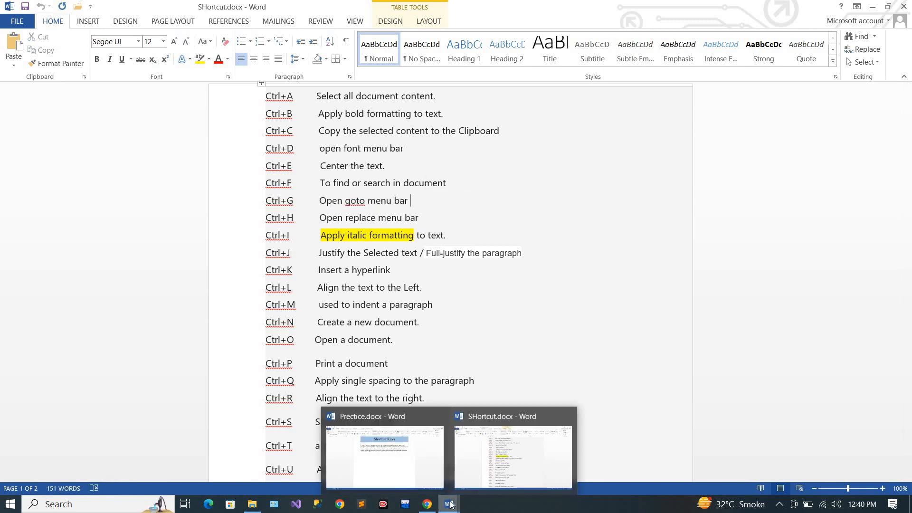
left_click(433, 418)
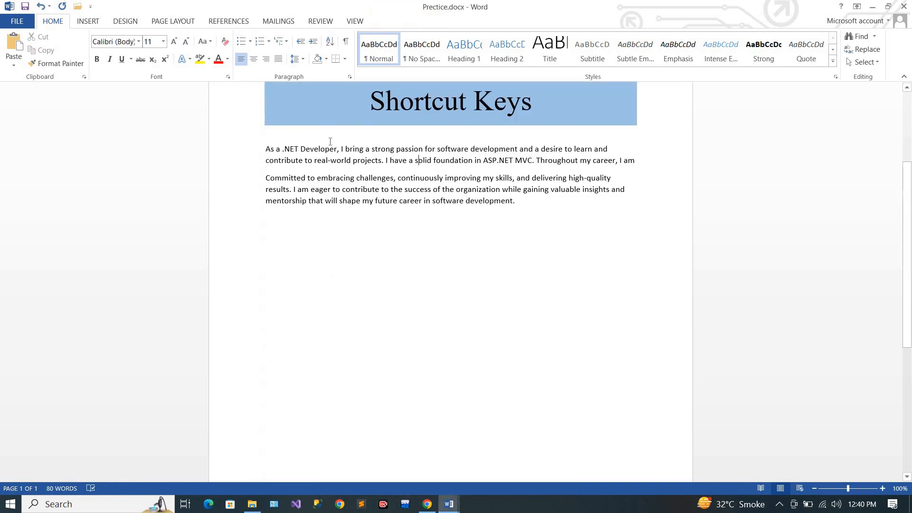
- Open Go To and look through its targets, choosing Section, Line, Bookmark, Comment and Footnote in turn, and close the dialog
key("ctrl+g")
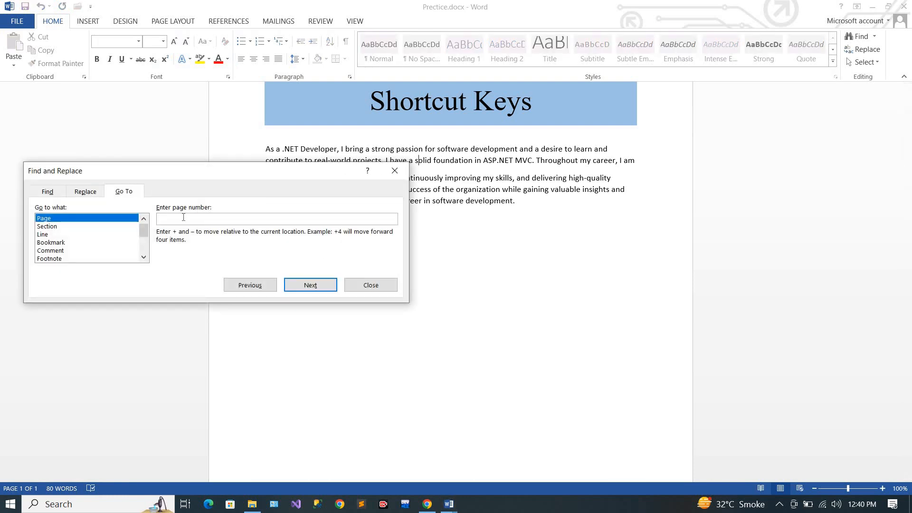
left_click(72, 226)
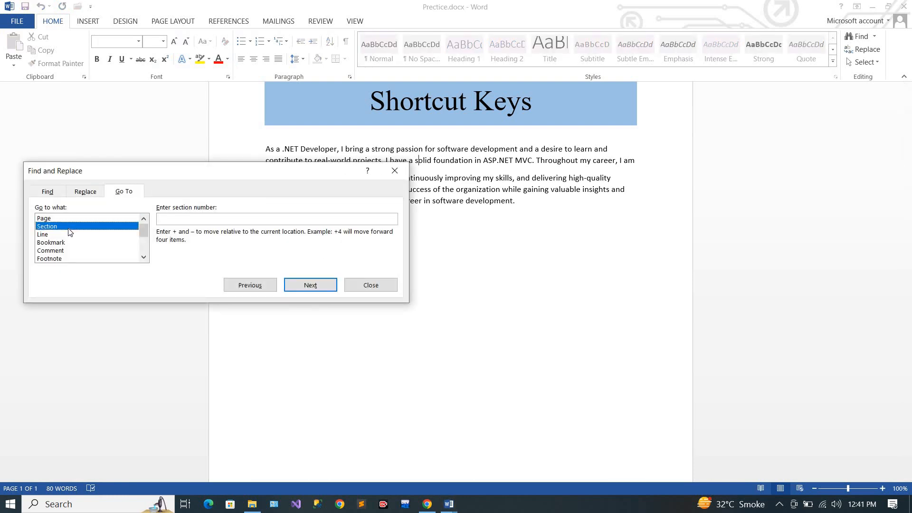
left_click(63, 235)
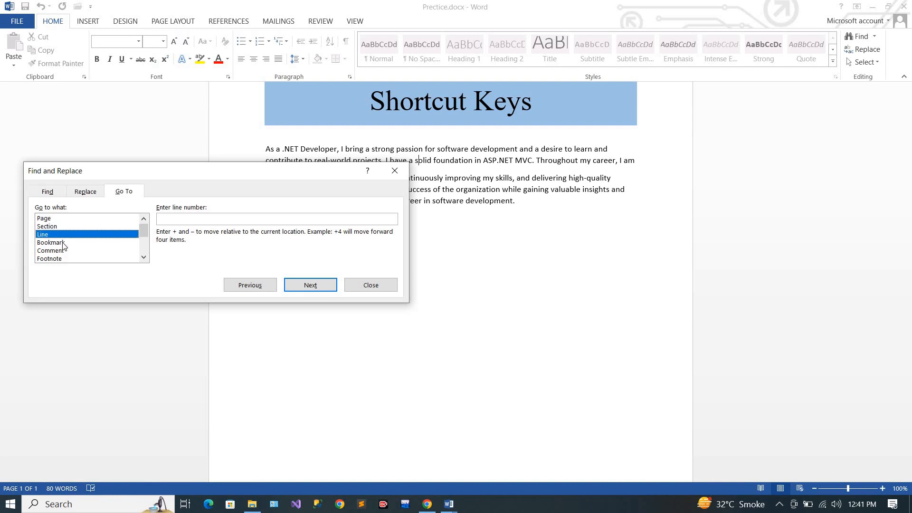
left_click(63, 243)
left_click(64, 251)
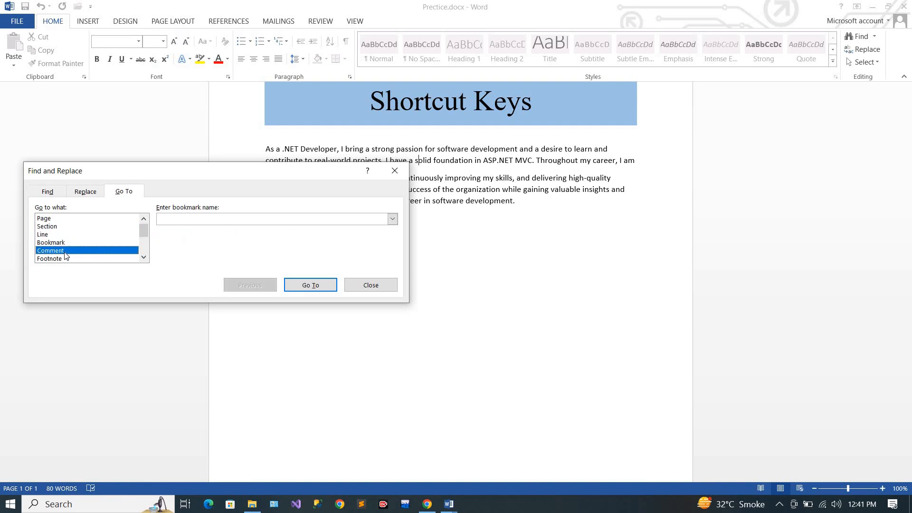
left_click(64, 259)
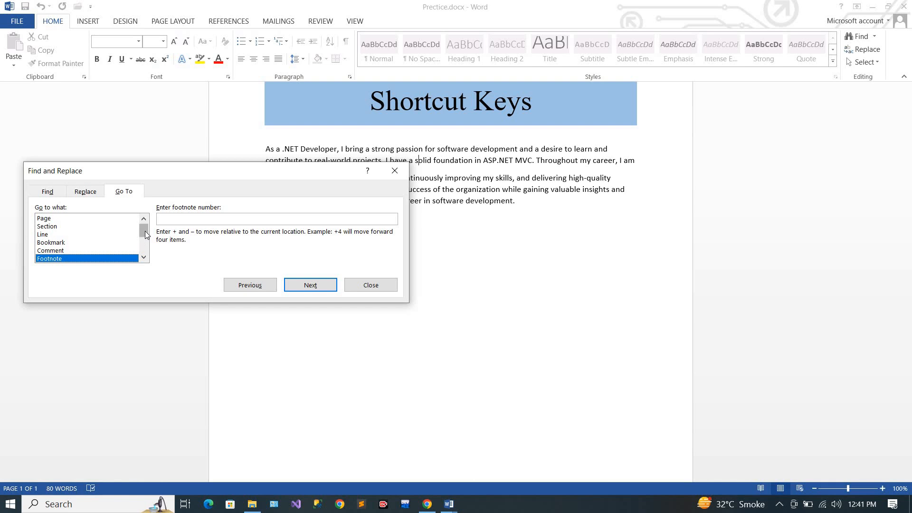
left_click_drag(145, 231, 147, 246)
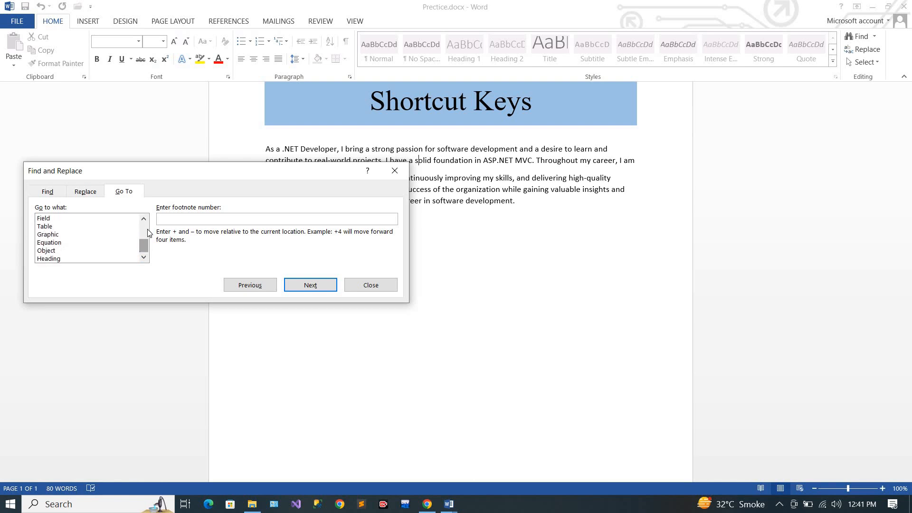
left_click(395, 171)
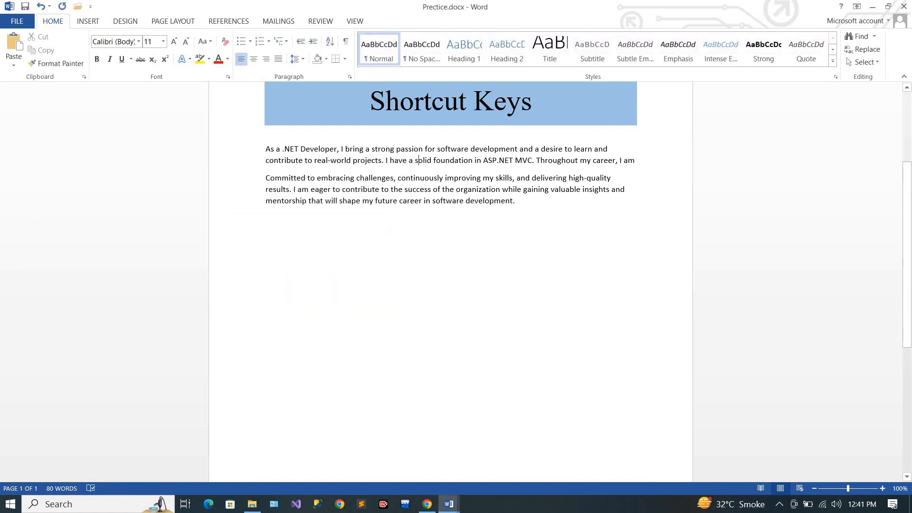
- Review the Ctrl+H entry "Open replace menu bar" in SHortcut.docx by highlighting it, and return to Prectice.docx
mouse_move(449, 504)
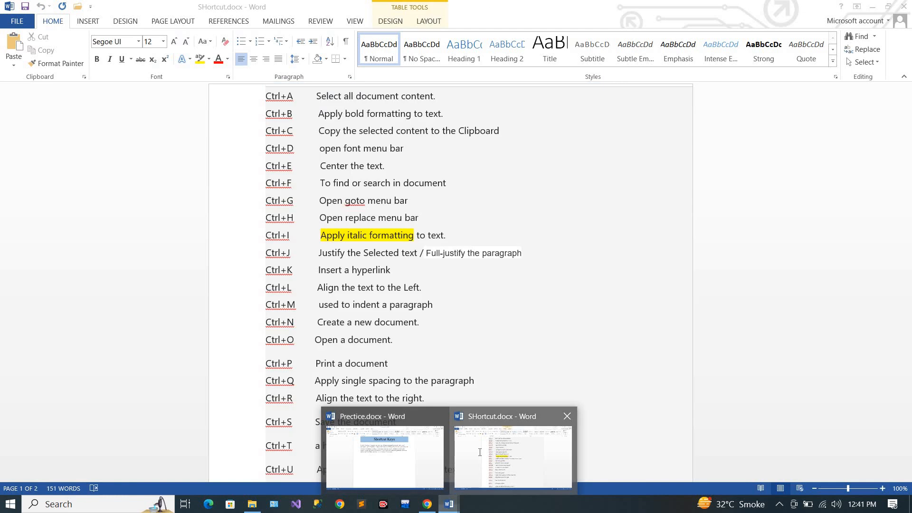
left_click(480, 456)
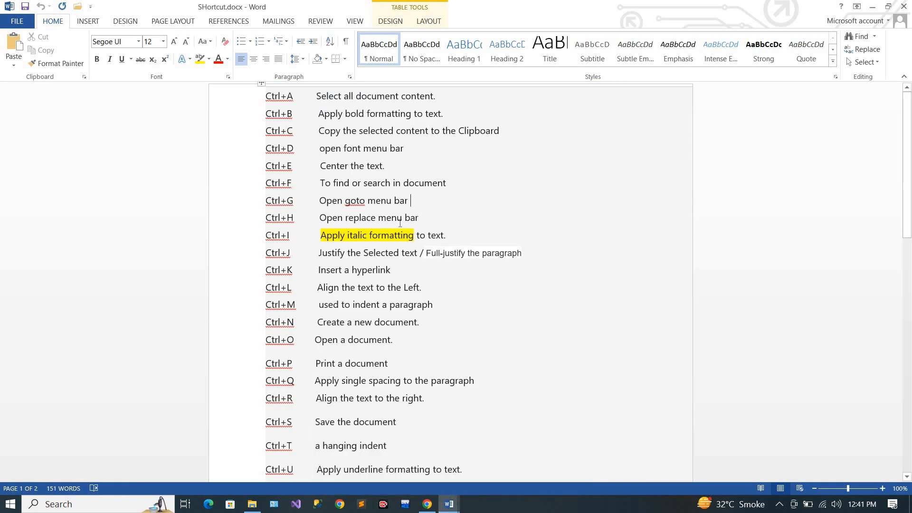
mouse_move(316, 219)
left_mouse_down()
mouse_move(418, 219)
mouse_move(319, 219)
left_mouse_up()
left_click(427, 221)
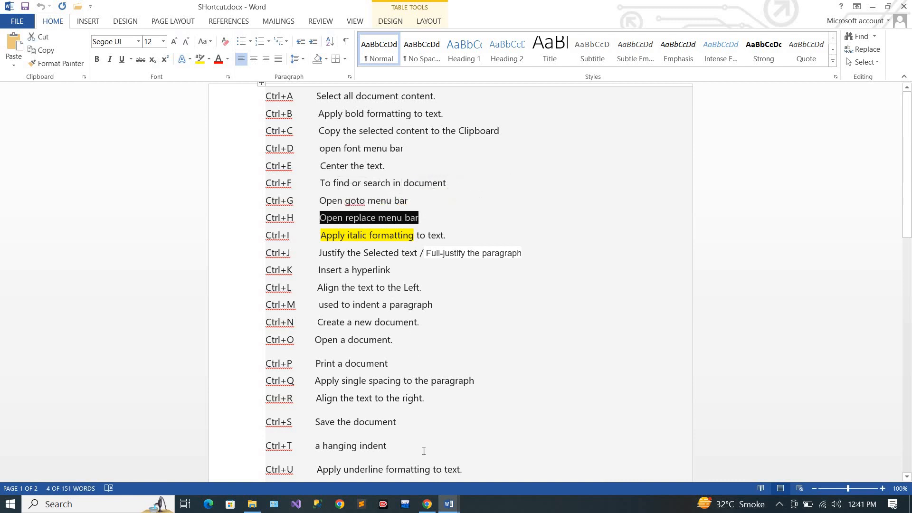
mouse_move(452, 505)
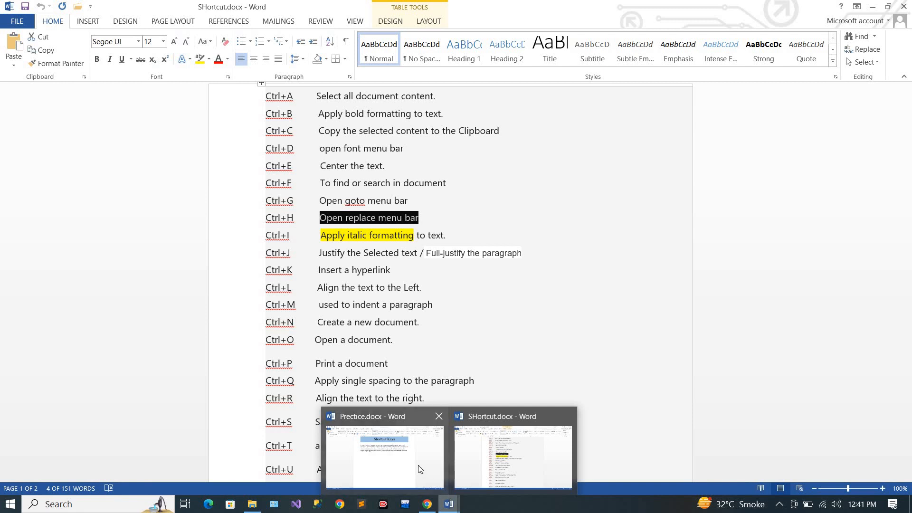
left_click(407, 443)
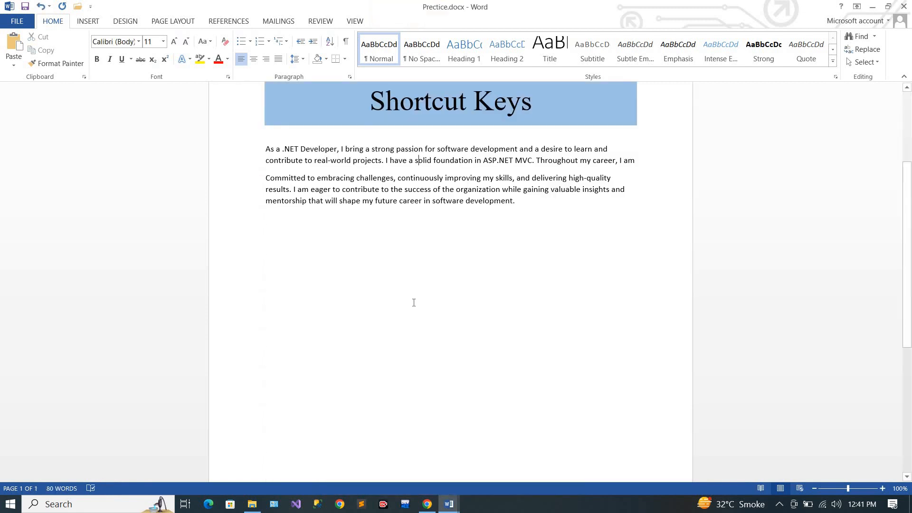
- Replace every "a" with "q" throughout Prectice.docx and check the changed title and paragraphs
key("ctrl+h")
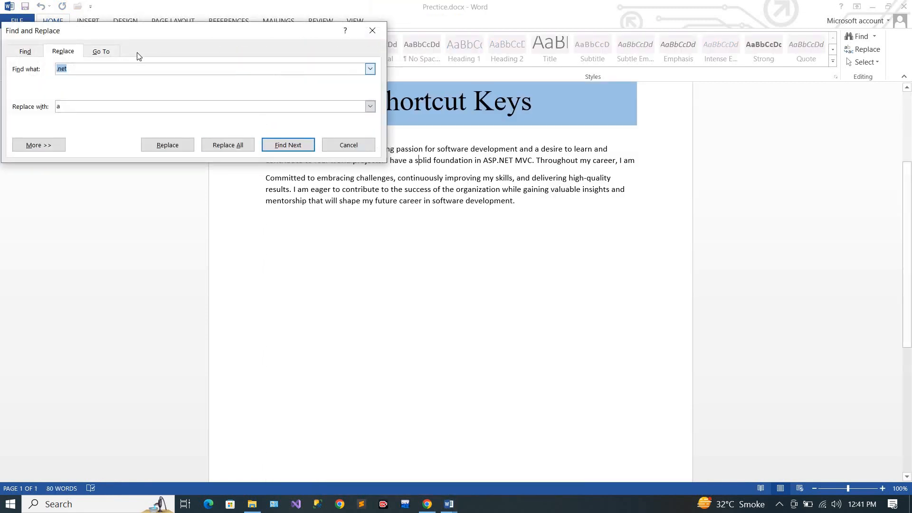
left_click(104, 66)
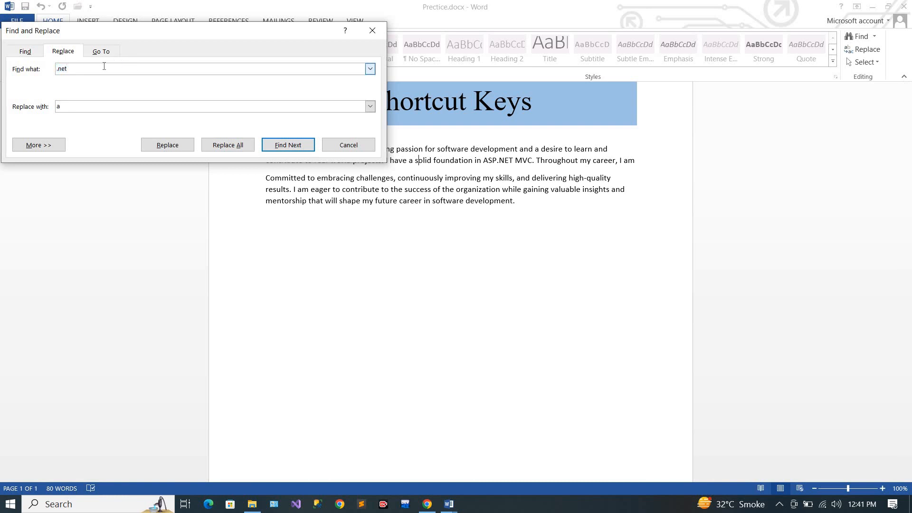
key("BackSpace")
key("BackSpace")
key("BackSpace")
key("BackSpace")
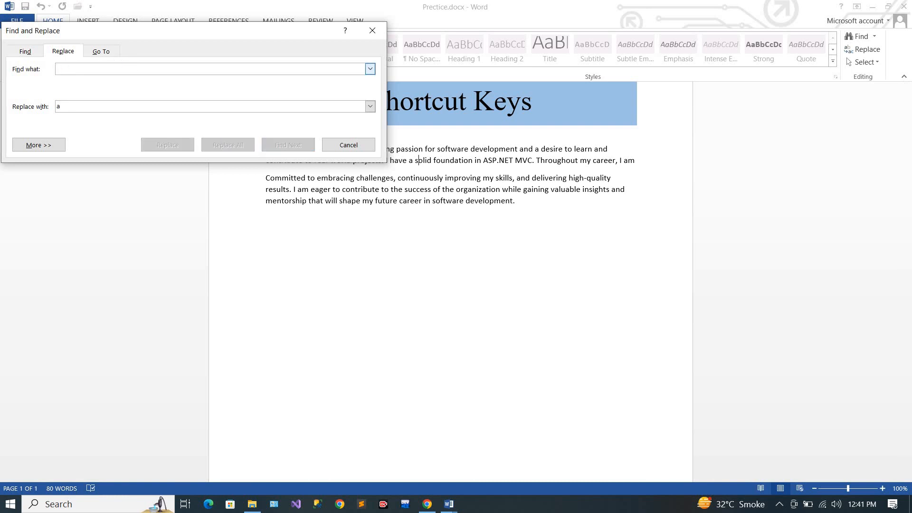
type("a")
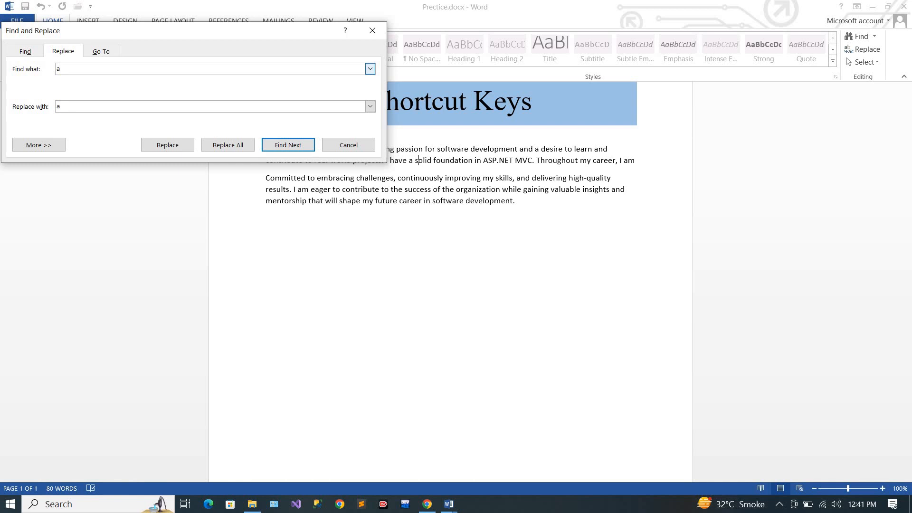
left_click(74, 108)
type("a")
key("BackSpace")
type("q")
left_click(230, 145)
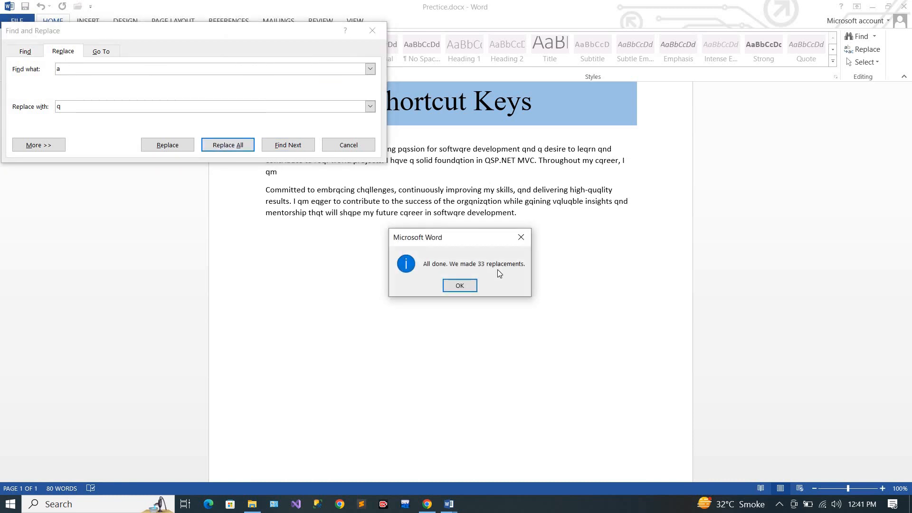
left_click(460, 286)
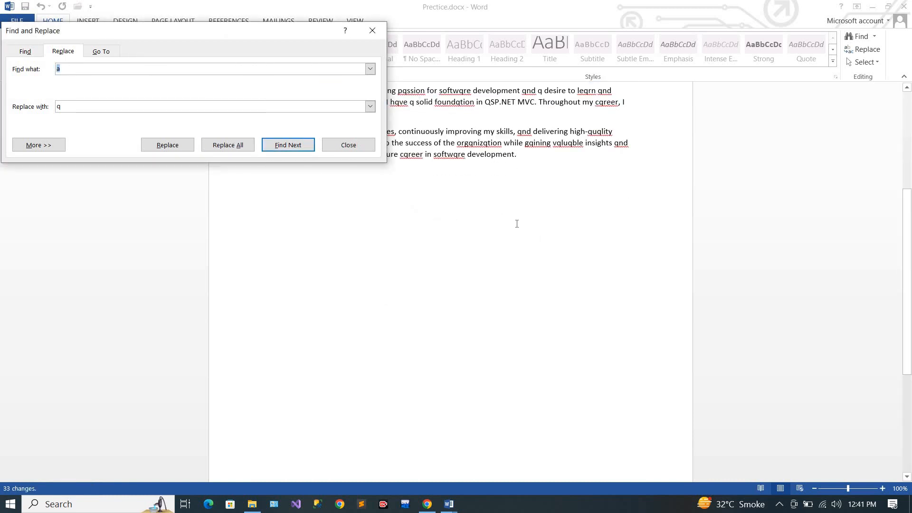
scroll(527, 256, "up", 3)
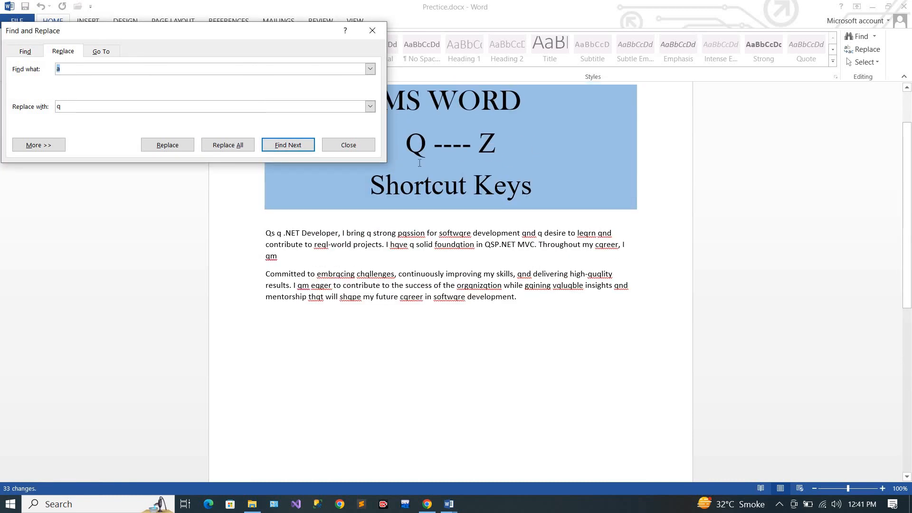
scroll(420, 163, "up", 1)
left_click(420, 301)
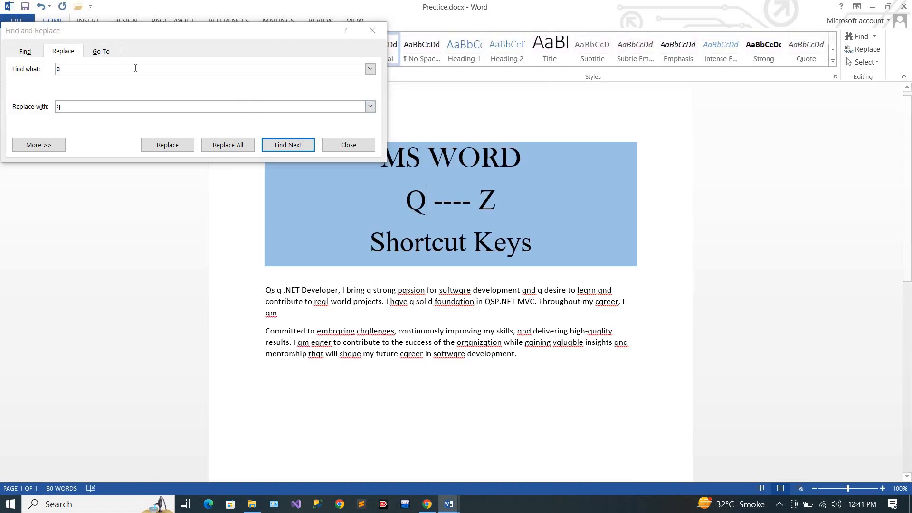
left_click(414, 198)
- Replace every "q" with "a" throughout the document, and correct the misspelled "auality" to "quality" in the second paragraph
left_click(115, 70)
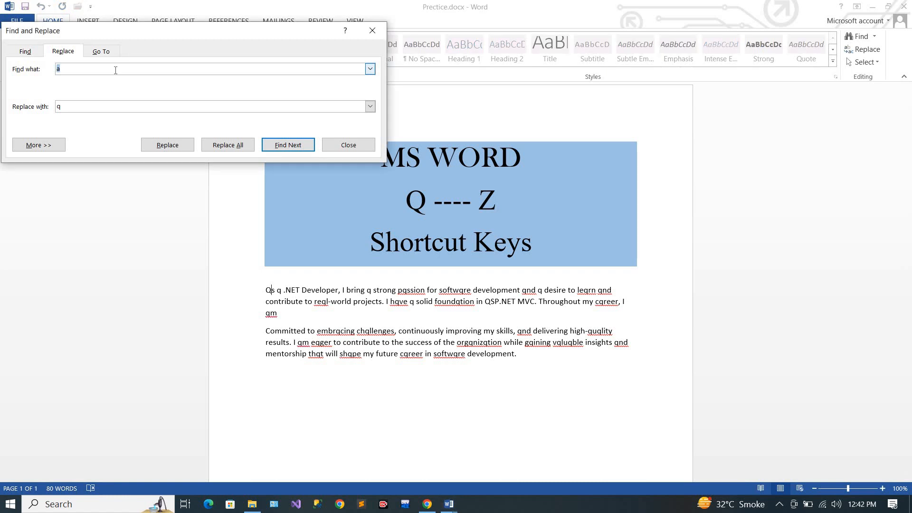
key("BackSpace")
type("q")
left_click(79, 109)
key("BackSpace")
type("a")
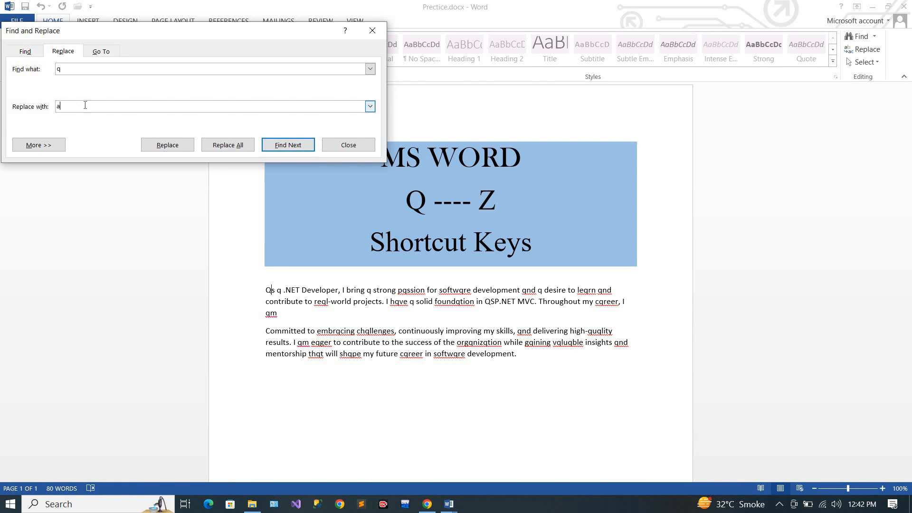
left_click(241, 147)
left_click(459, 284)
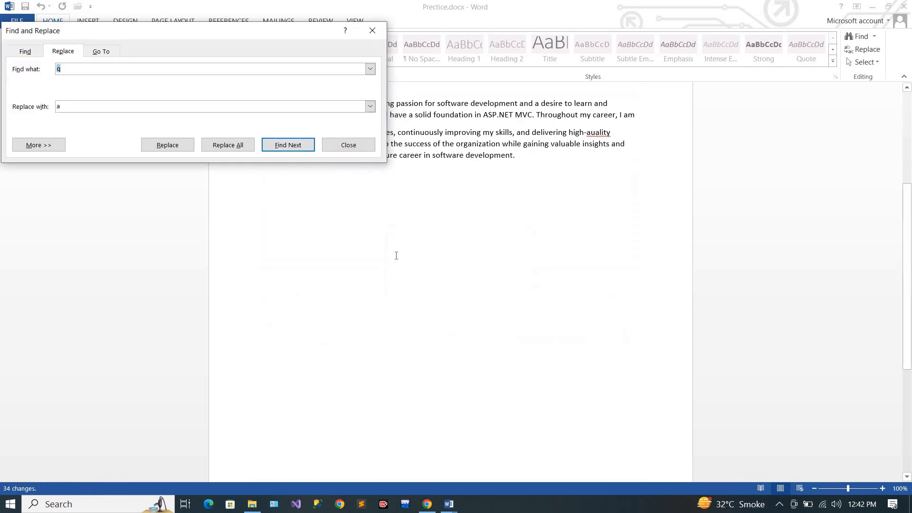
left_click(370, 32)
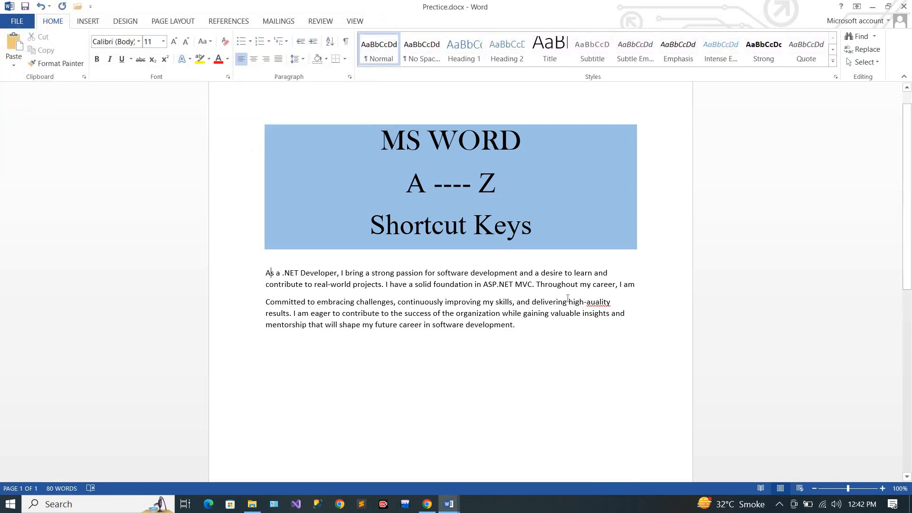
right_click(595, 300)
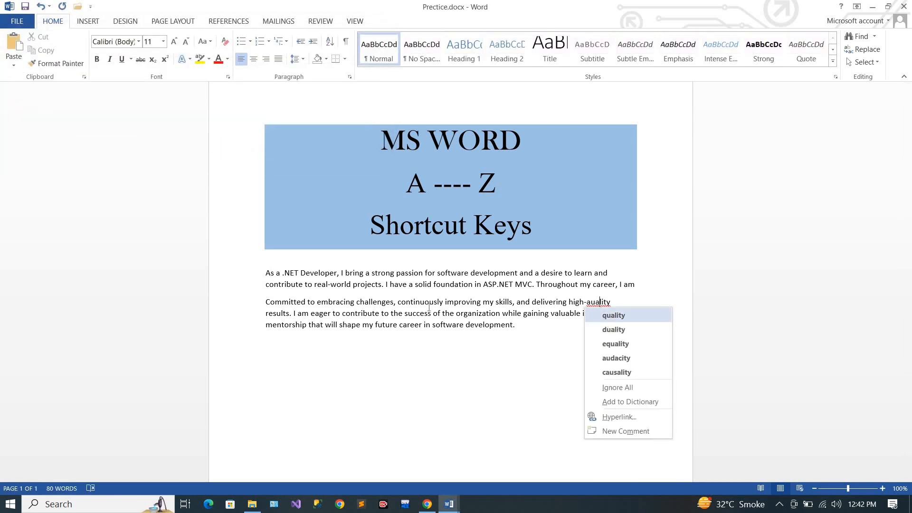
left_click(613, 316)
- Review the Ctrl+I entry "Apply italic formatting to text." in SHortcut.docx and return to Prectice.docx
mouse_move(449, 504)
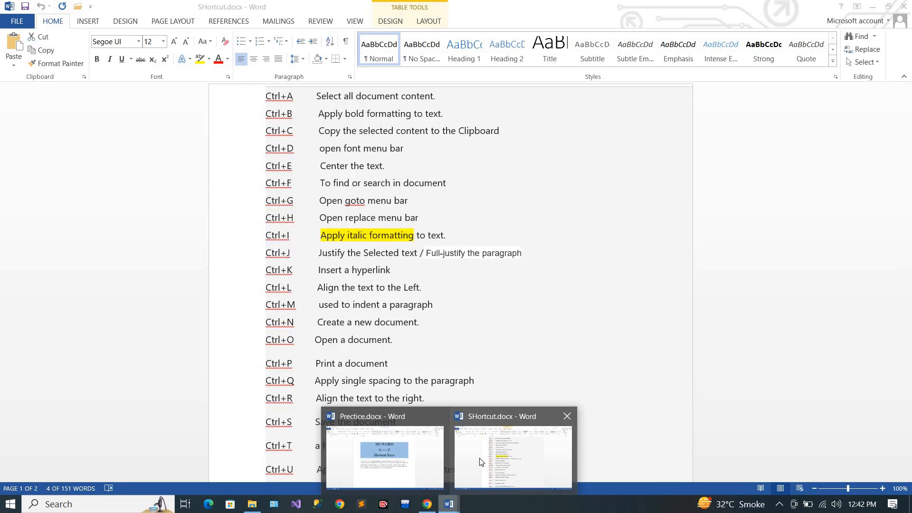
left_click(481, 462)
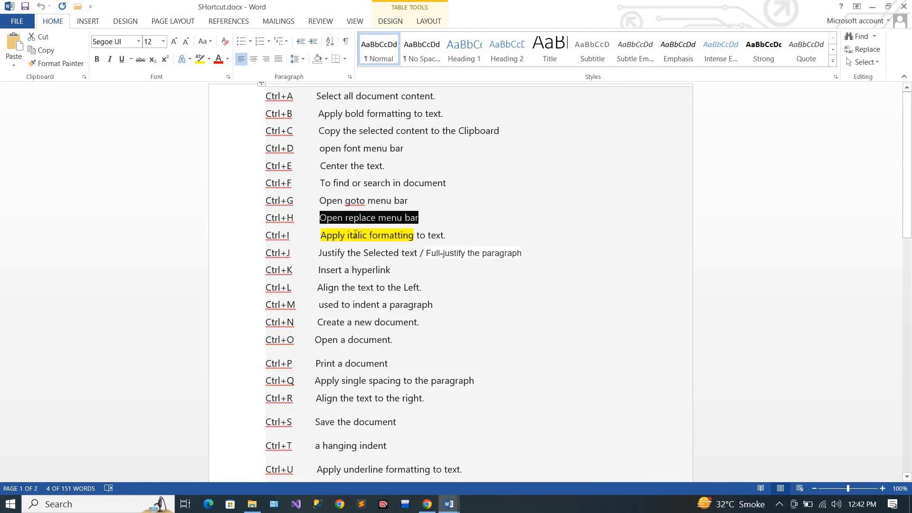
left_click(361, 264)
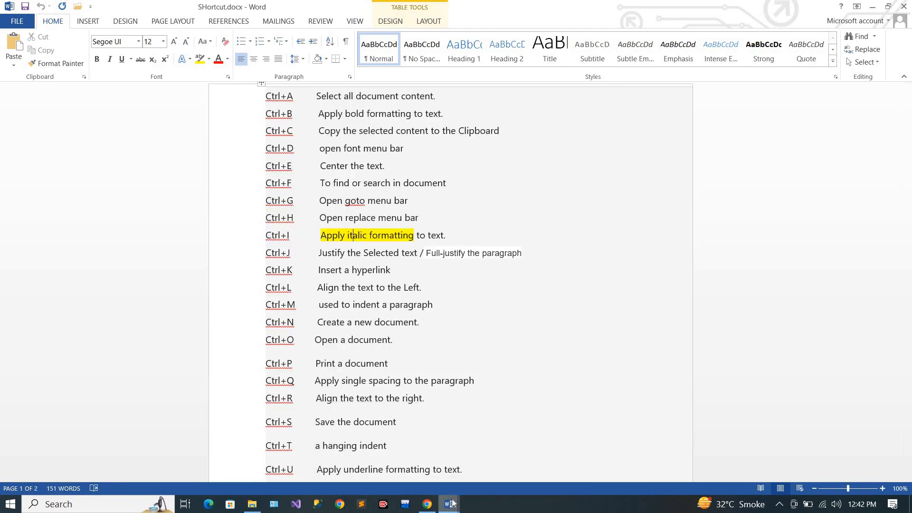
mouse_move(449, 504)
left_click(398, 466)
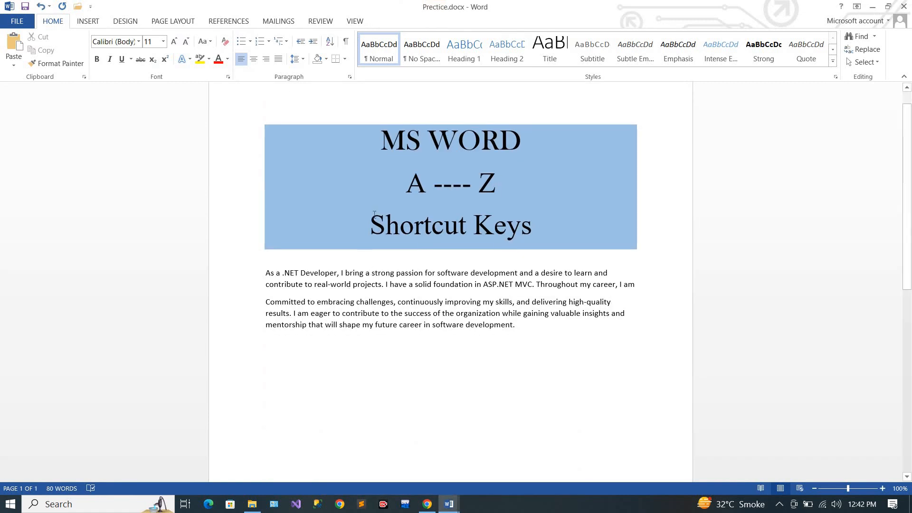
- Italicize the title line "Shortcut Keys"
left_click_drag(374, 214, 519, 257)
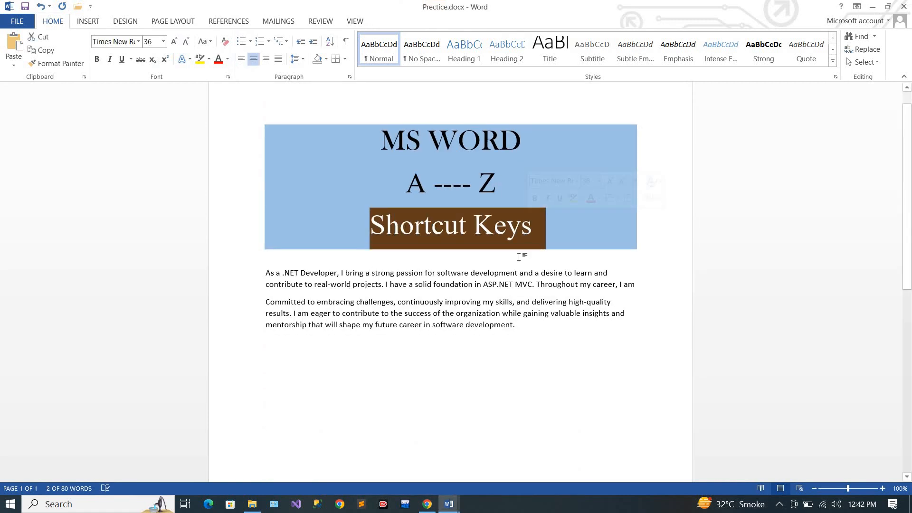
key("ctrl+i")
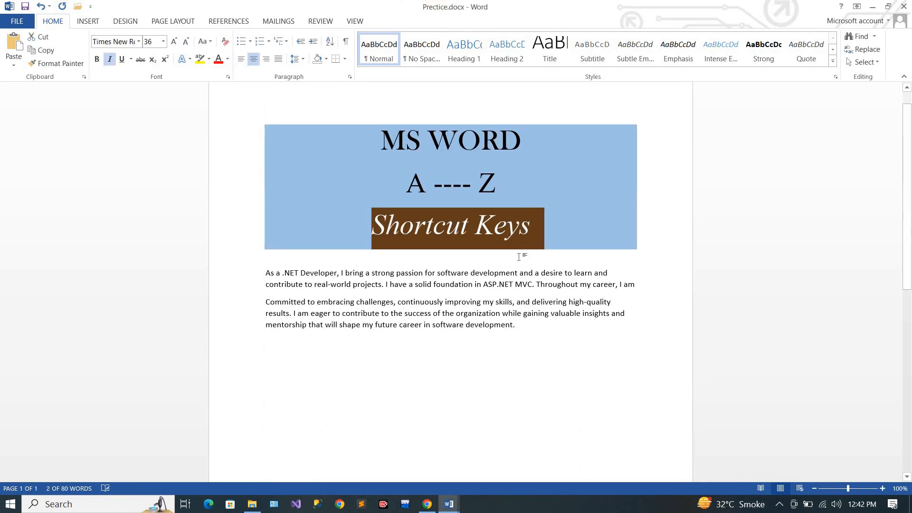
- Remove the italic formatting from the title line "Shortcut Keys"
left_click(543, 232)
key("shift+Left")
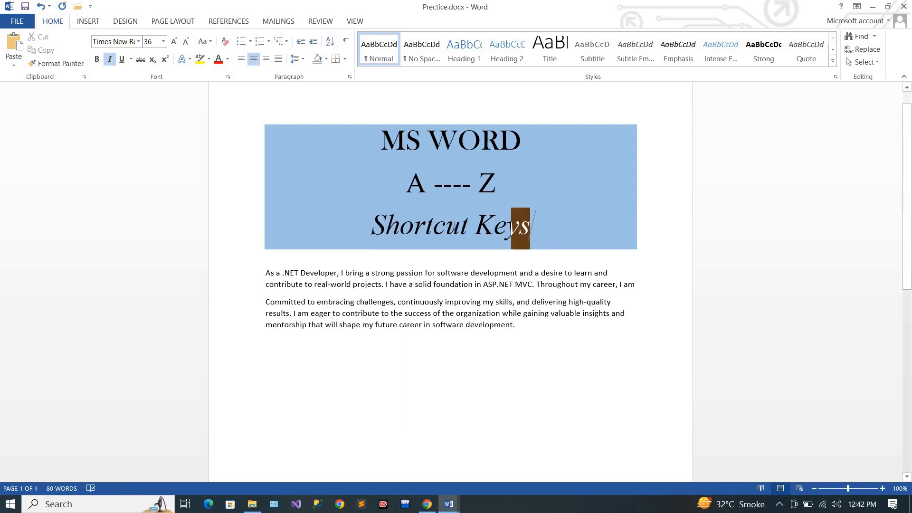
left_click_drag(535, 219, 417, 230)
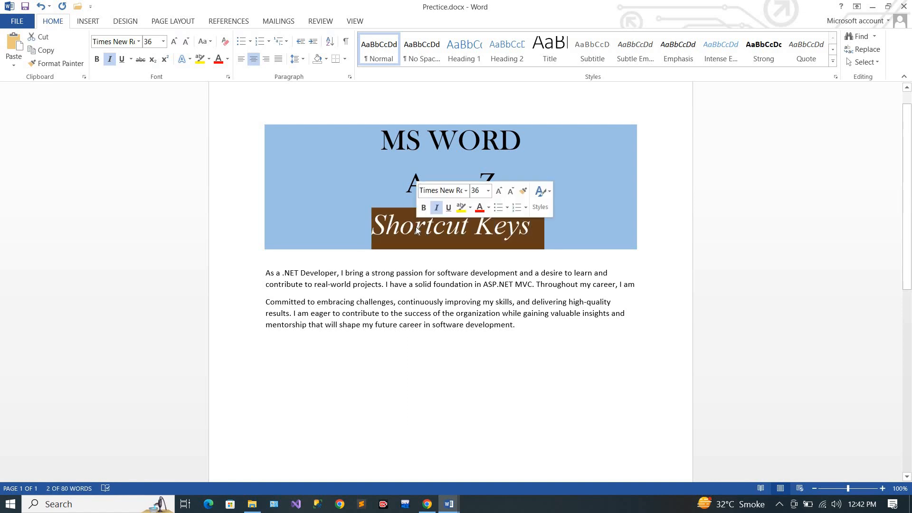
key("ctrl+i")
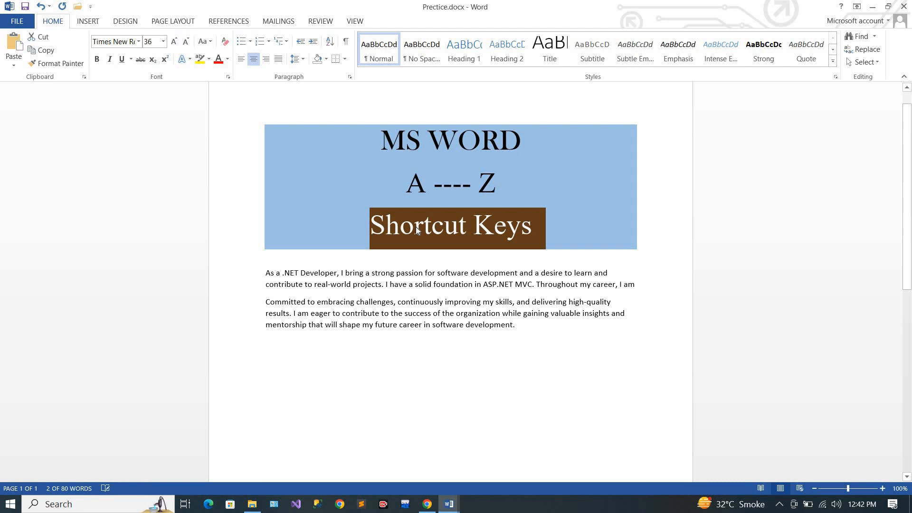
left_click(476, 255)
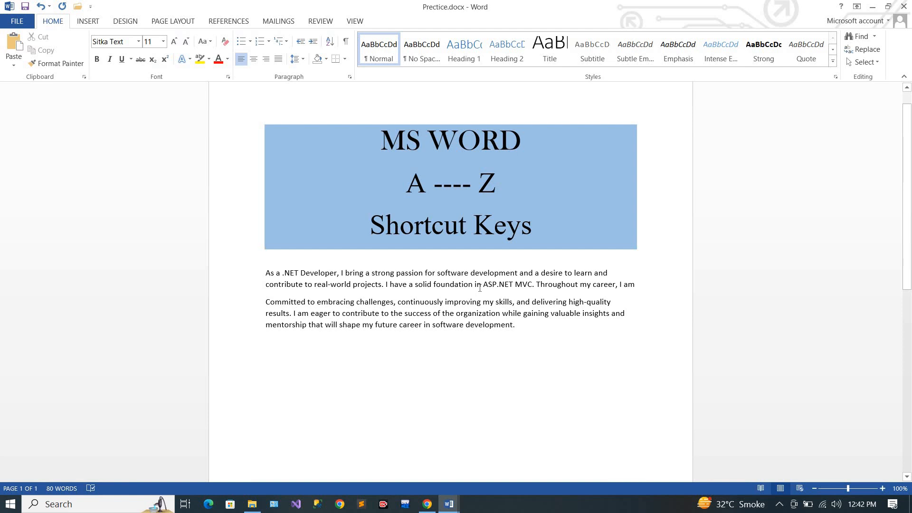
- Review the Ctrl+J entry about justifying text in SHortcut.docx and return to Prectice.docx
mouse_move(449, 504)
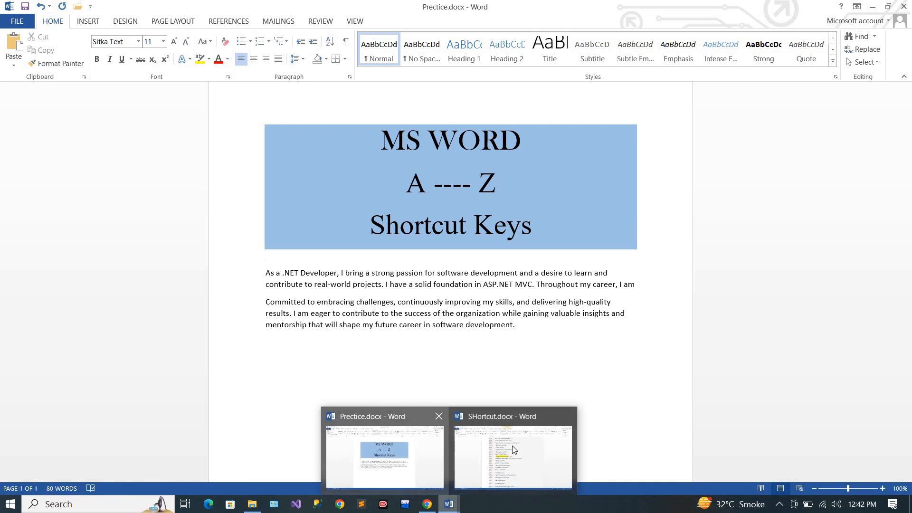
left_click(515, 451)
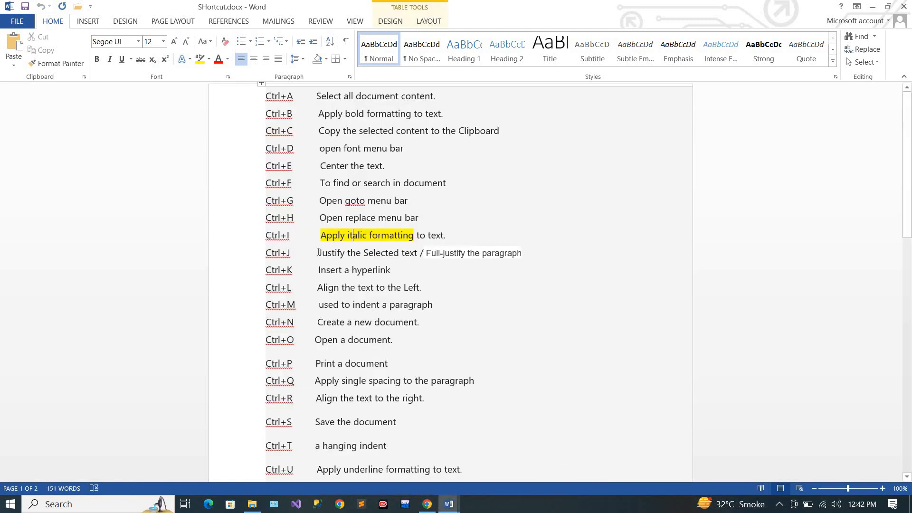
left_click_drag(288, 253, 484, 253)
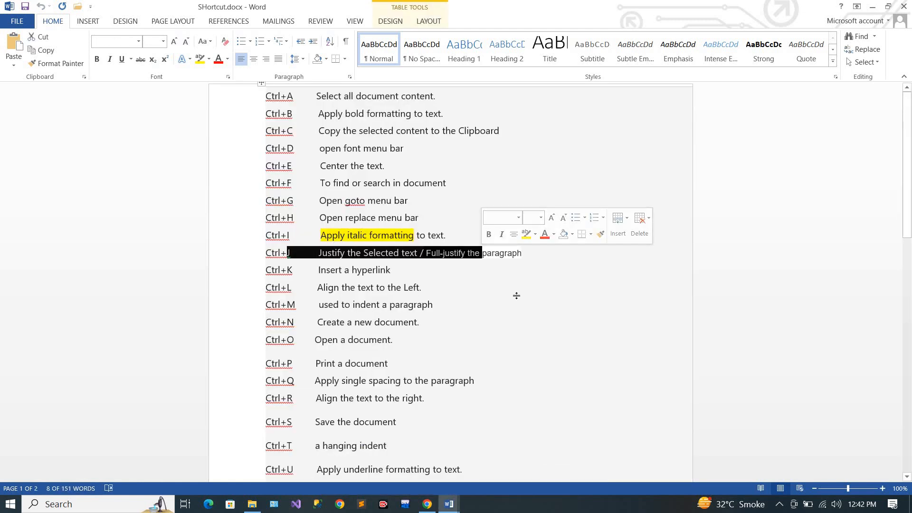
key("Down")
mouse_move(450, 503)
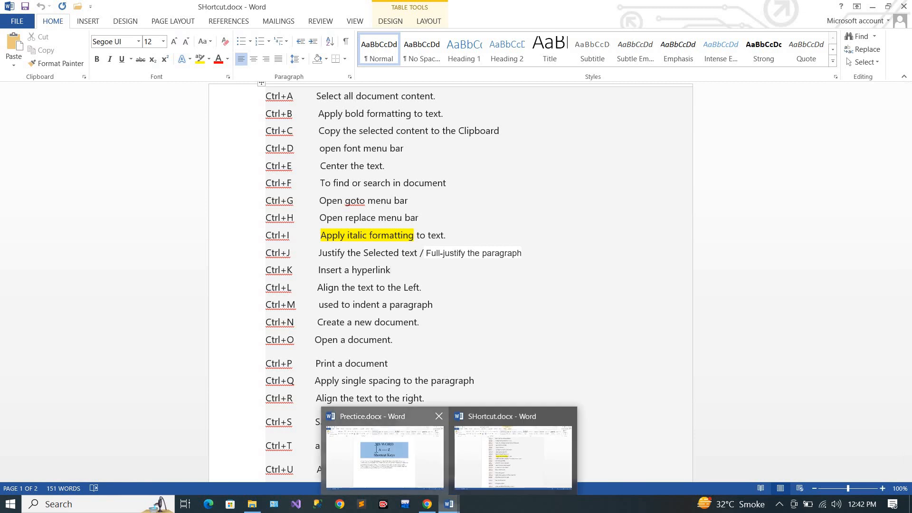
left_click(423, 472)
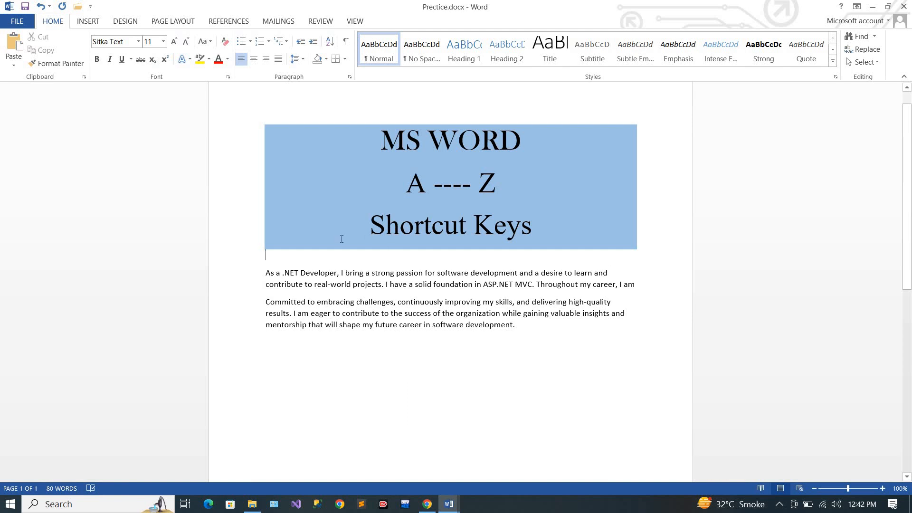
- Justify the two body paragraphs in Prectice.docx and restore their left alignment
left_click_drag(266, 273, 526, 337)
key("ctrl+j")
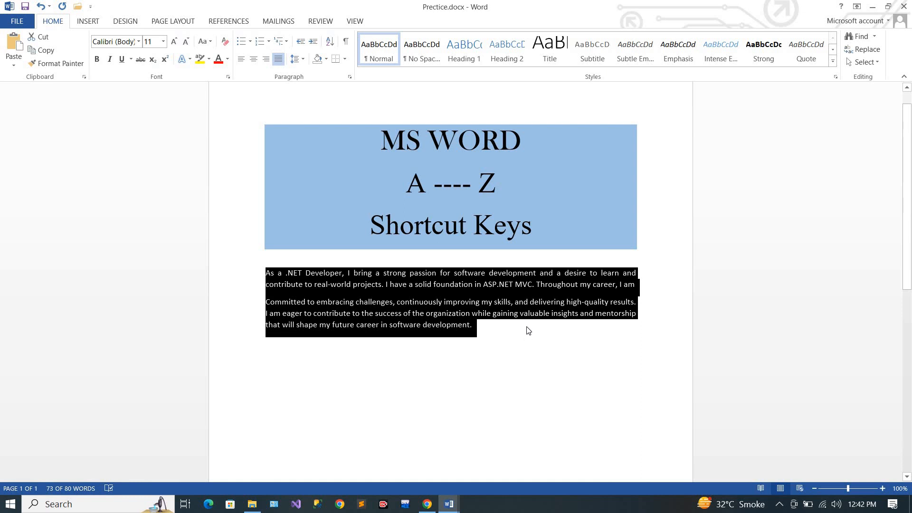
key("Right")
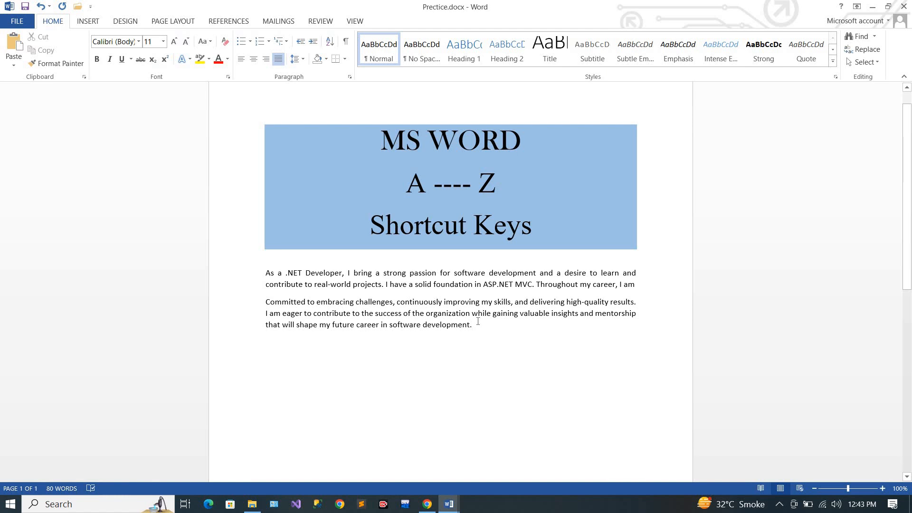
key("ctrl+shift+Up")
key("ctrl+shift+Up")
key("ctrl+l")
key("Right")
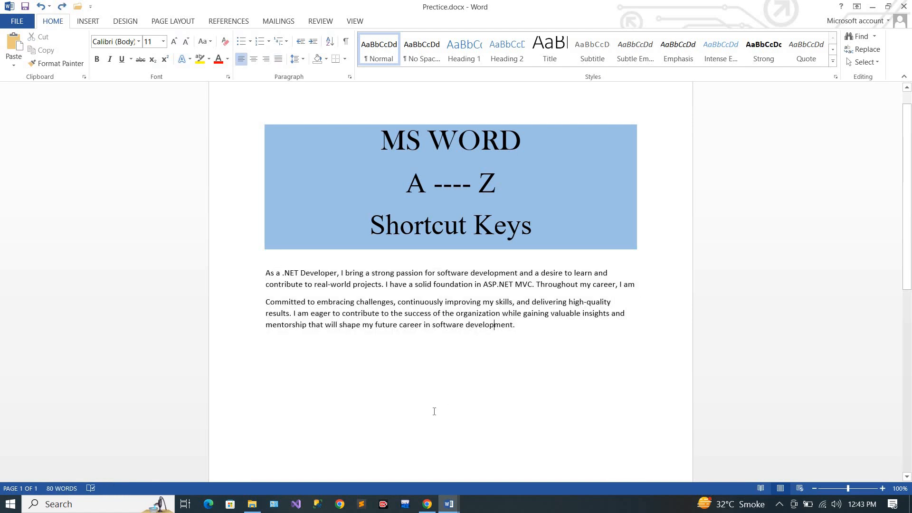
- Review the Ctrl+K entry "Insert a hyperlink" in SHortcut.docx and return to Prectice.docx
mouse_move(451, 505)
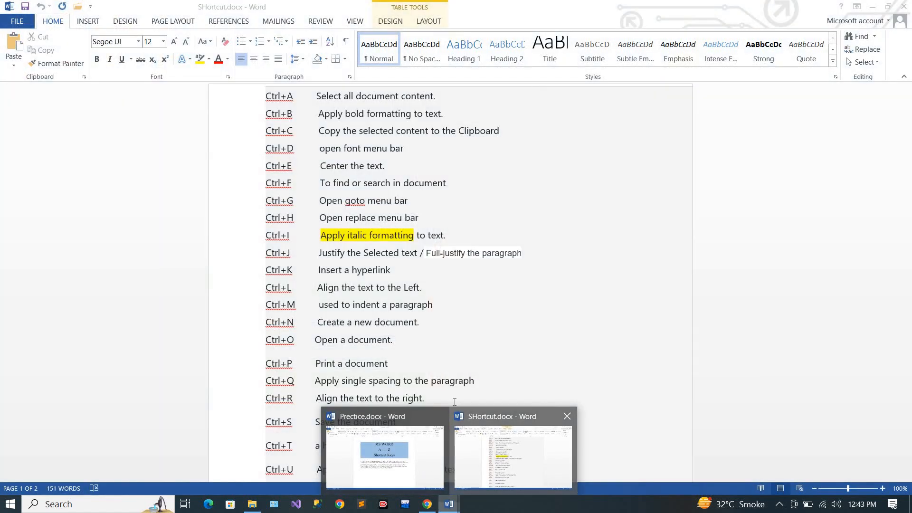
left_click(459, 440)
scroll(418, 322, "down", 3)
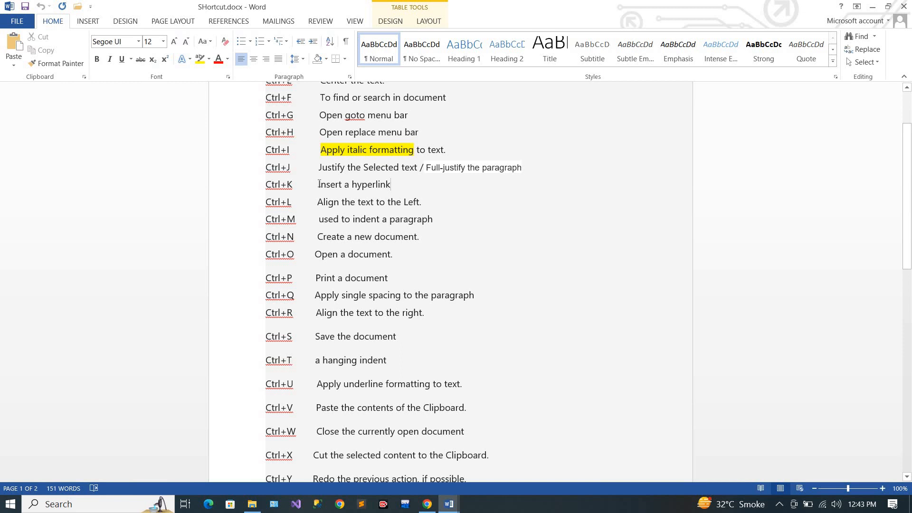
left_click_drag(318, 183, 389, 184)
left_click(398, 191)
mouse_move(447, 505)
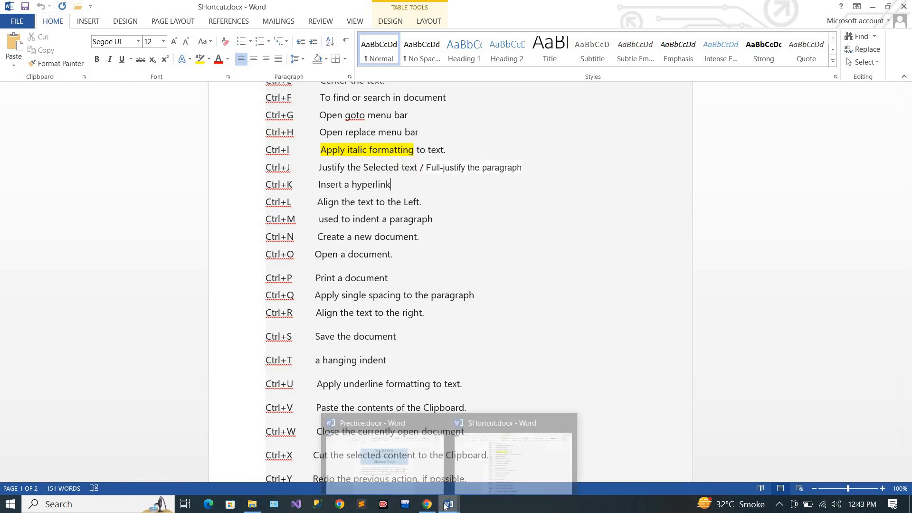
left_click(405, 463)
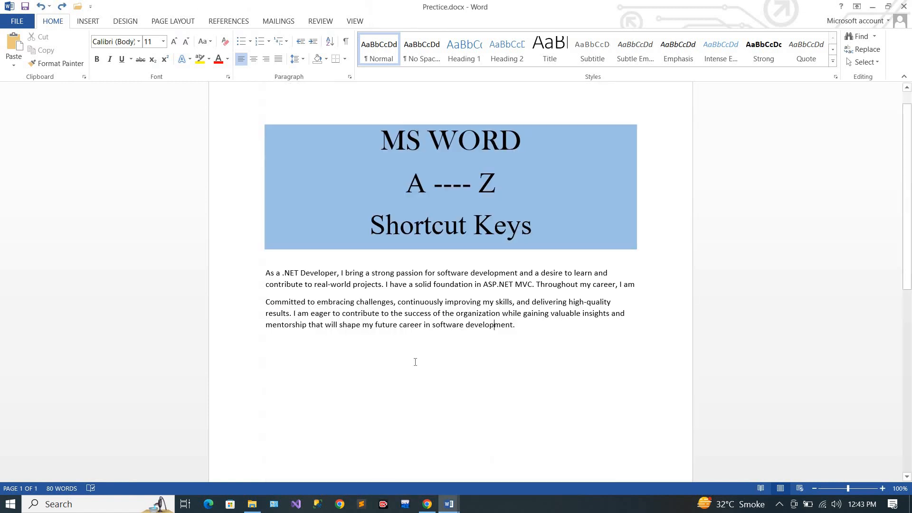
- Add the word "google" at the end of the second body paragraph, directly after "development."
left_click(479, 325)
left_click(486, 325)
type("goo")
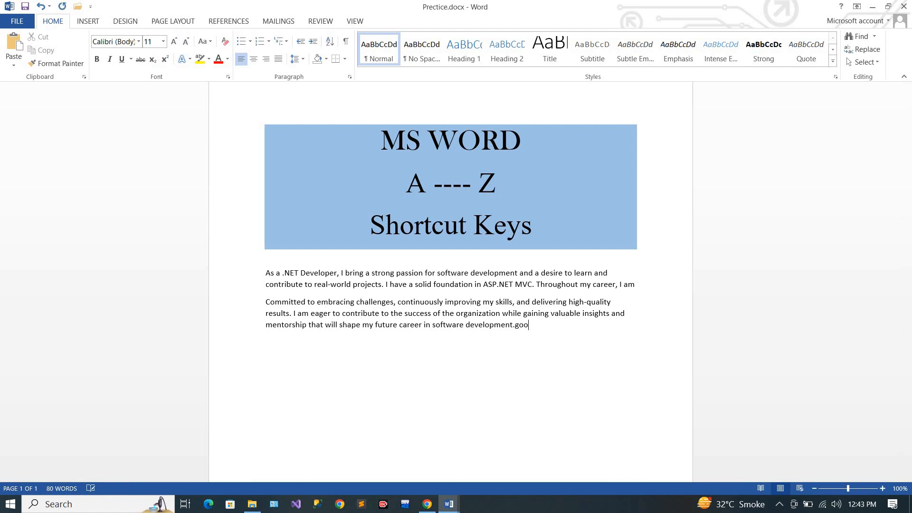
type("gle")
left_click(535, 325)
key("ctrl+shift+Left")
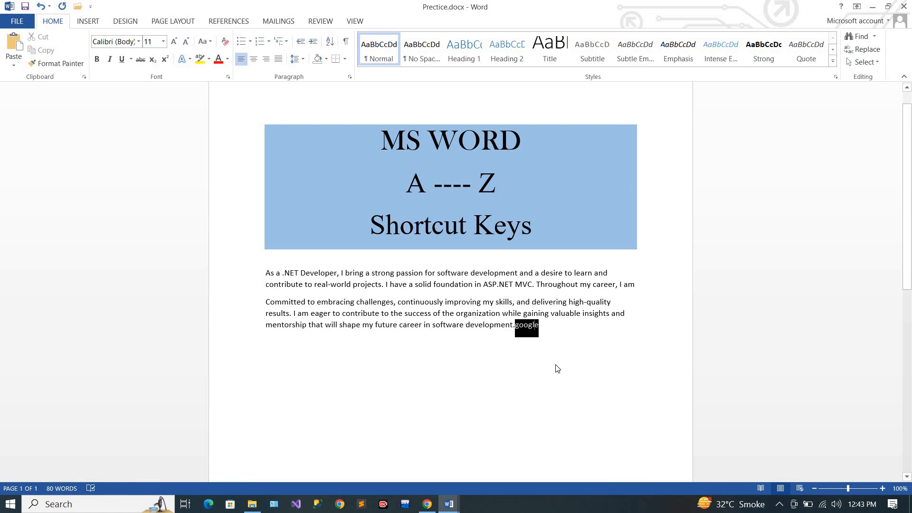
key("ctrl+k")
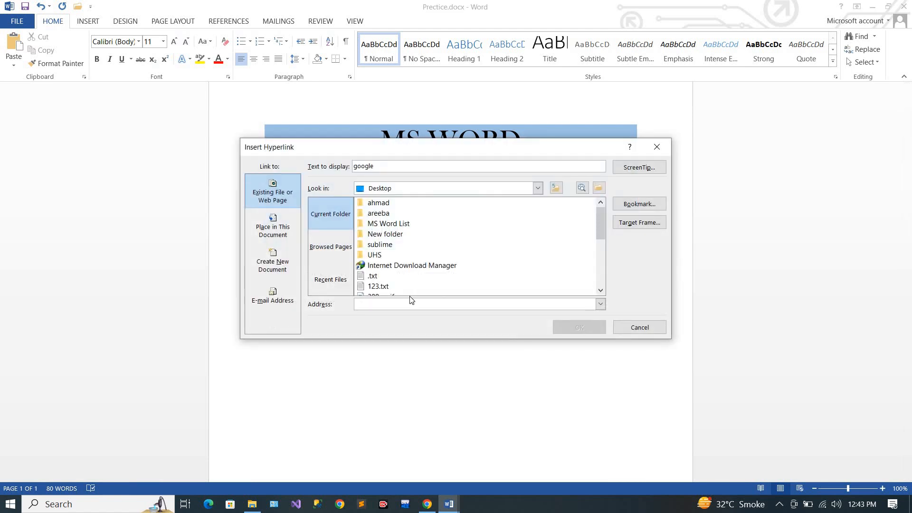
type("www.google.com")
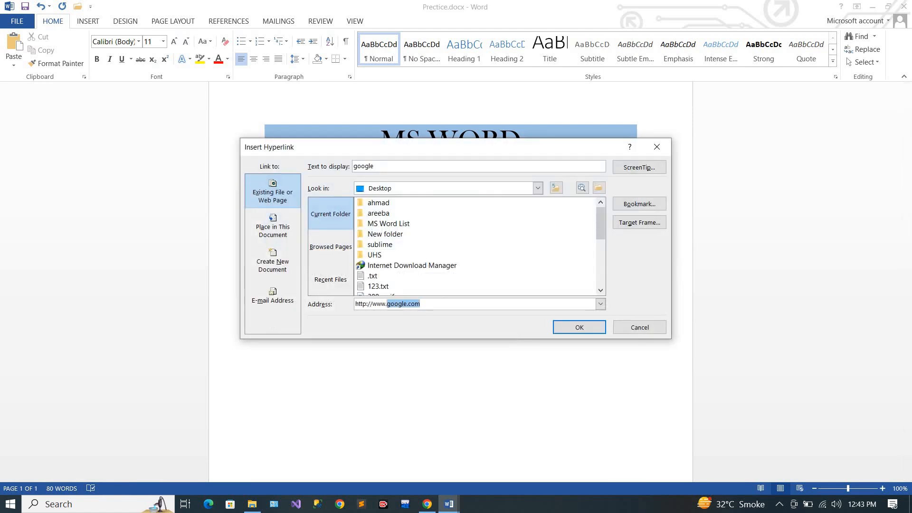
left_click(561, 331)
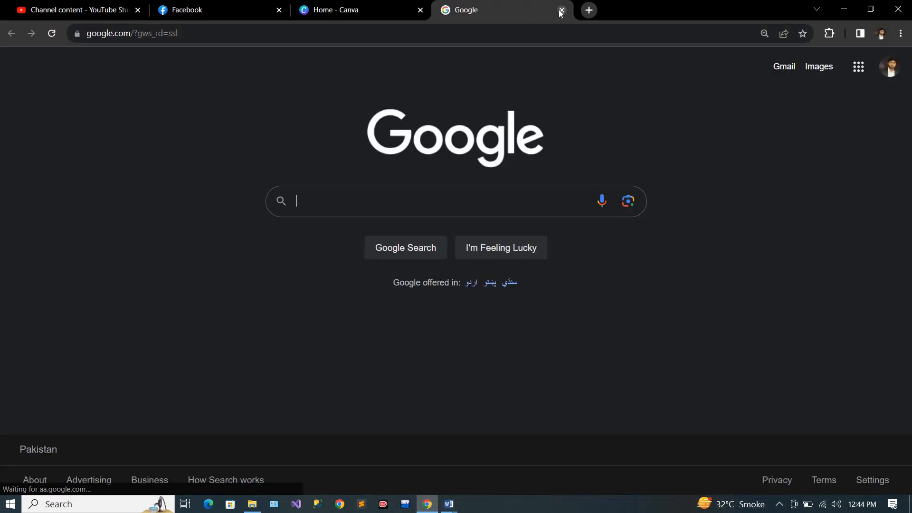
- Return from the browser to Prectice.docx and check the "google" link's hyperlink settings without changing them
mouse_move(446, 509)
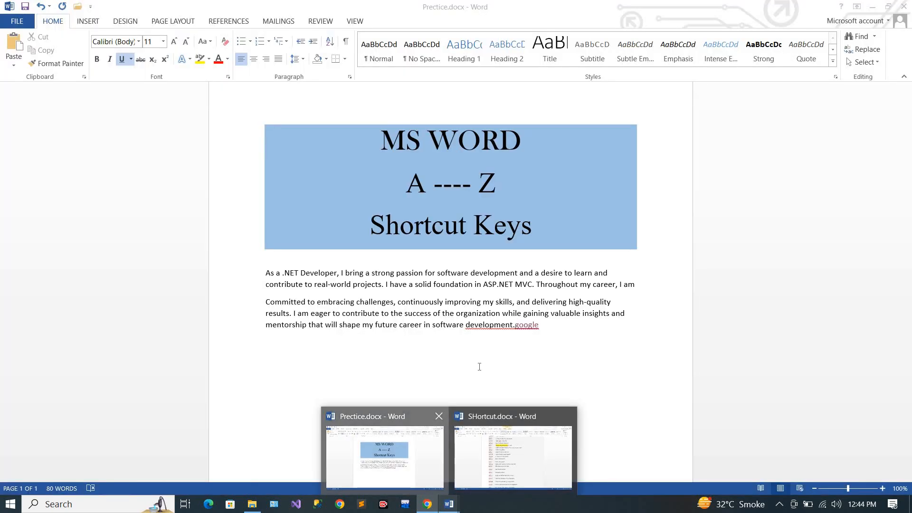
left_click(385, 456)
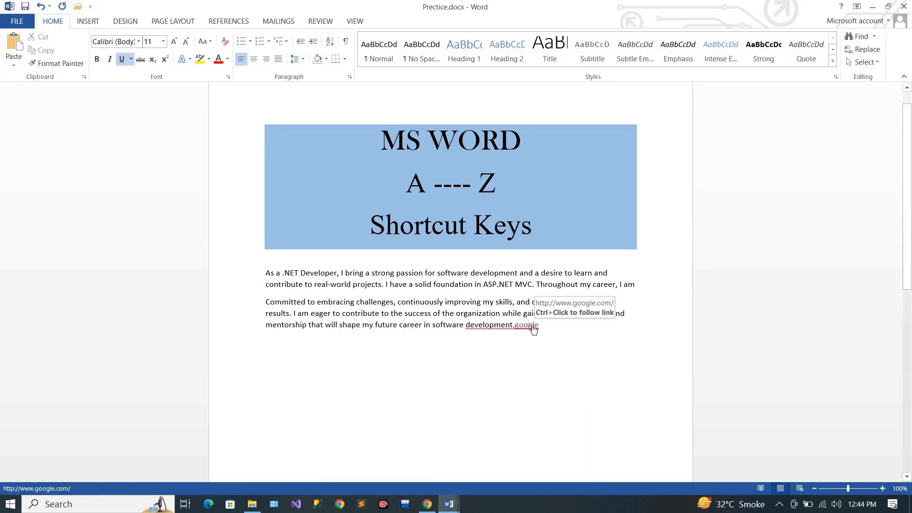
key("ctrl+k")
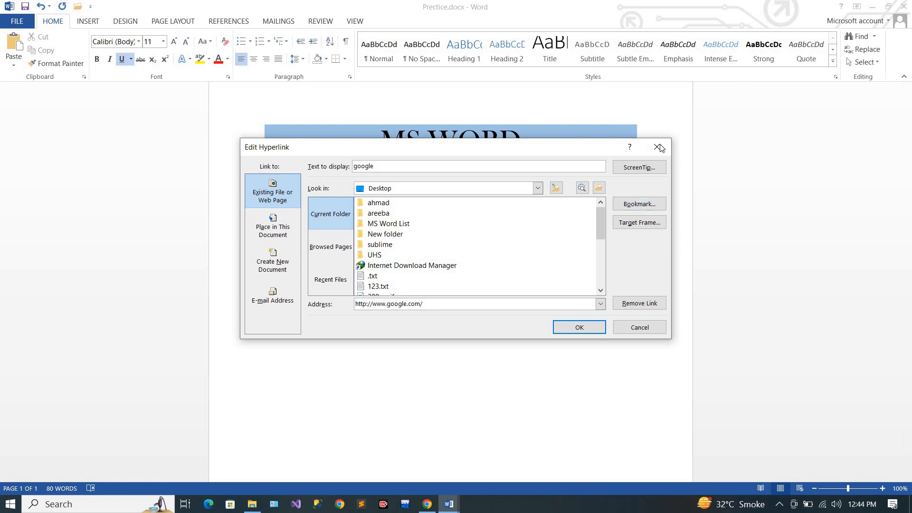
left_click(654, 149)
- Undo the hyperlink on "google" and delete the word from the end of the second body paragraph
left_click(538, 326)
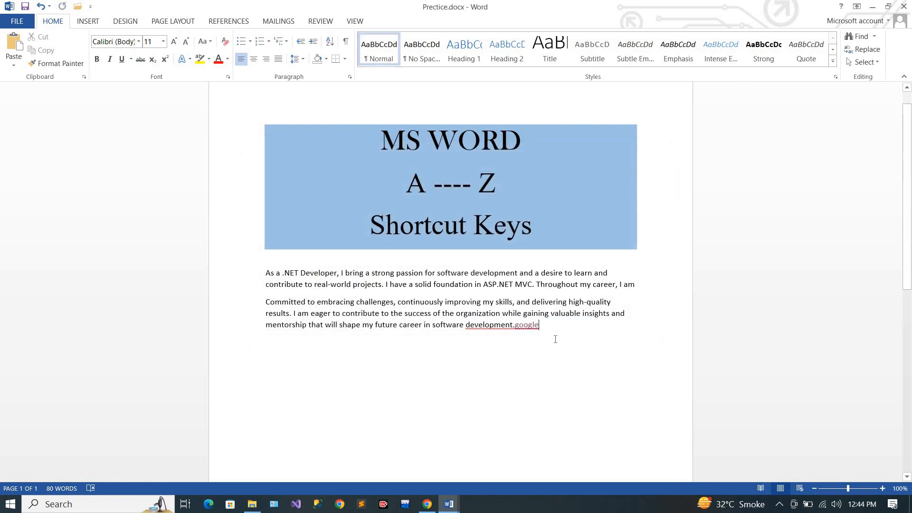
key("ctrl+z")
key("BackSpace")
key("BackSpace")
key("BackSpace")
key("BackSpace")
key("BackSpace")
key("BackSpace")
- Insert a hyperlink on the word "development" pointing to the file .txt on the Desktop
key("ctrl+k")
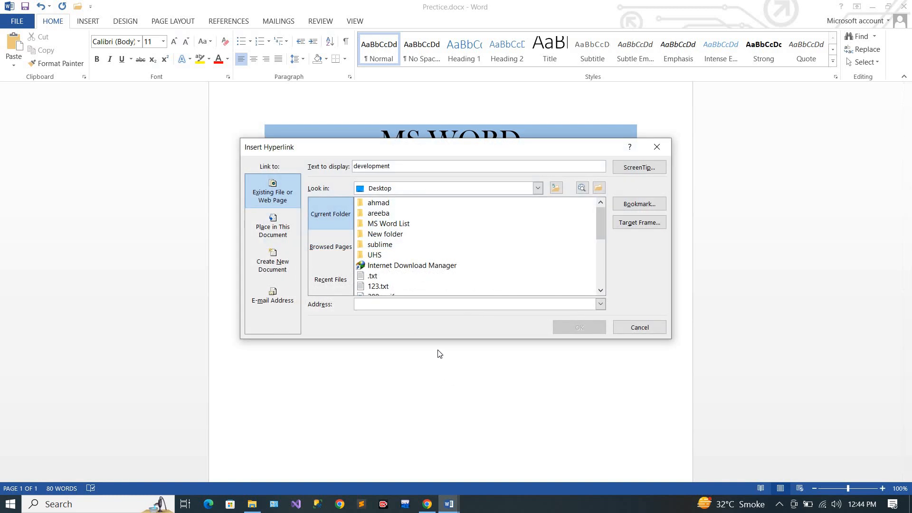
left_click(373, 276)
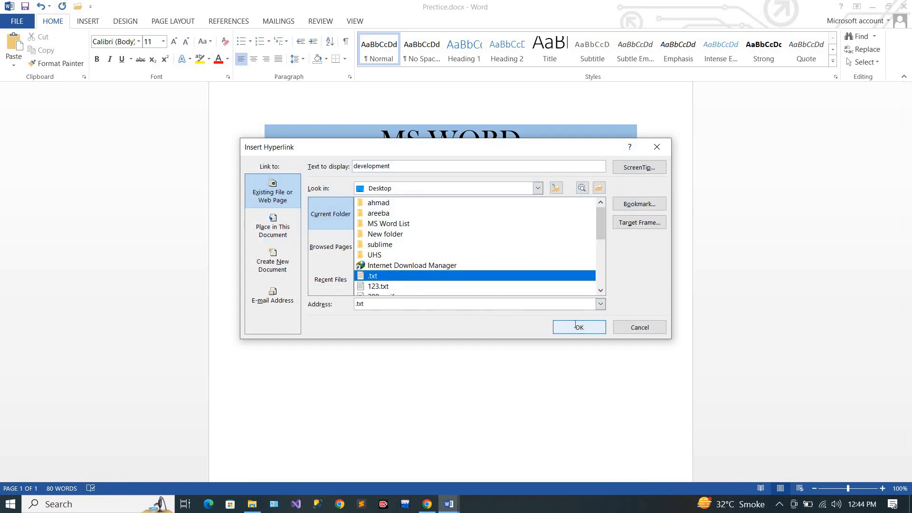
left_click(580, 327)
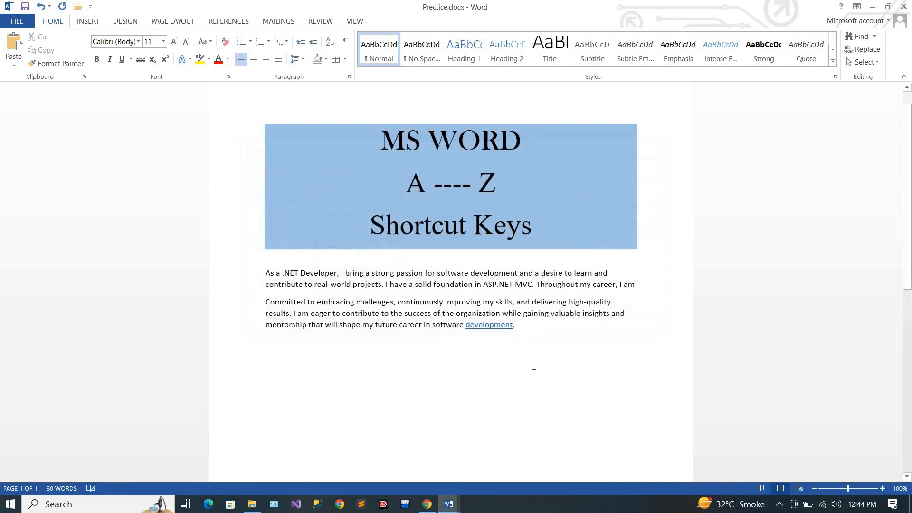
- Test the "development" link by viewing the .txt file in Notepad, and undo the hyperlink back in Prectice.docx
left_click(491, 328, "ctrl")
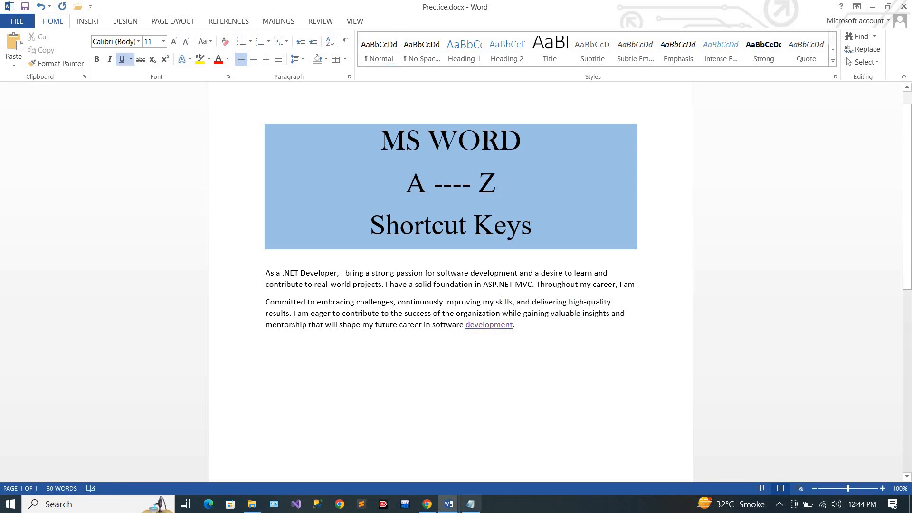
mouse_move(471, 504)
left_click(477, 458)
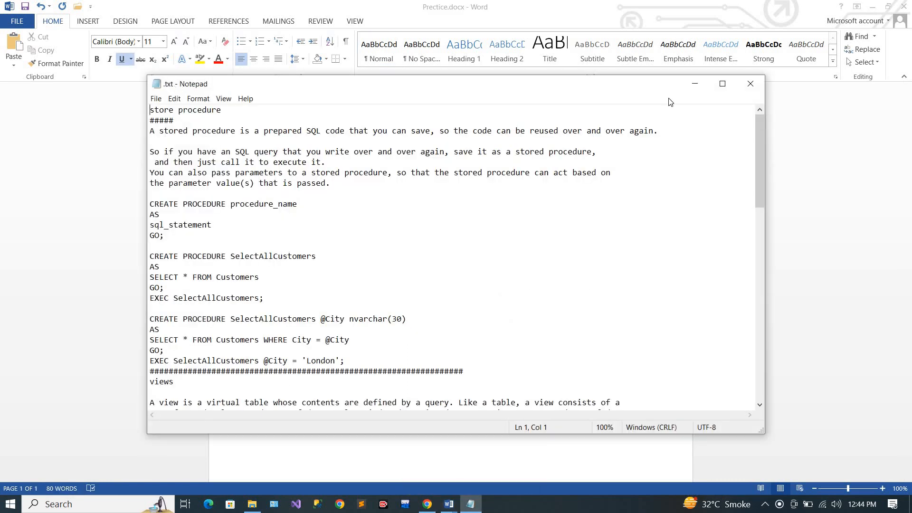
left_click(750, 85)
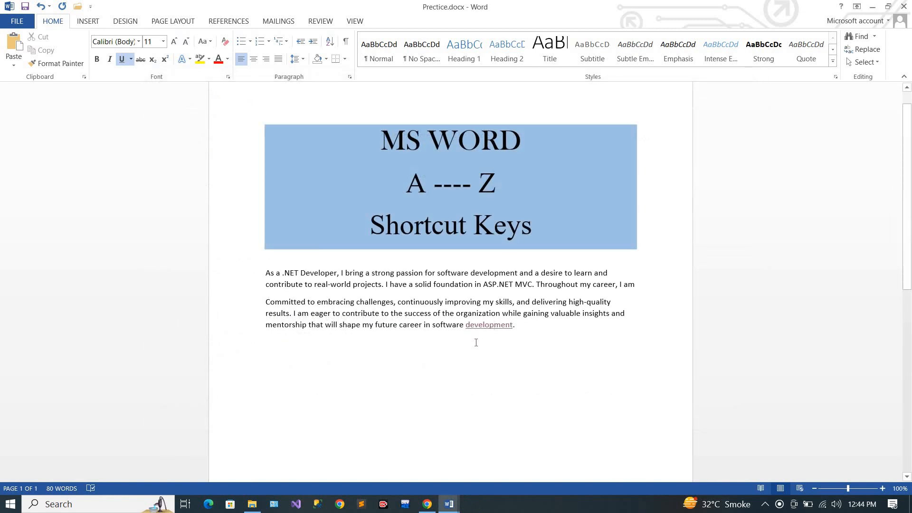
key("ctrl+z")
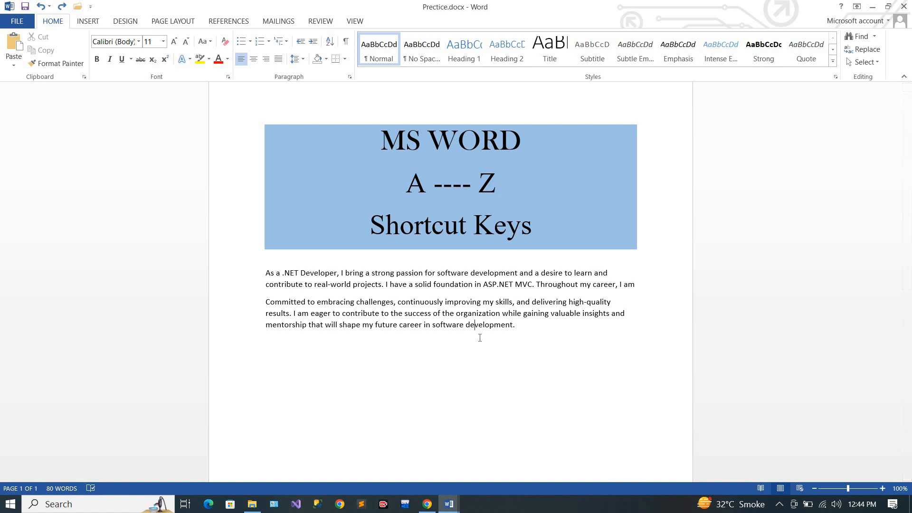
left_click(517, 326)
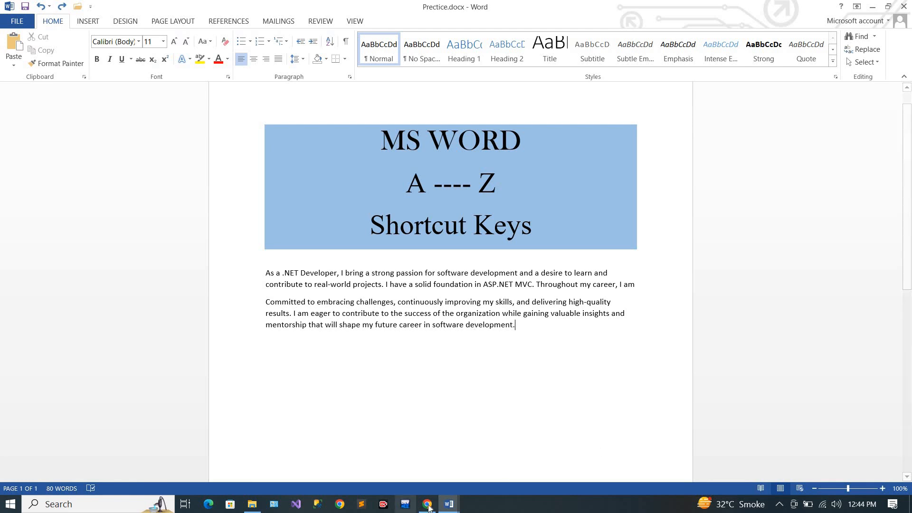
- Switch to SHortcut.docx and review the list entries from Ctrl+L to Ctrl+N
mouse_move(449, 503)
left_click(487, 455)
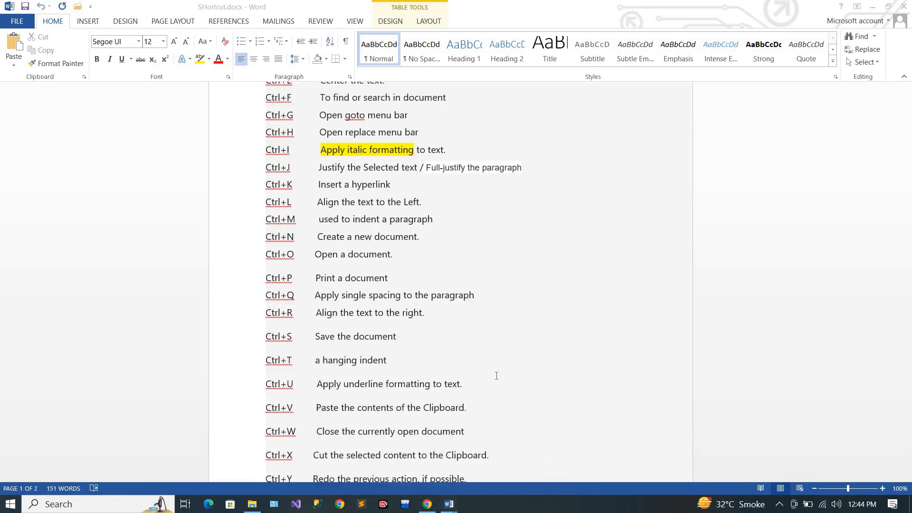
scroll(512, 283, "down", 1)
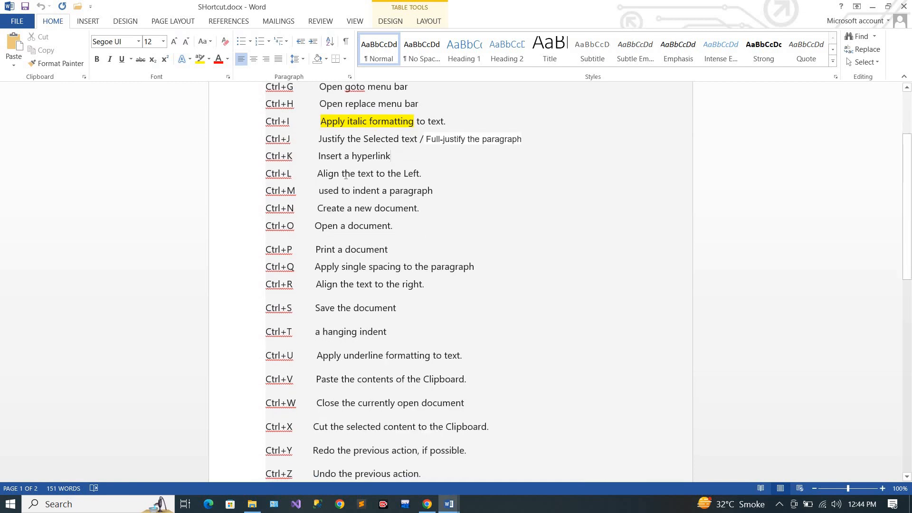
left_click_drag(317, 174, 332, 207)
scroll(332, 207, "down", 1)
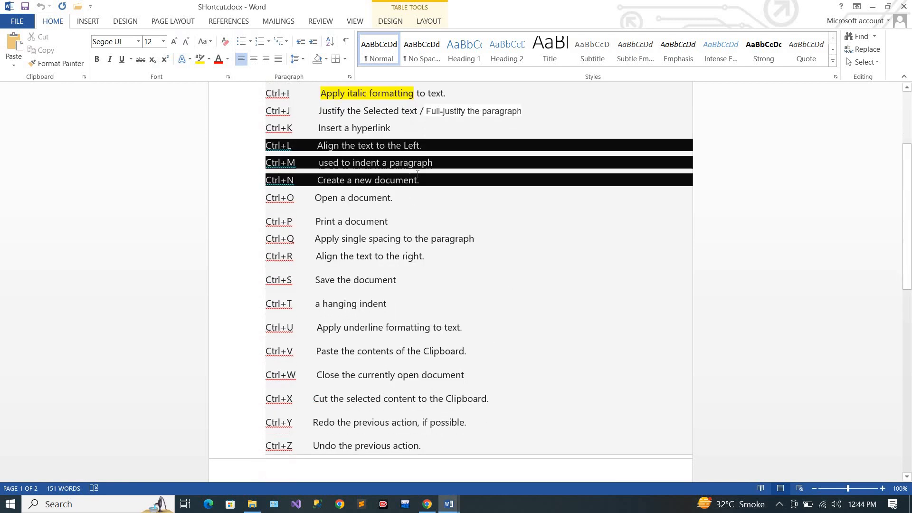
left_click(402, 238)
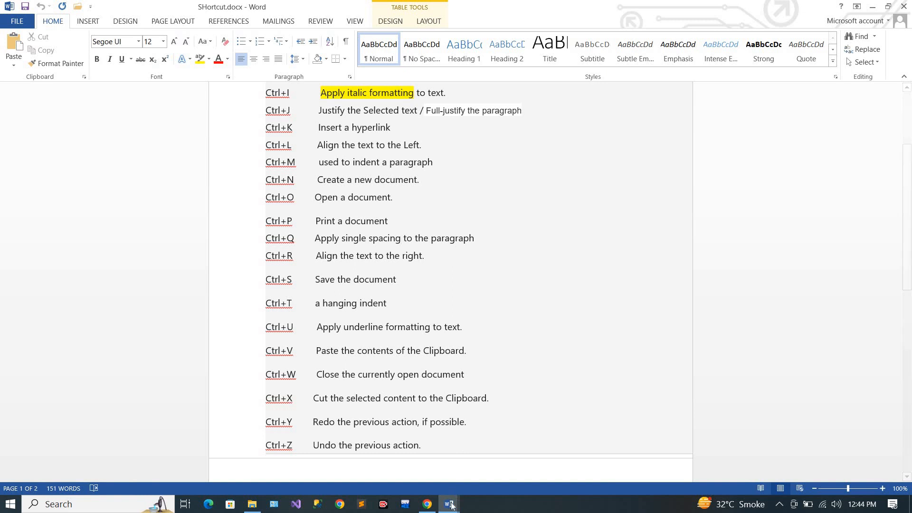
- Return to Prectice.docx and right-align both body paragraphs below the blue title block
mouse_move(449, 504)
left_click(392, 455)
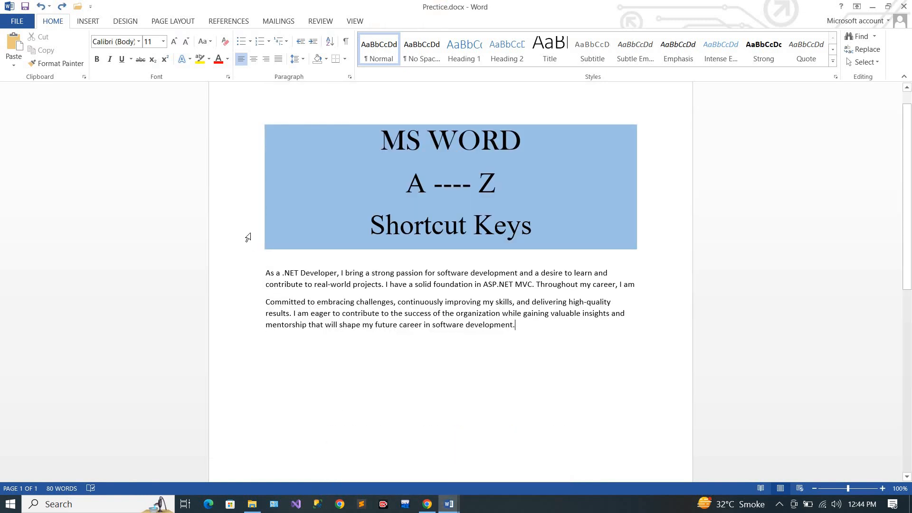
left_click_drag(265, 273, 517, 332)
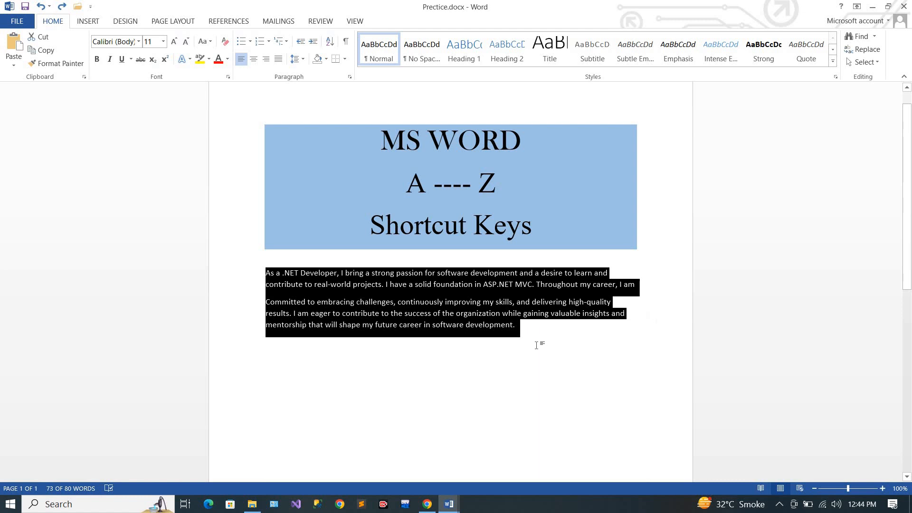
key("ctrl+r")
left_click(674, 334)
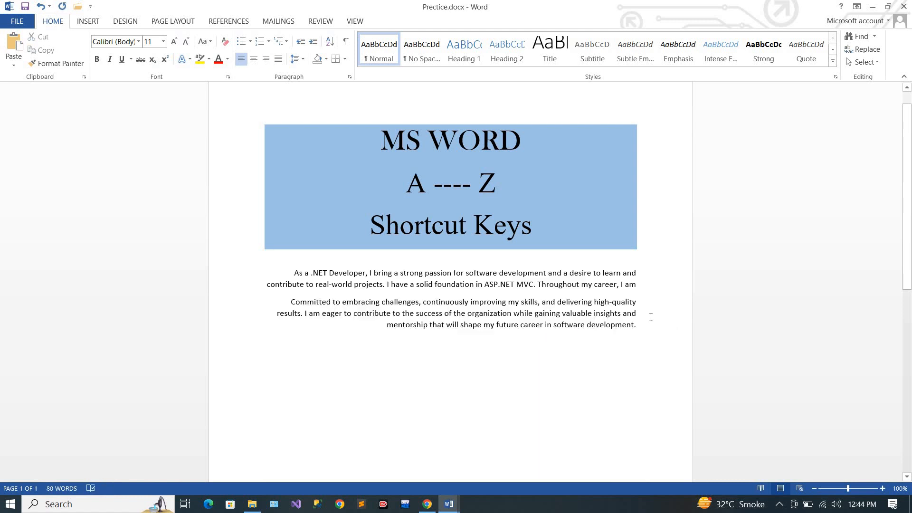
- Select both body paragraphs again, align them to the left margin, and clear the selection
key("shift+Up")
key("shift+Up")
key("shift+Up")
key("shift+Up")
key("shift+Up")
key("shift+Up")
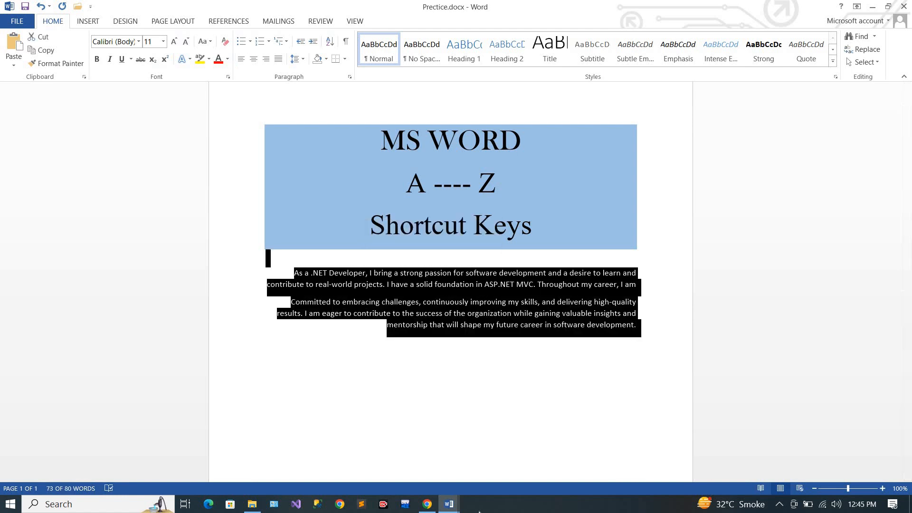
key("ctrl+l")
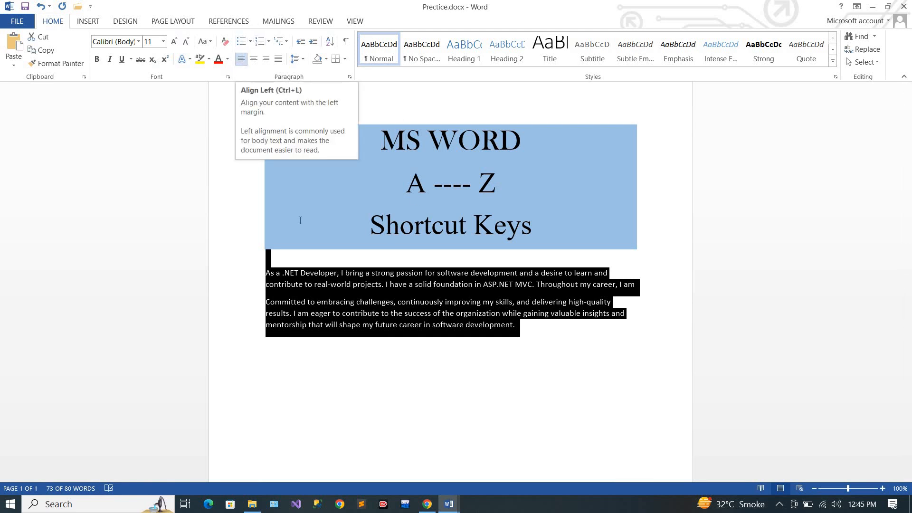
left_click(338, 342)
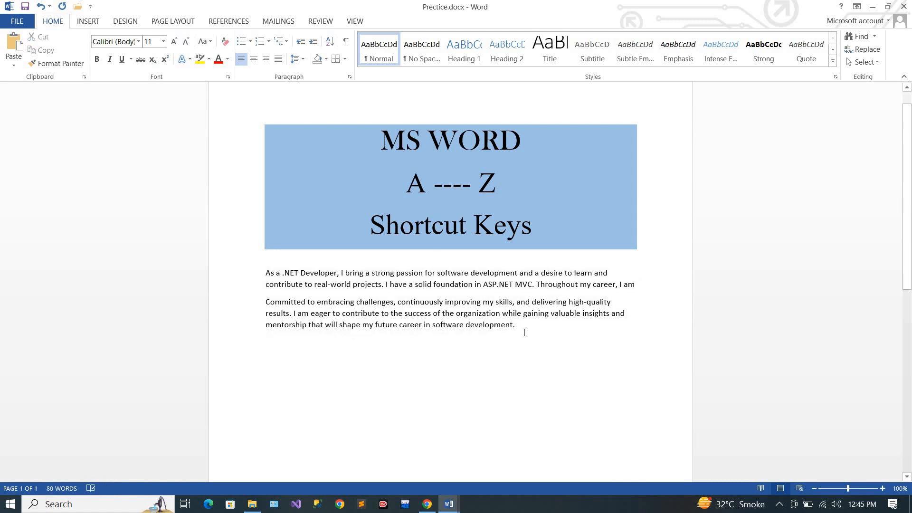
- Check the Ctrl+M paragraph indent entry in SHortcut.docx
mouse_move(442, 508)
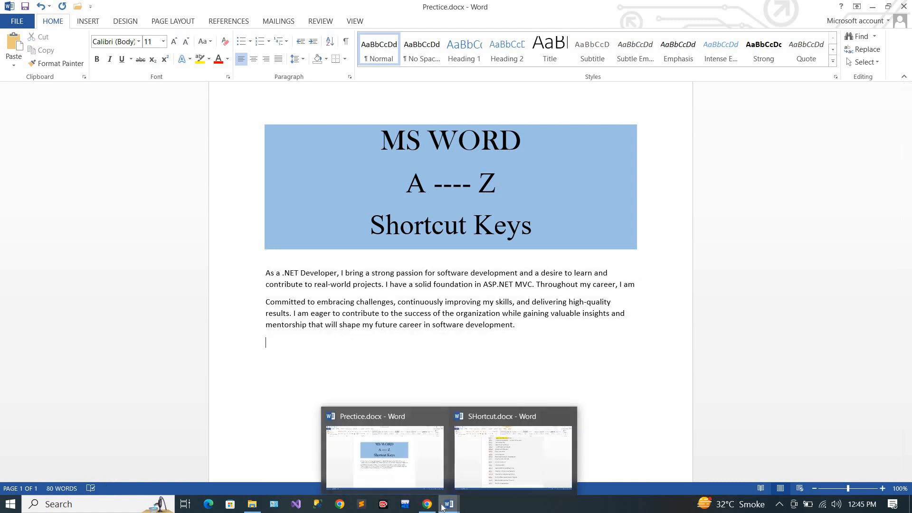
left_click(485, 462)
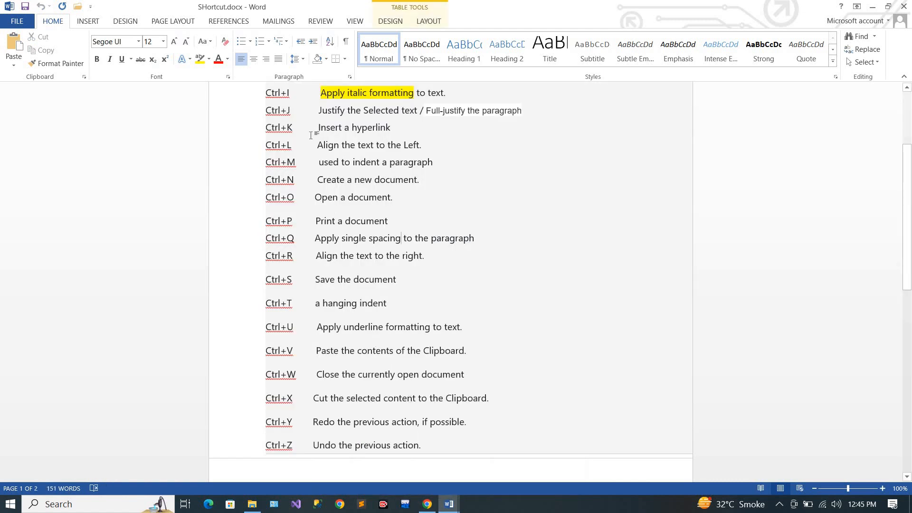
left_click_drag(319, 163, 433, 163)
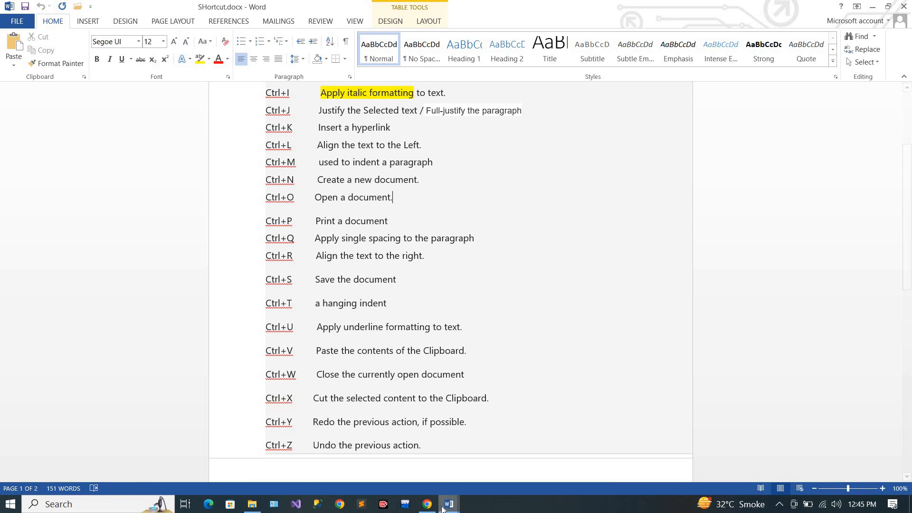
- In Prectice.docx, increase the left indent of both body paragraphs by six levels
mouse_move(446, 499)
left_click(410, 464)
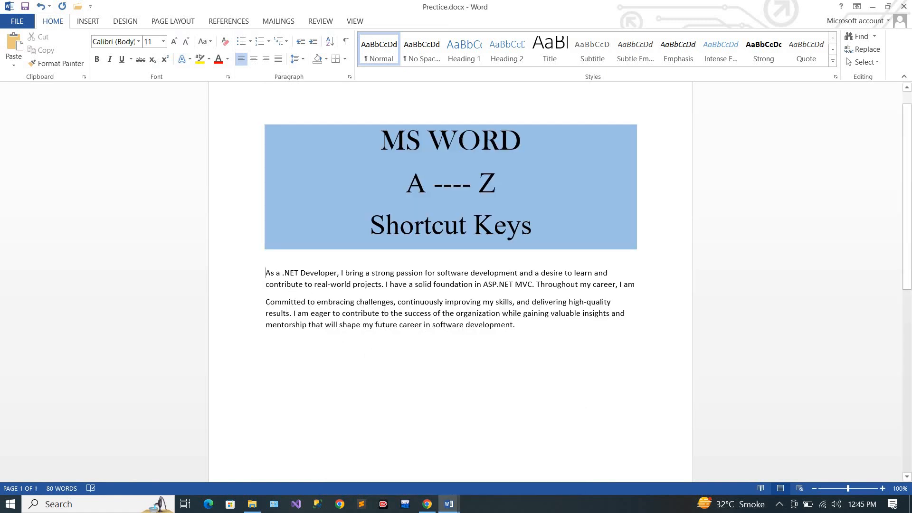
left_click_drag(384, 308, 592, 425)
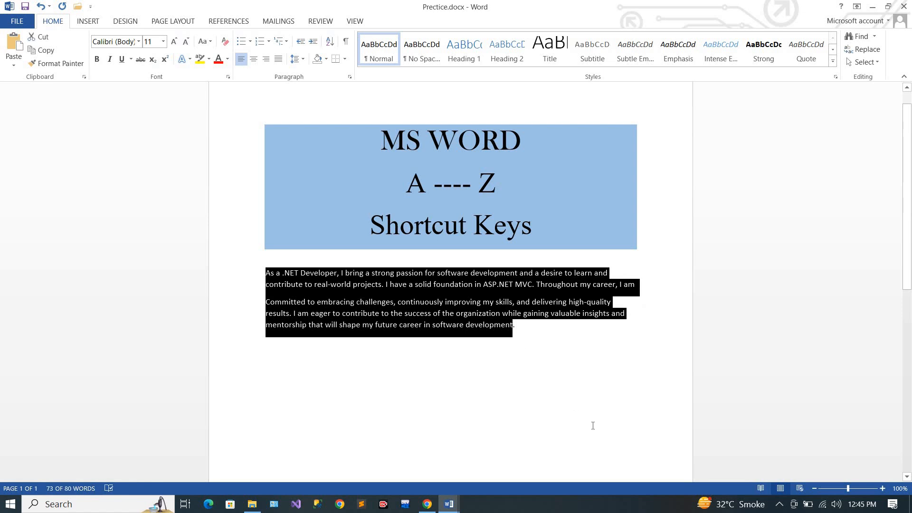
key("ctrl+m")
key("ctrl+m")
key("ctrl+m")
key("ctrl+m")
key("ctrl+m")
key("ctrl+m")
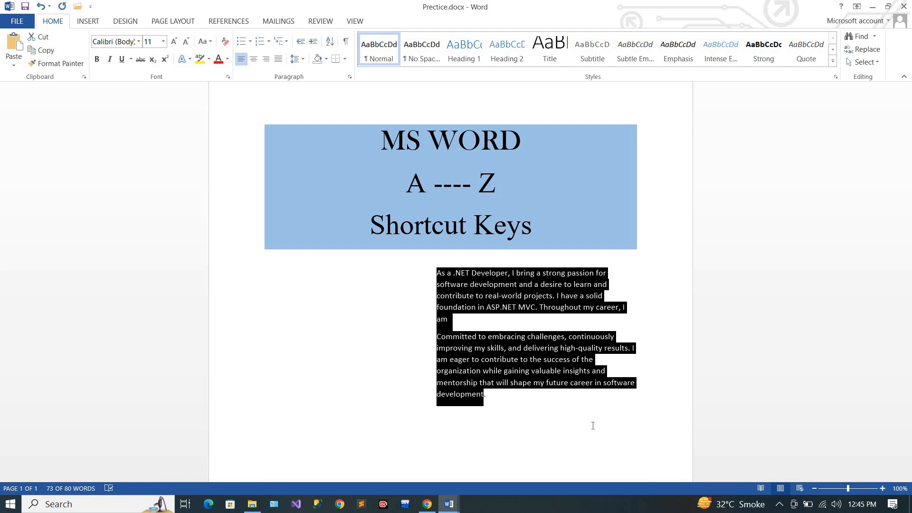
- Undo all six indent increases on the two body paragraphs and deselect the text
key("ctrl+z")
key("ctrl+z")
key("ctrl+z")
key("ctrl+z")
key("ctrl+z")
key("ctrl+z")
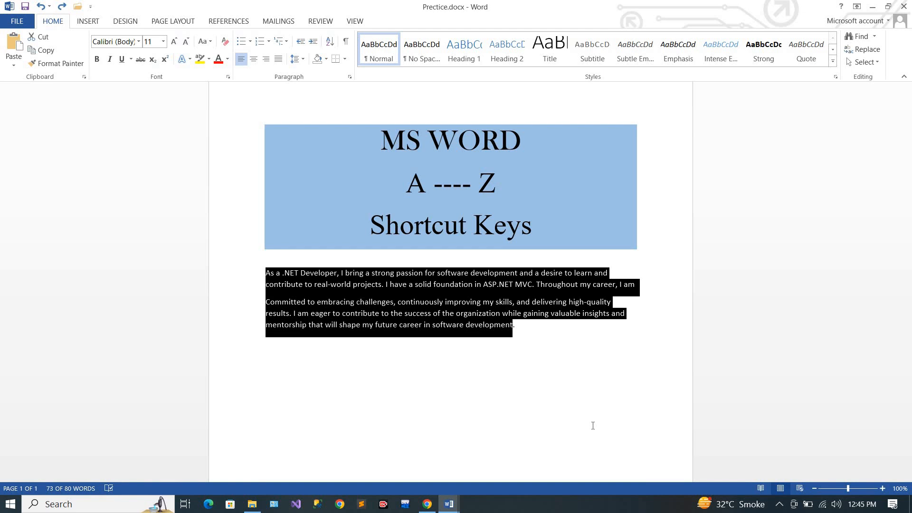
left_click(612, 313)
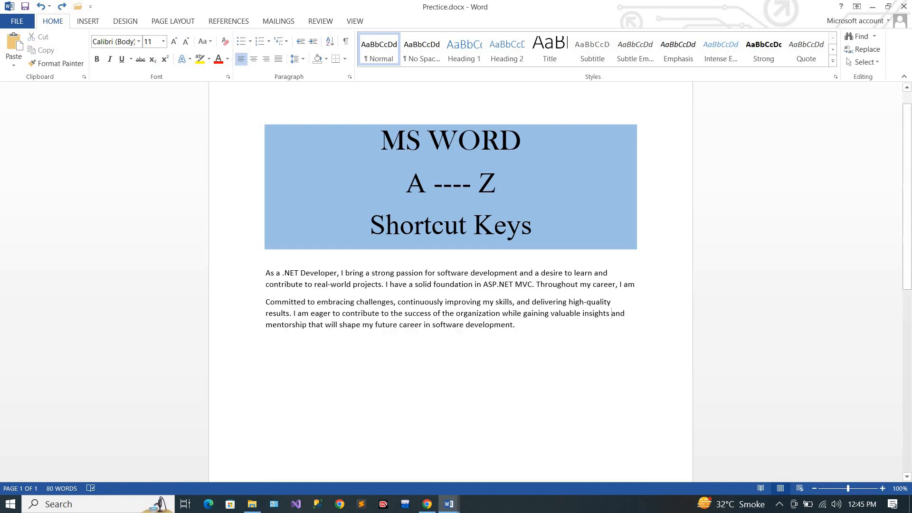
- Check the Ctrl+N entry in SHortcut.docx and return to Prectice.docx
mouse_move(453, 507)
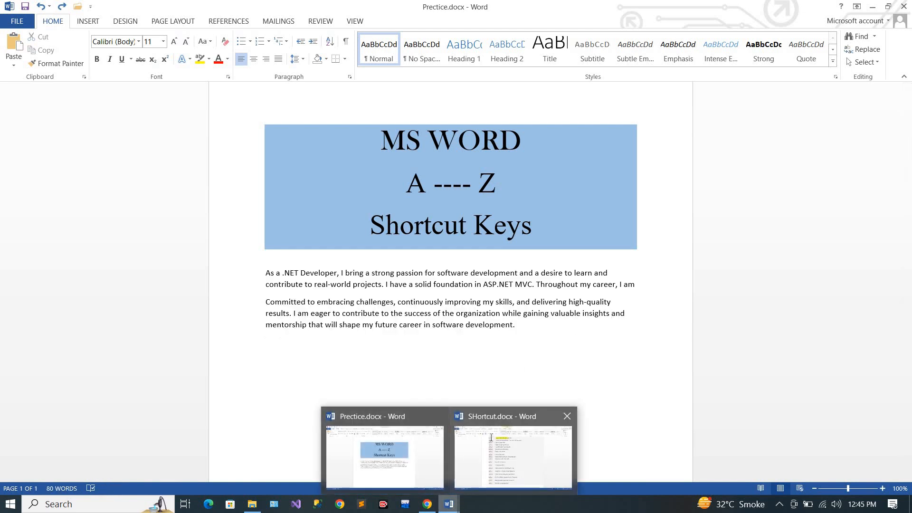
left_click(516, 456)
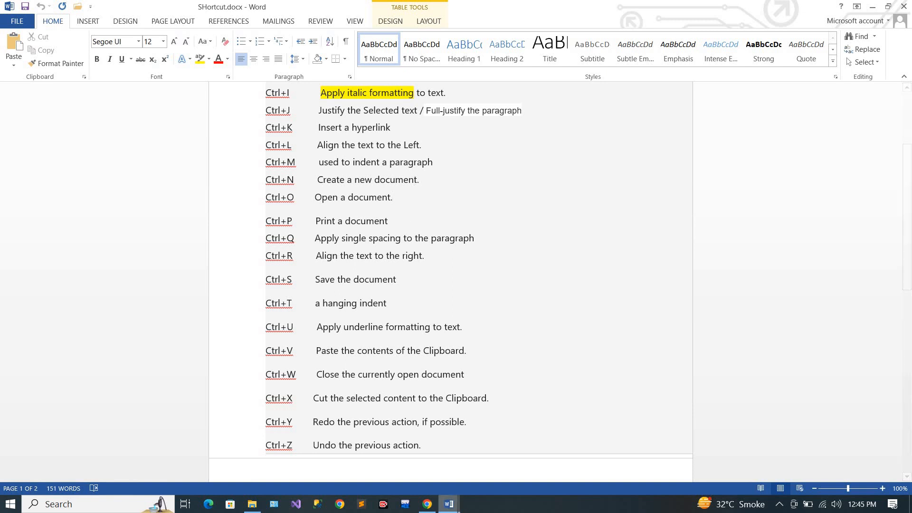
mouse_move(458, 503)
left_click(403, 472)
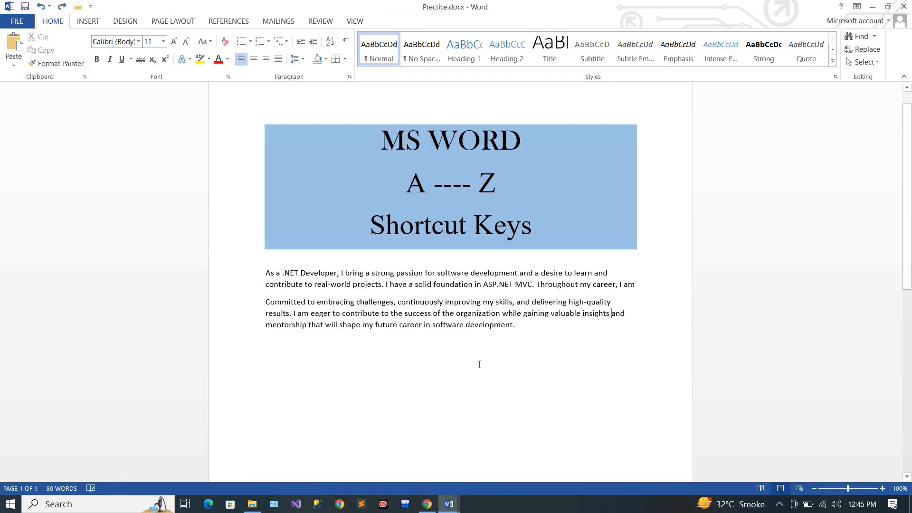
- Create a new blank document, maximize its window, and close it again
key("ctrl+n")
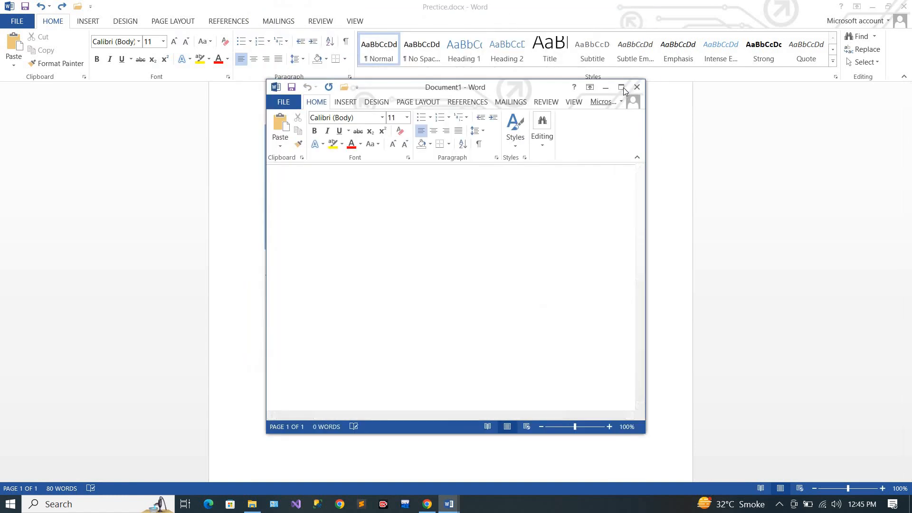
left_click(622, 88)
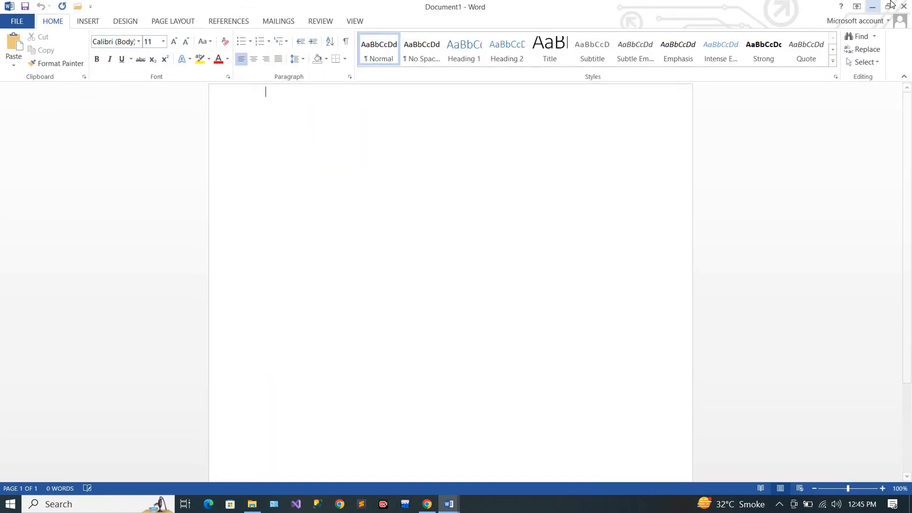
left_click(905, 6)
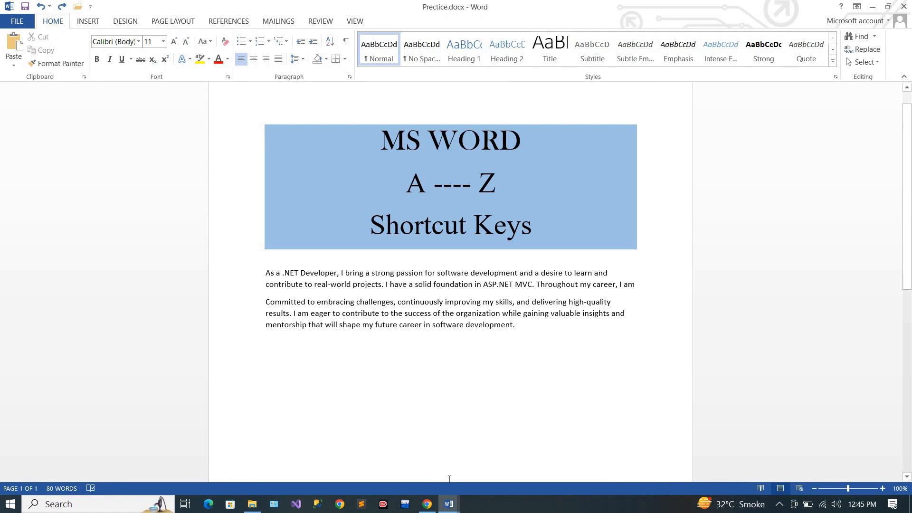
- Switch to SHortcut.docx and examine the Ctrl+O entry about opening a document
left_click(451, 505)
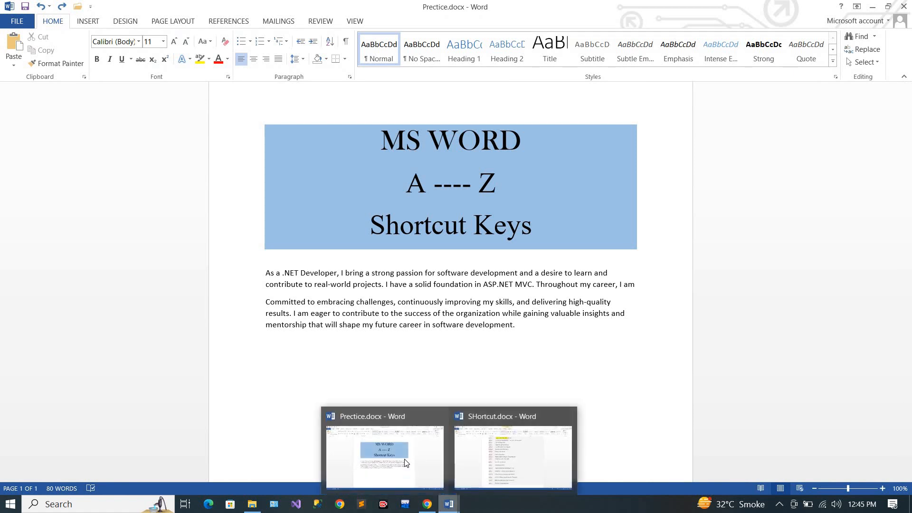
left_click(407, 461)
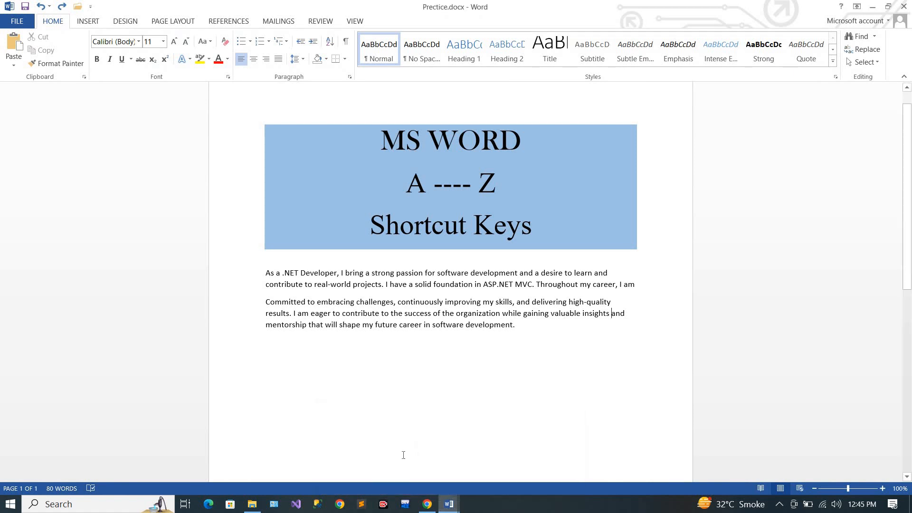
left_click(449, 504)
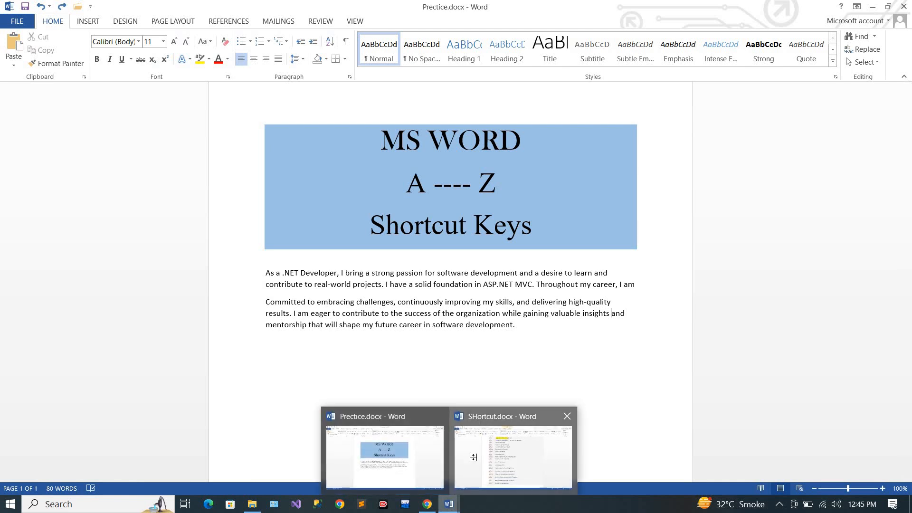
left_click(514, 452)
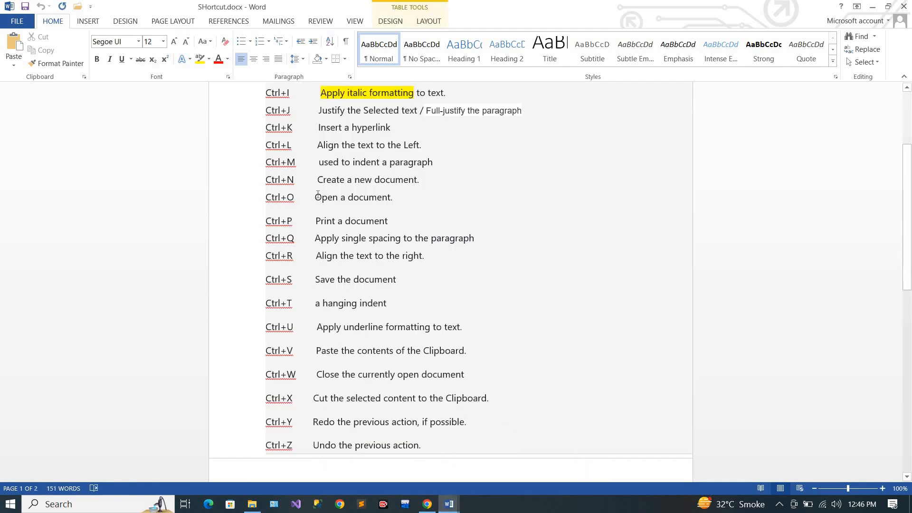
triple_click(354, 199)
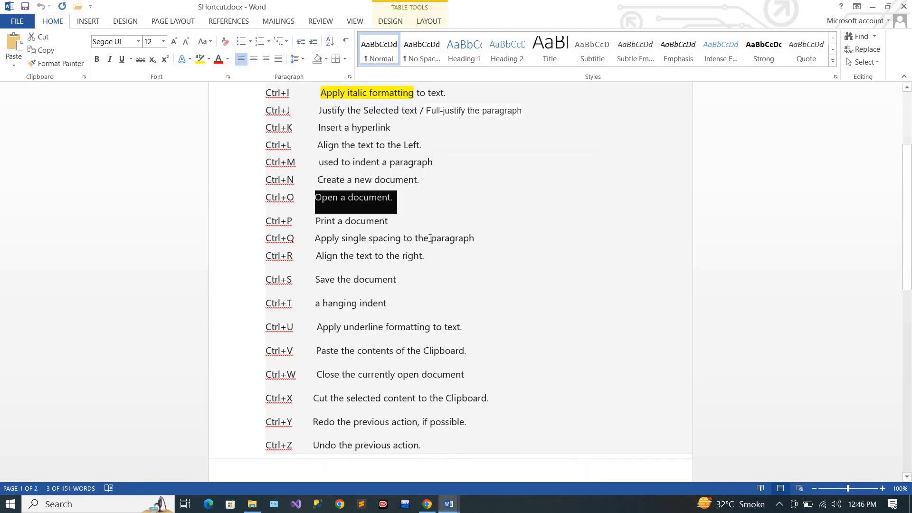
key("Right")
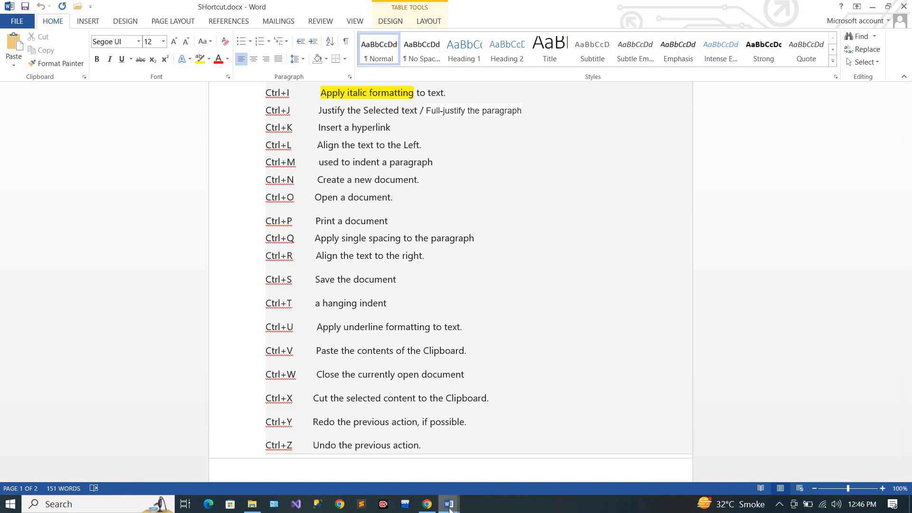
- Back in Prectice.docx, view the Open page's recent documents and leave it without opening a file
mouse_move(449, 506)
left_click(418, 471)
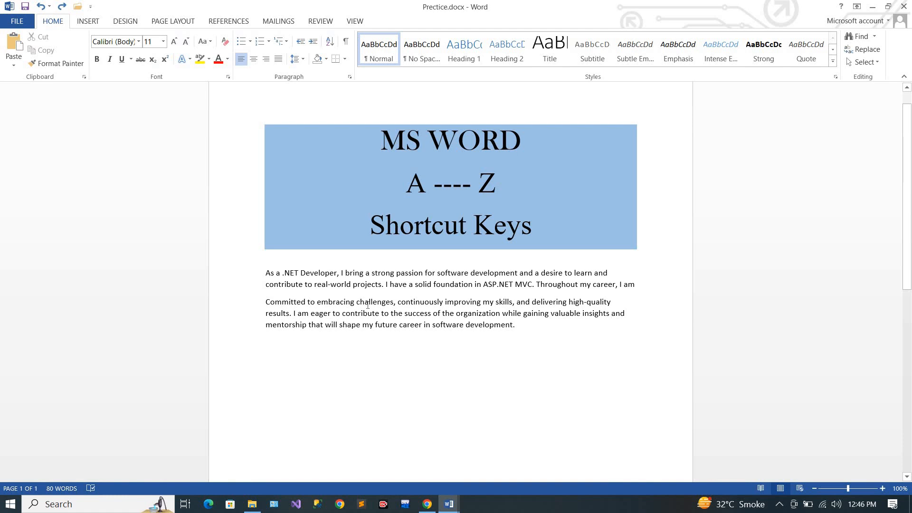
key("ctrl+o")
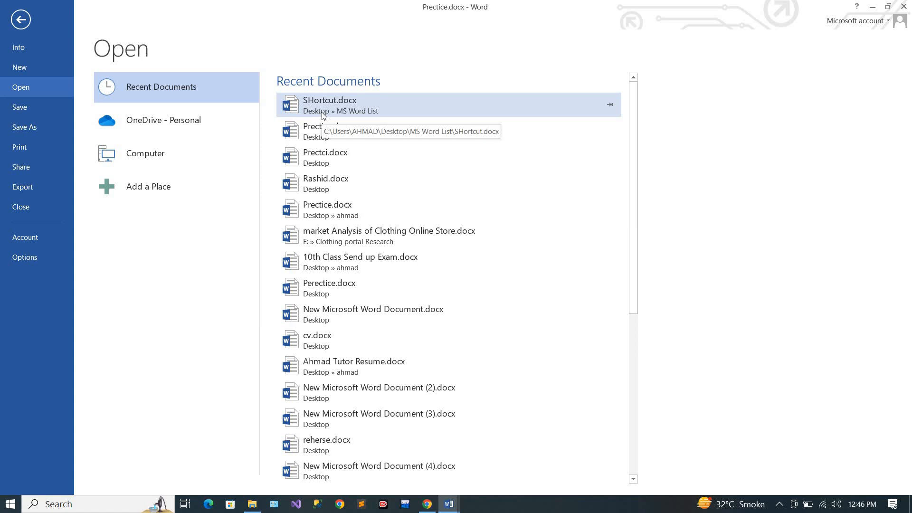
left_click(21, 20)
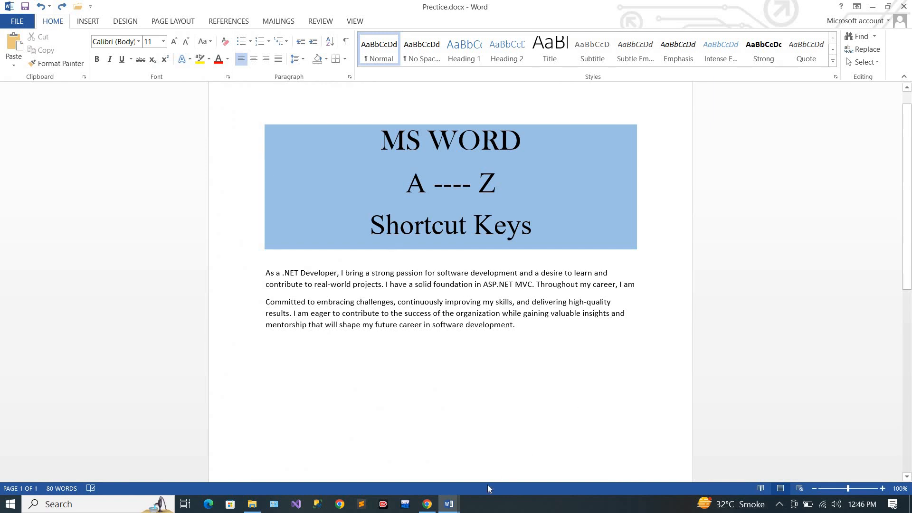
- Switch to SHortcut.docx and examine the Ctrl+P entry about printing a document
mouse_move(449, 504)
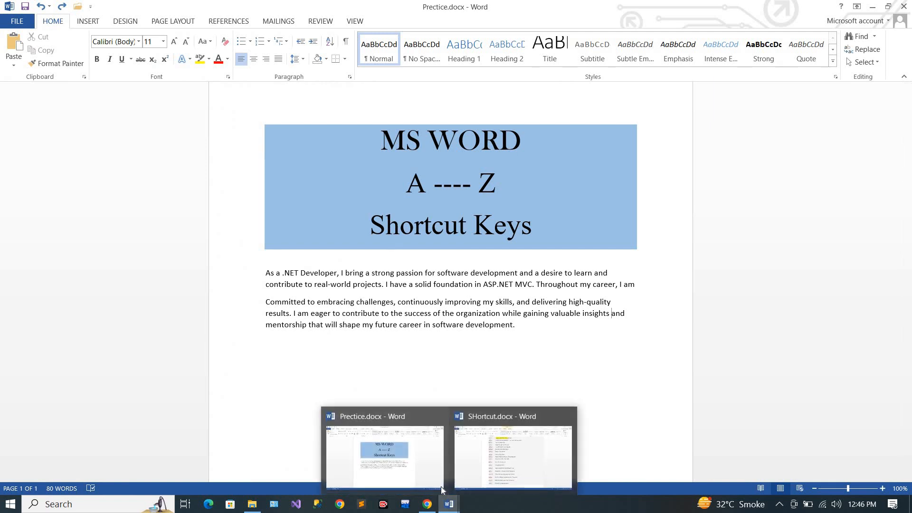
left_click(511, 456)
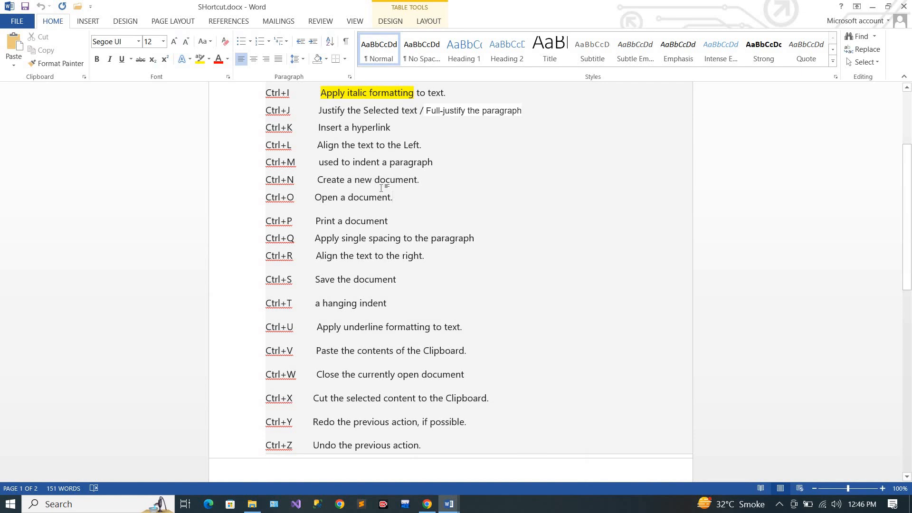
left_click_drag(305, 220, 338, 224)
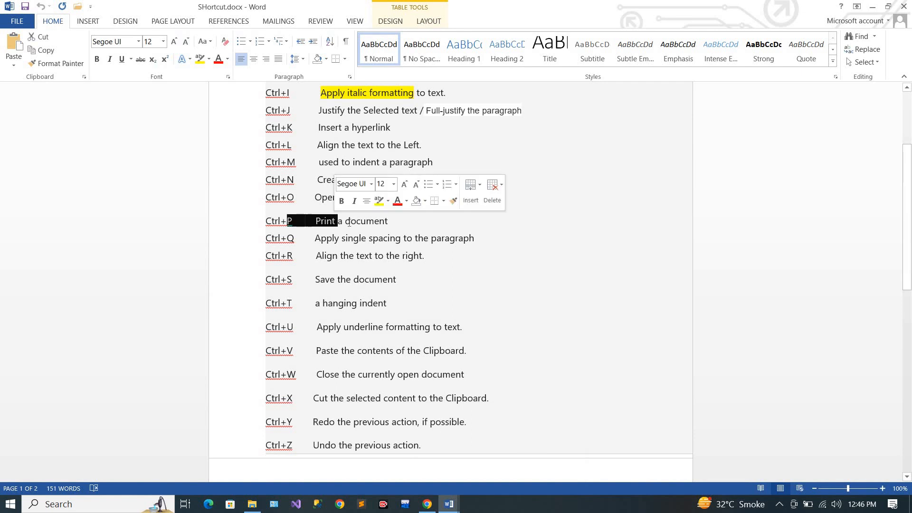
left_click(387, 228)
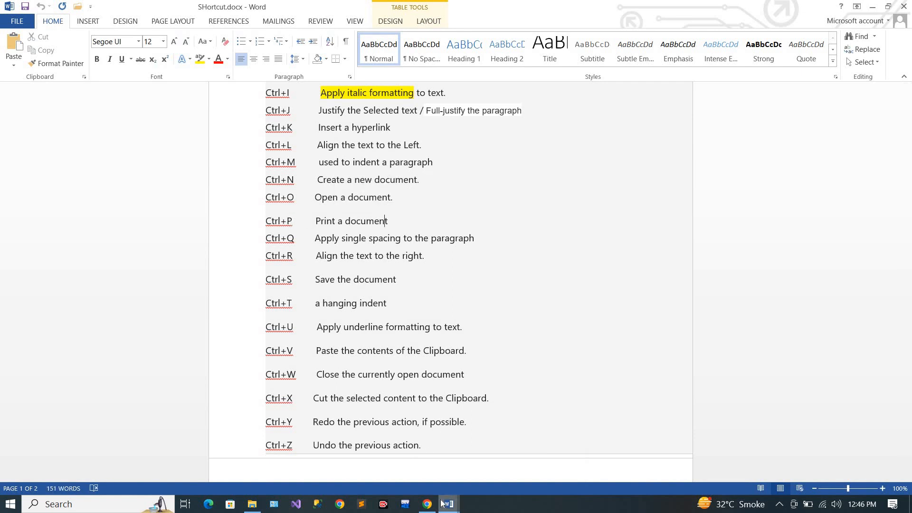
- Return to Prectice.docx, view its print settings and preview, and leave without printing
left_click(403, 449)
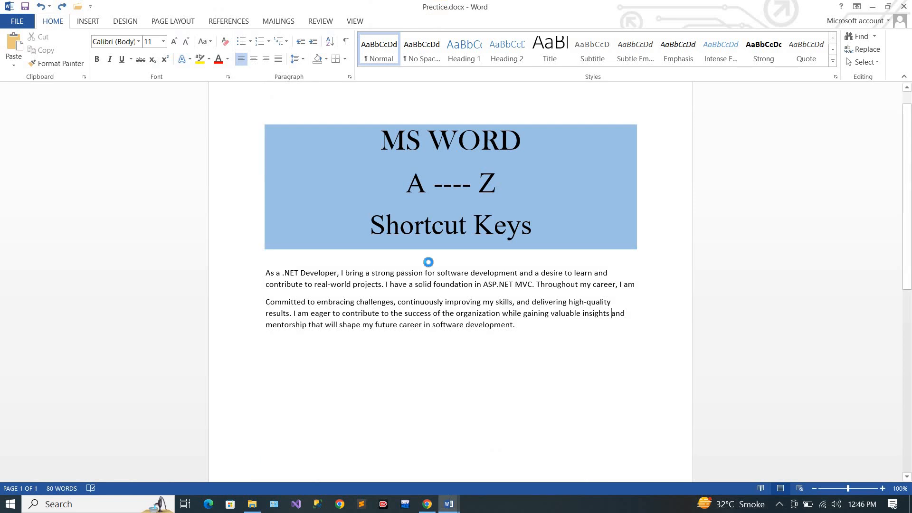
key("ctrl+p")
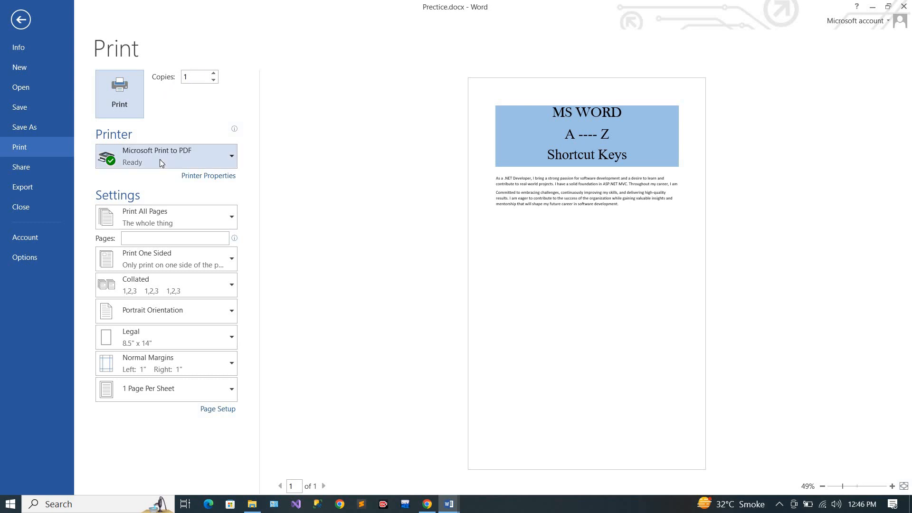
left_click(21, 19)
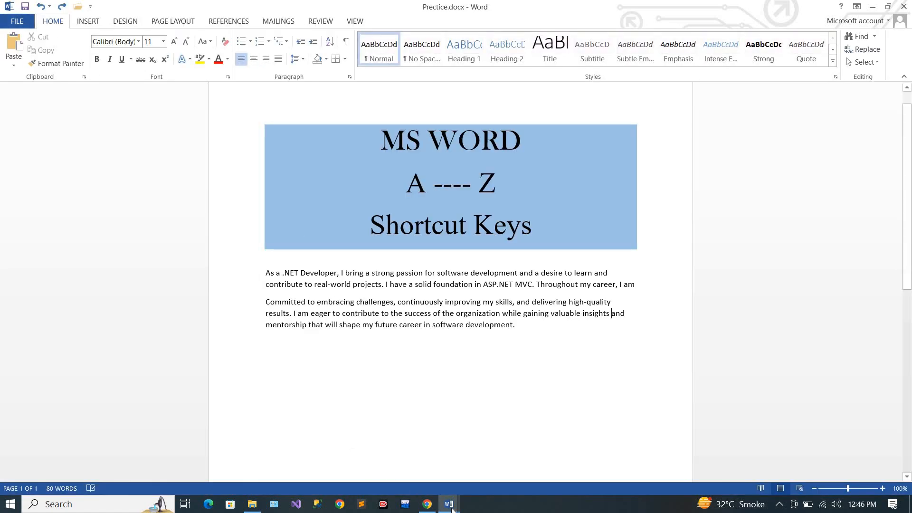
- Switch to SHortcut.docx and examine the Ctrl+Q and Ctrl+R entries on single spacing and right alignment
mouse_move(452, 509)
left_click(469, 472)
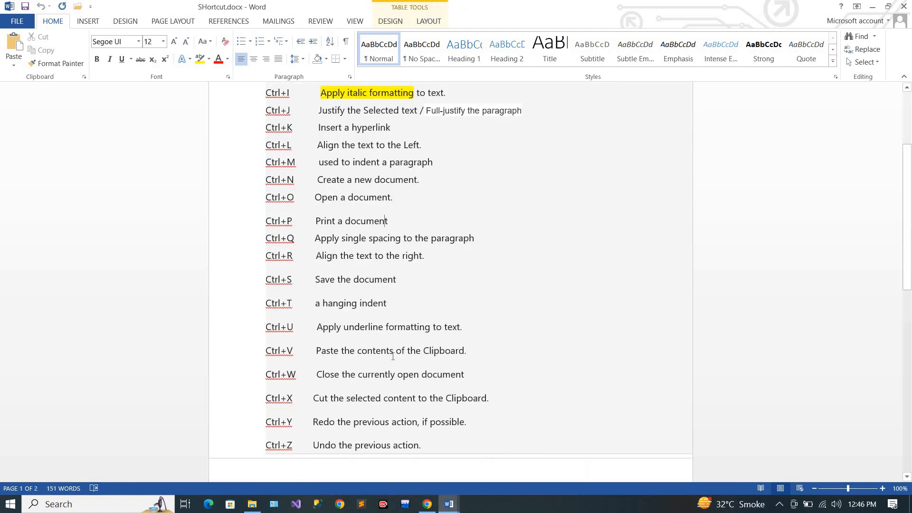
scroll(376, 344, "down", 3)
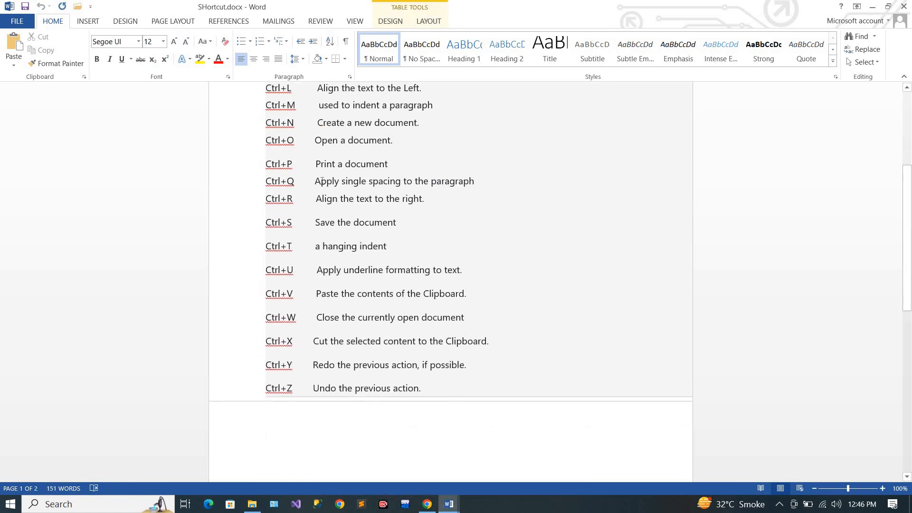
left_click_drag(384, 187, 445, 199)
left_click(386, 164)
- Back in Prectice.docx, align both body paragraphs under the heading to the right, and undo the alignment
mouse_move(449, 501)
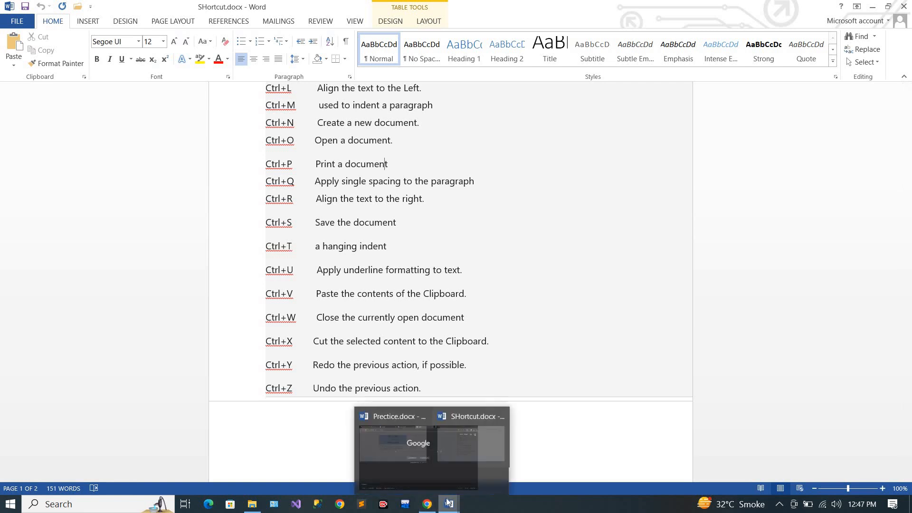
left_click(388, 475)
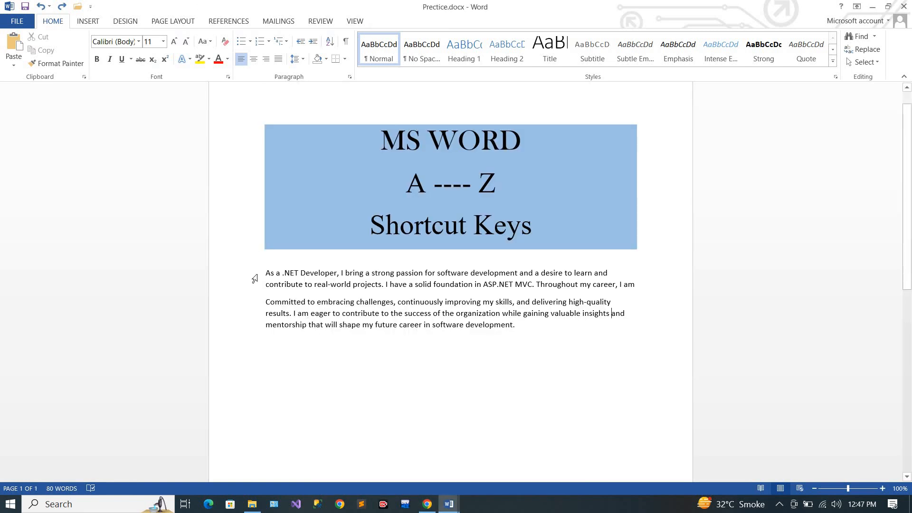
left_click_drag(266, 273, 536, 351)
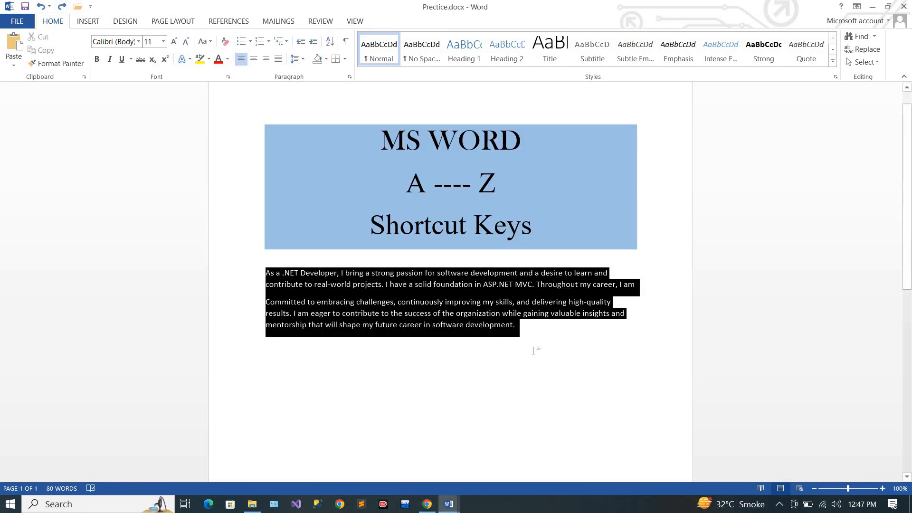
key("ctrl+r")
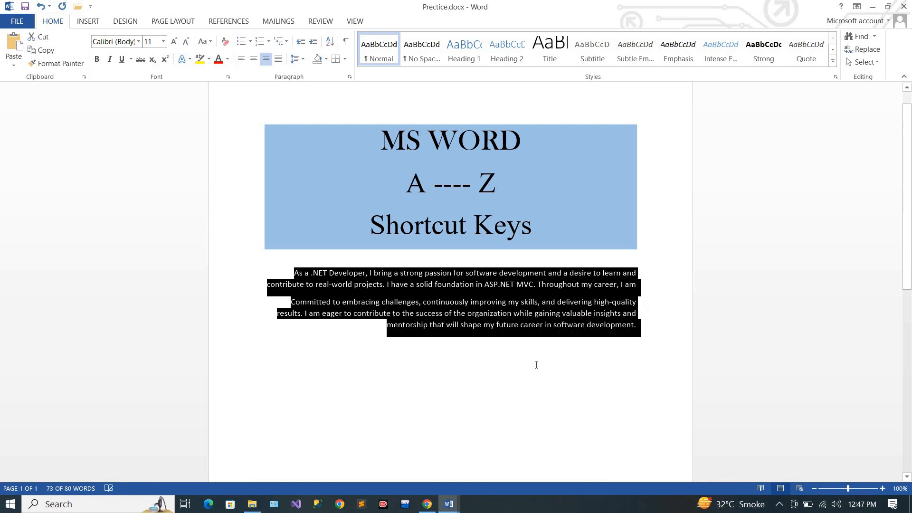
left_click(639, 292)
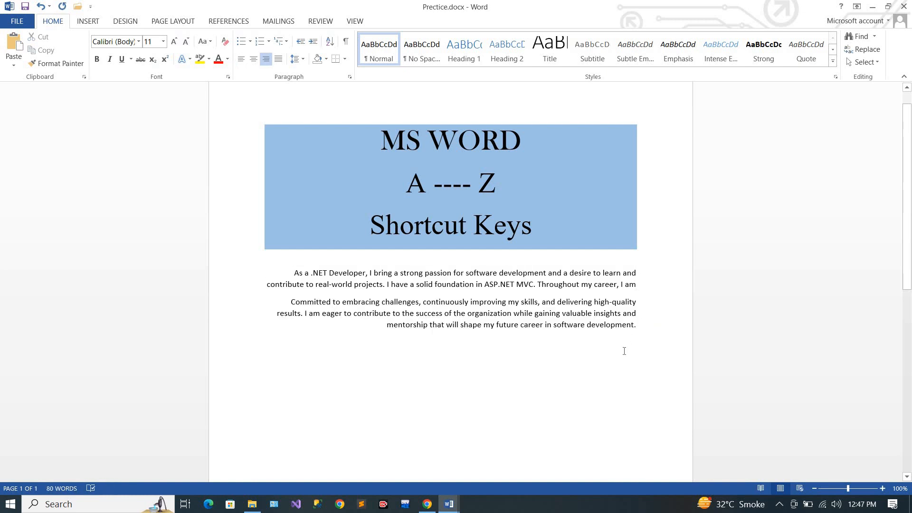
key("ctrl+a")
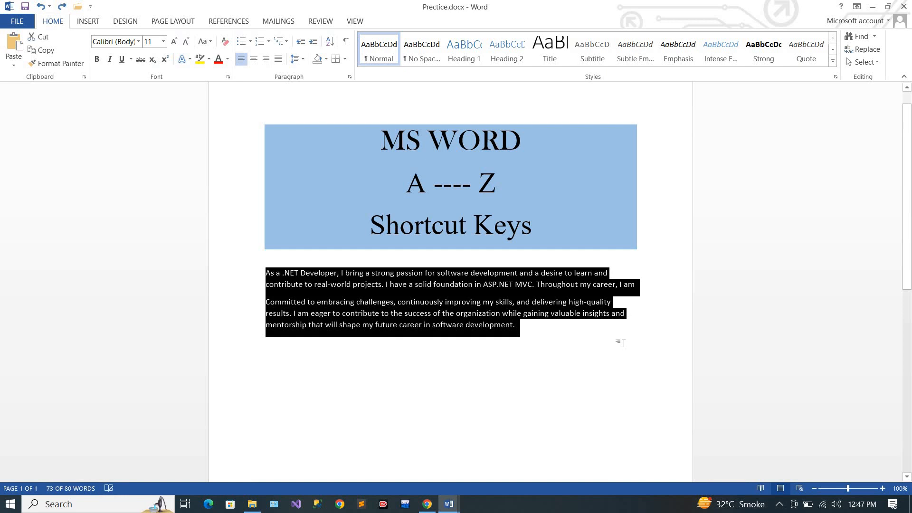
key("ctrl+z")
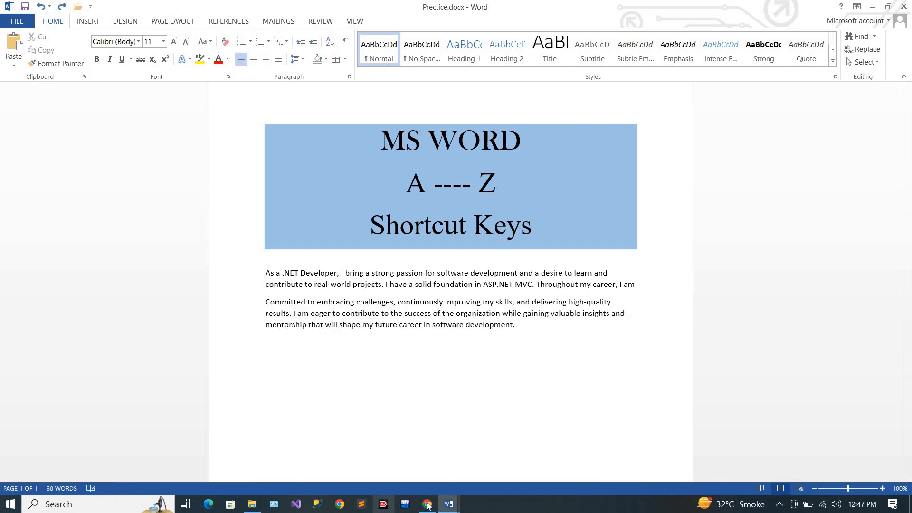
- Check the Ctrl+S entry about saving in SHortcut.docx and return to Prectice.docx
mouse_move(447, 497)
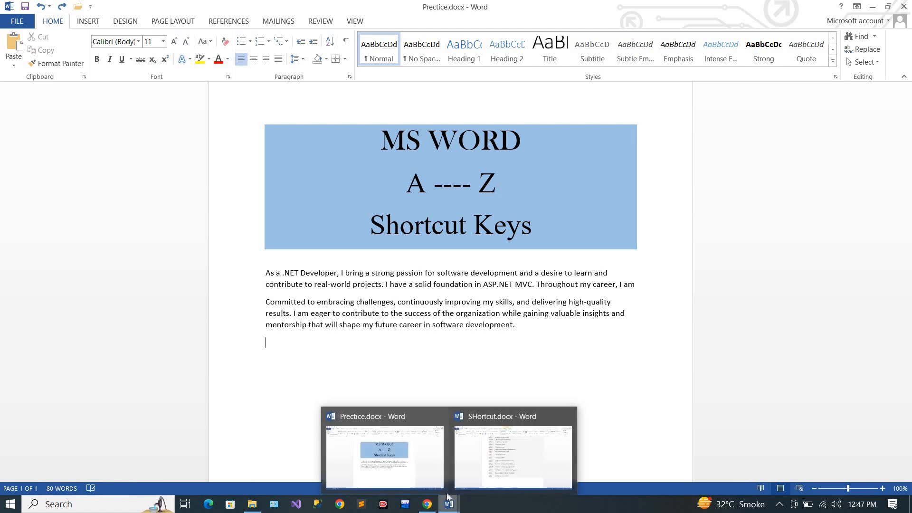
left_click(463, 456)
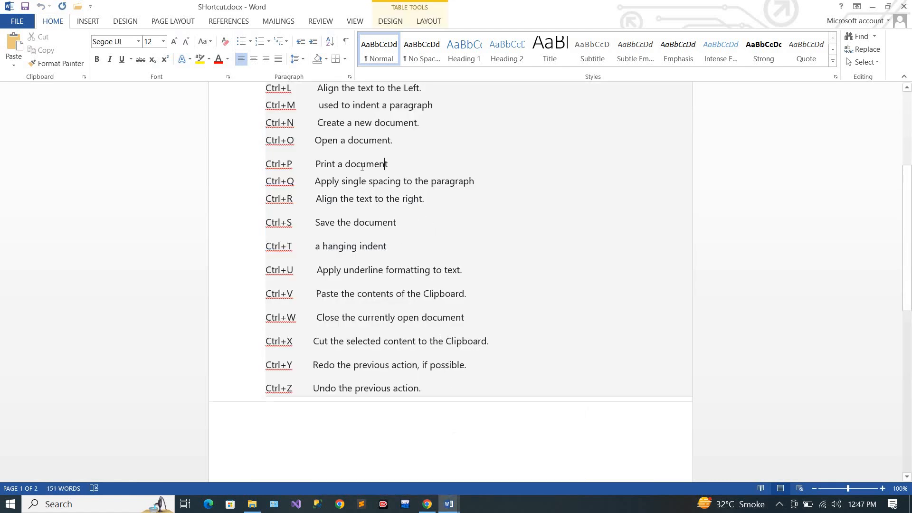
left_click(325, 222)
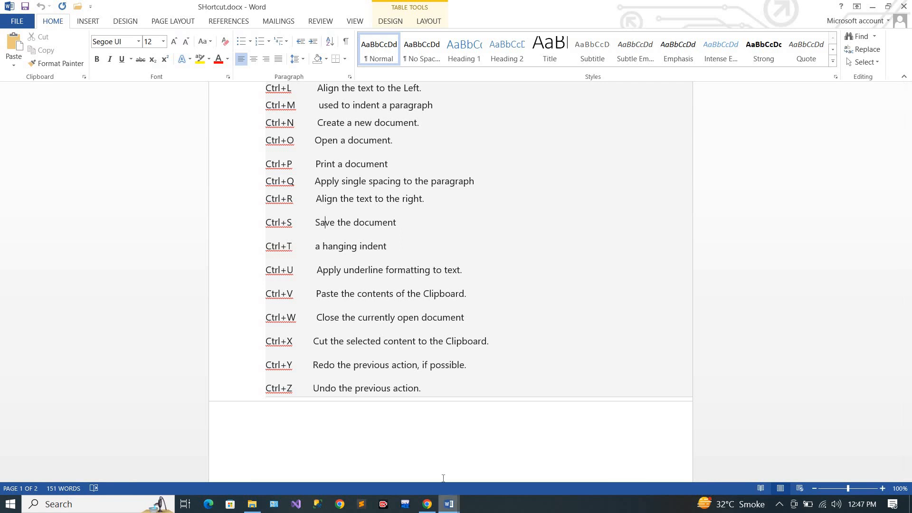
mouse_move(447, 504)
left_click(426, 478)
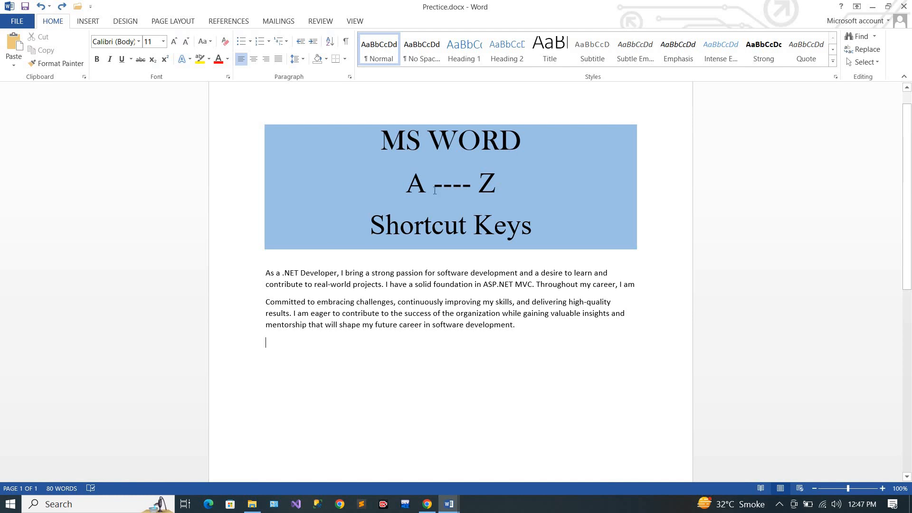
- Switch to SHortcut.docx and examine the Ctrl+T entry about a hanging indent
mouse_move(449, 504)
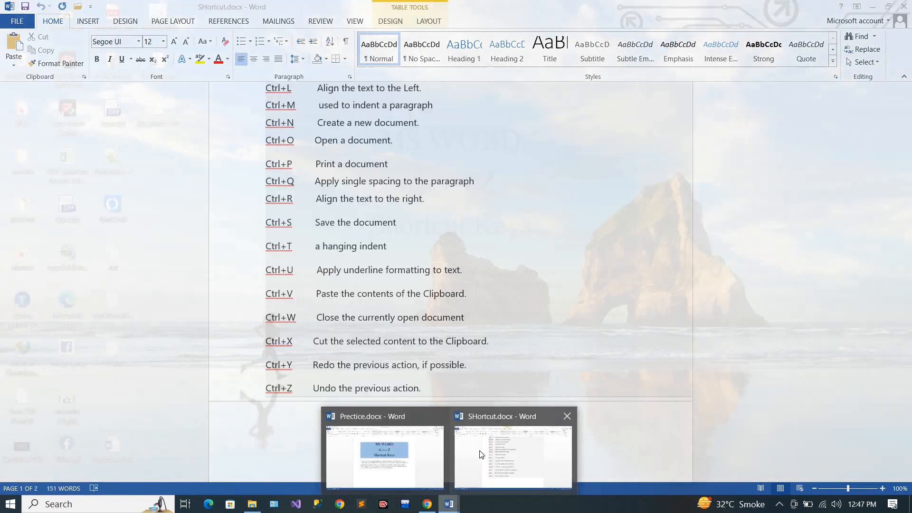
left_click(499, 456)
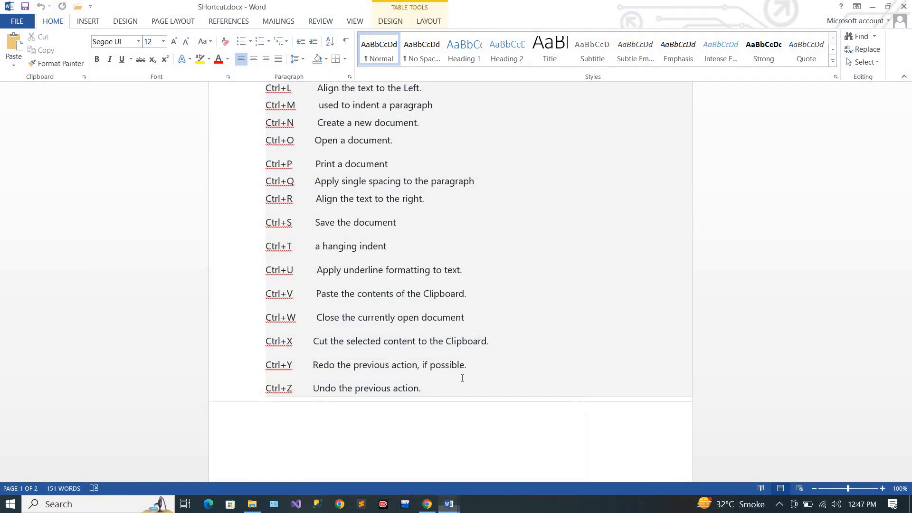
left_click_drag(316, 247, 387, 247)
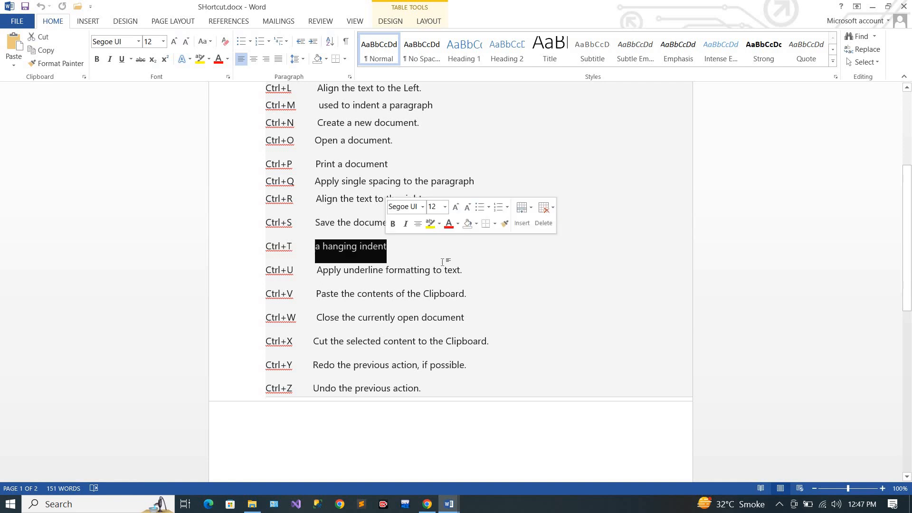
left_click(447, 262)
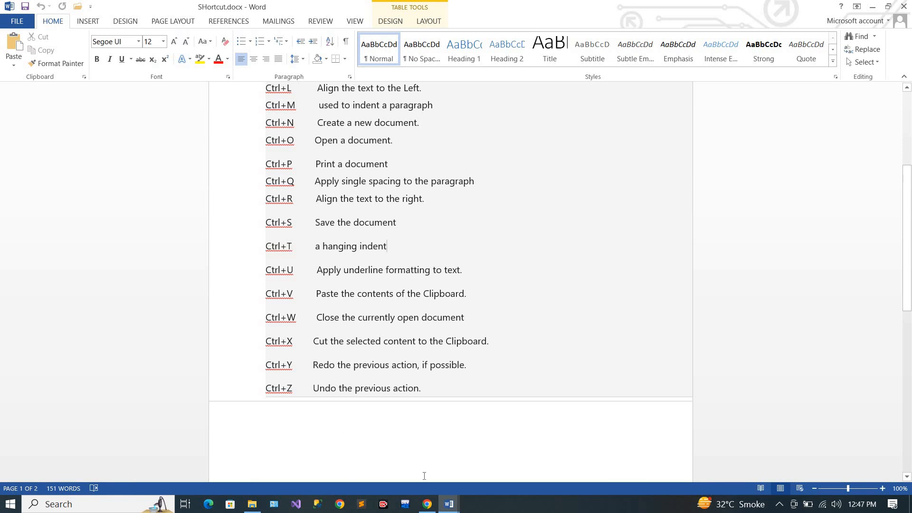
- In Prectice.docx, apply a hanging indent to the first body paragraph, starting "As a .NET Developer", and undo it
mouse_move(444, 506)
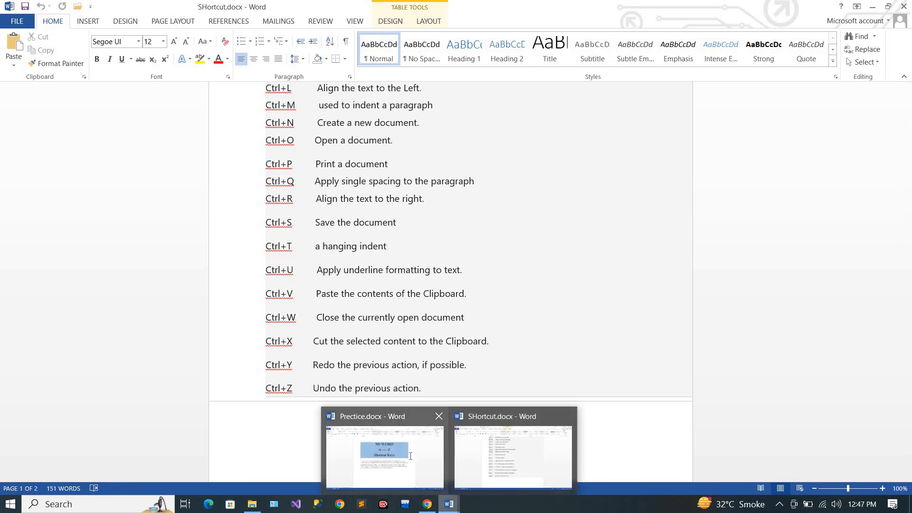
left_click(410, 456)
left_click_drag(265, 271, 644, 298)
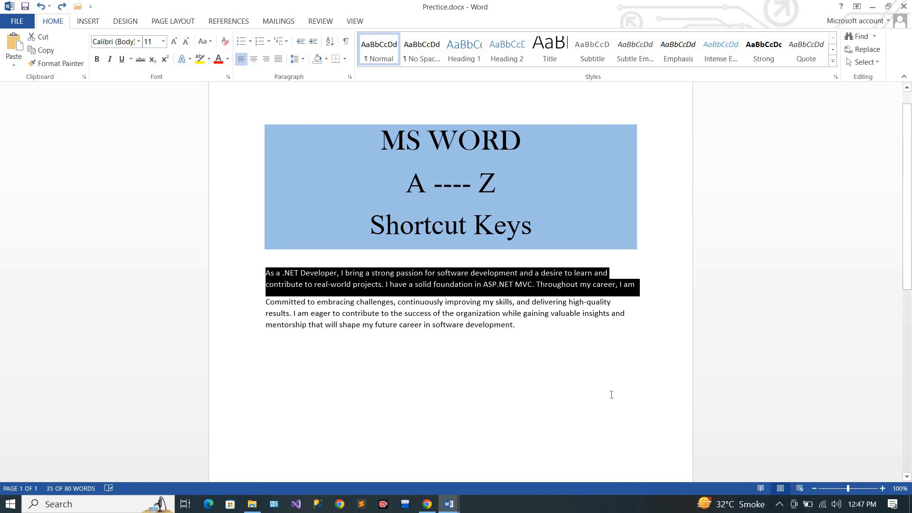
key("ctrl+t")
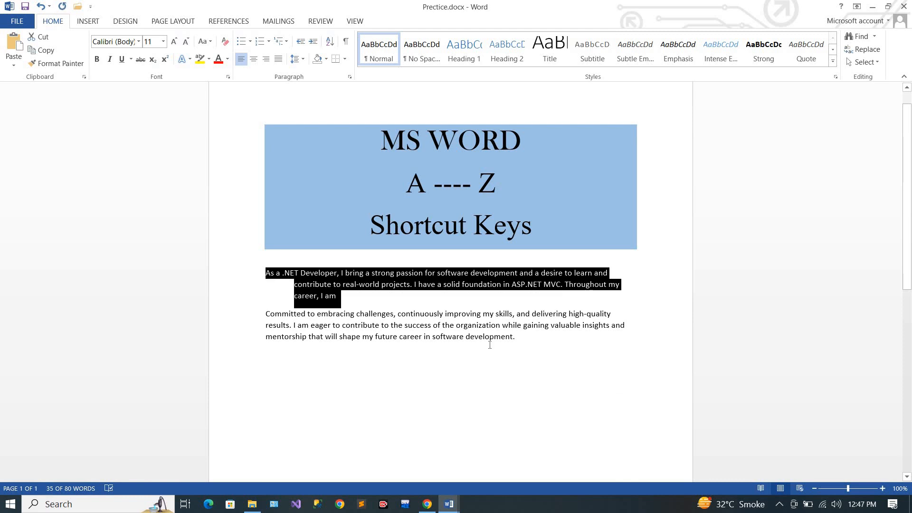
left_click(389, 284)
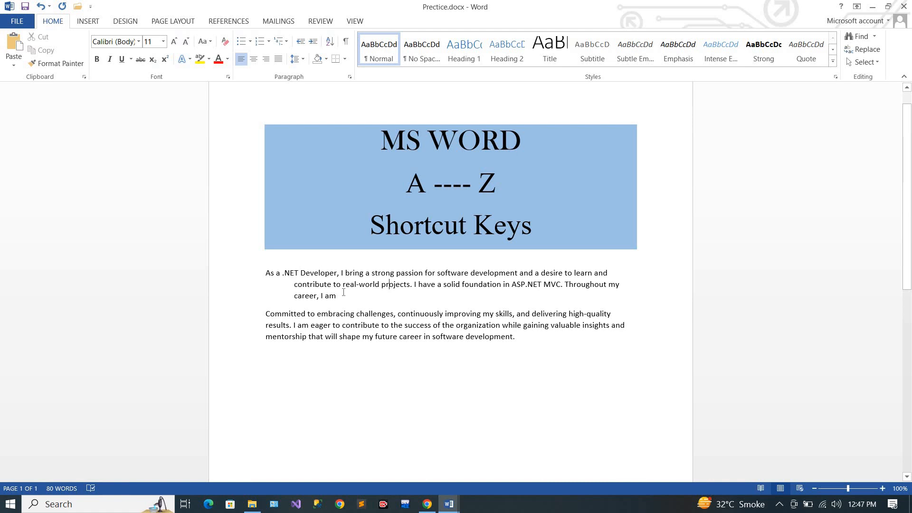
key("ctrl+z")
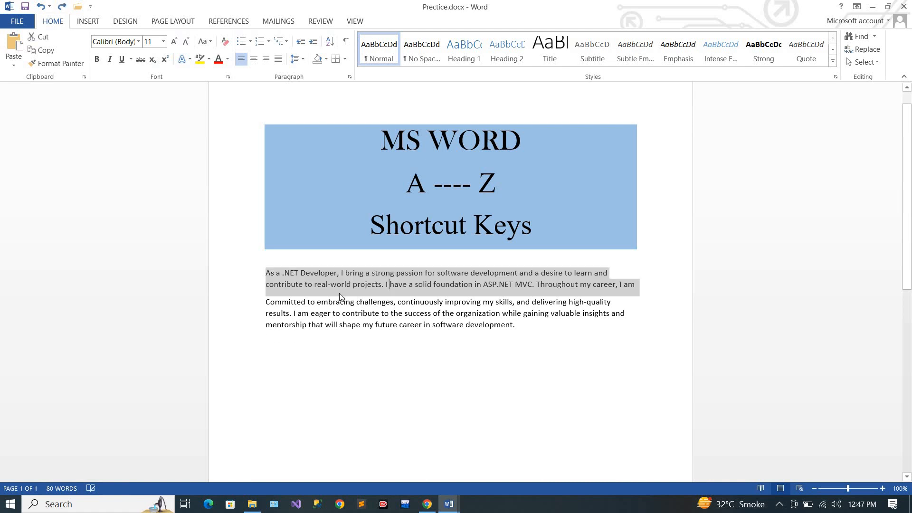
left_click(341, 296)
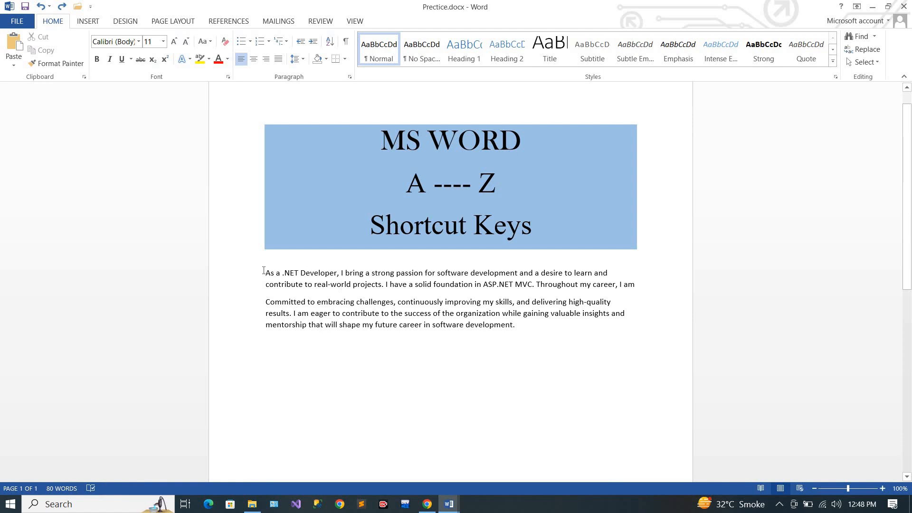
- Apply a hanging indent to both body paragraphs, undo it, and clear the selection
left_click_drag(265, 273, 513, 330)
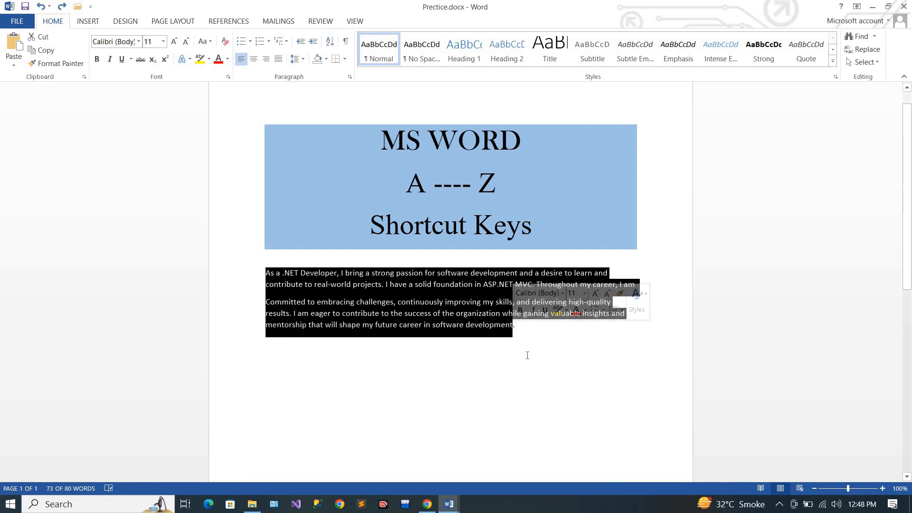
key("ctrl+t")
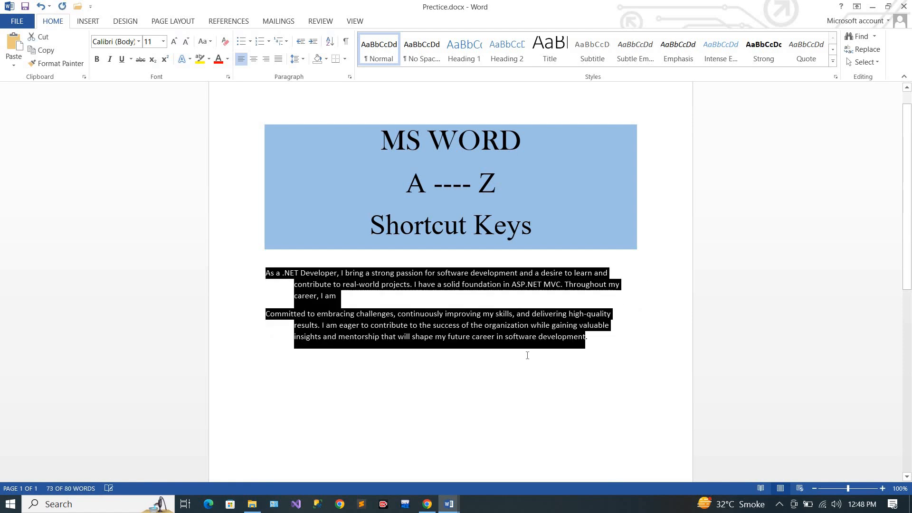
left_click(525, 357)
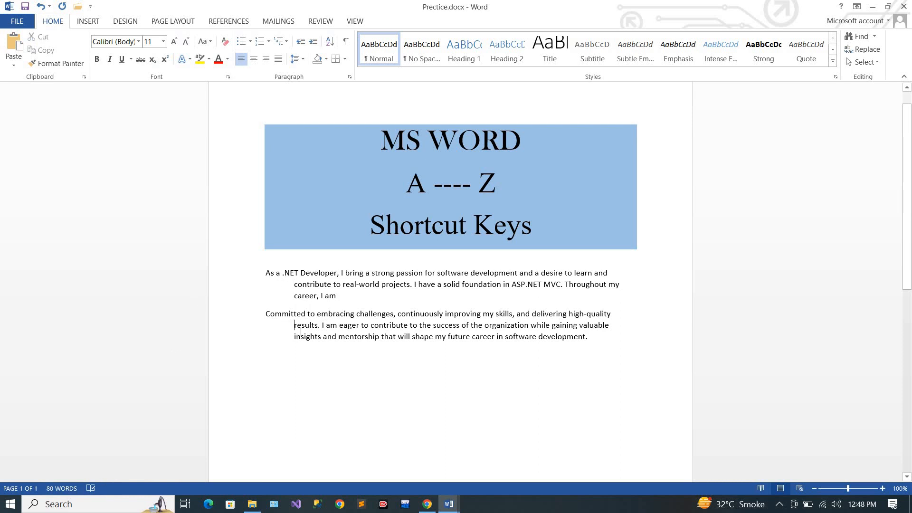
left_click_drag(288, 321, 315, 337)
left_click(315, 337)
key("ctrl+z")
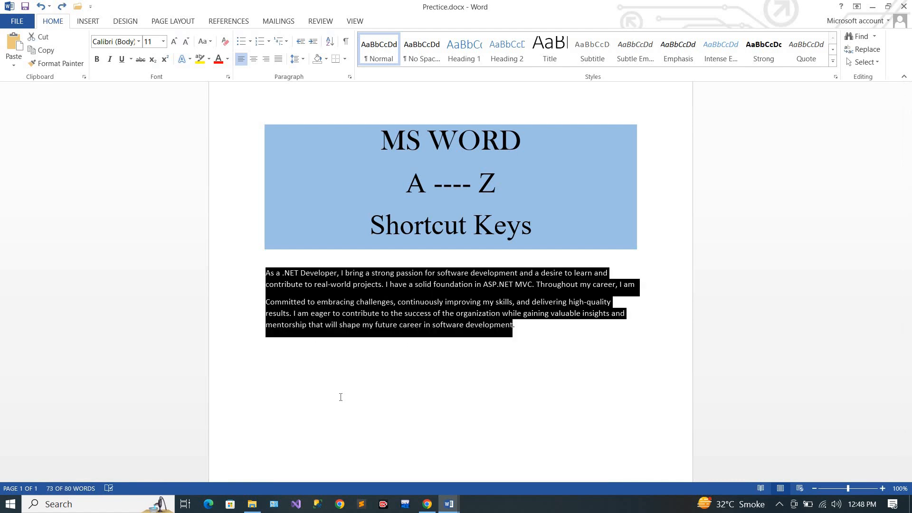
left_click(371, 346)
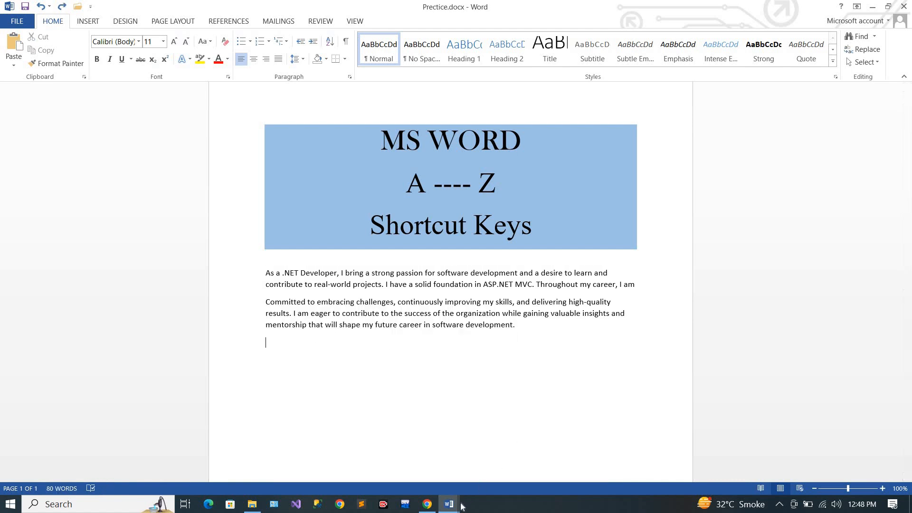
- Check the Ctrl+U entry about underline formatting in SHortcut.docx and return to Prectice.docx
mouse_move(449, 504)
left_click(515, 447)
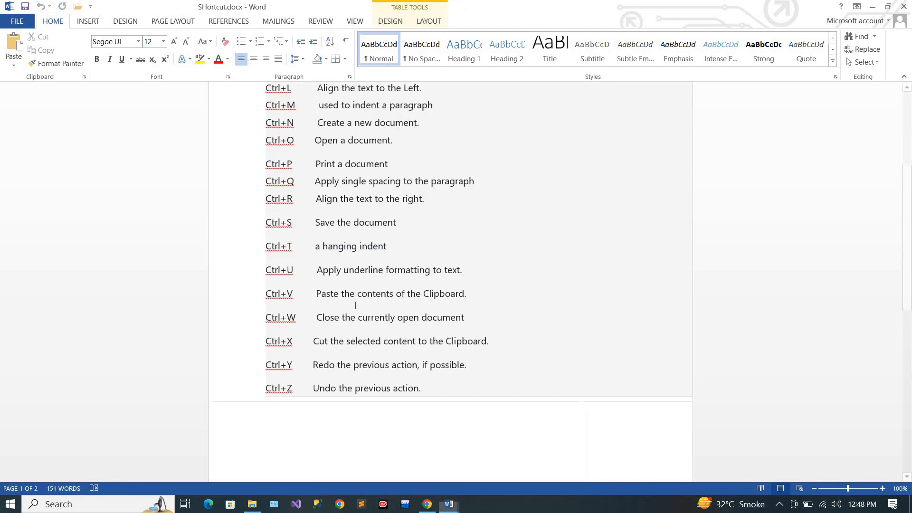
key("Down")
mouse_move(449, 503)
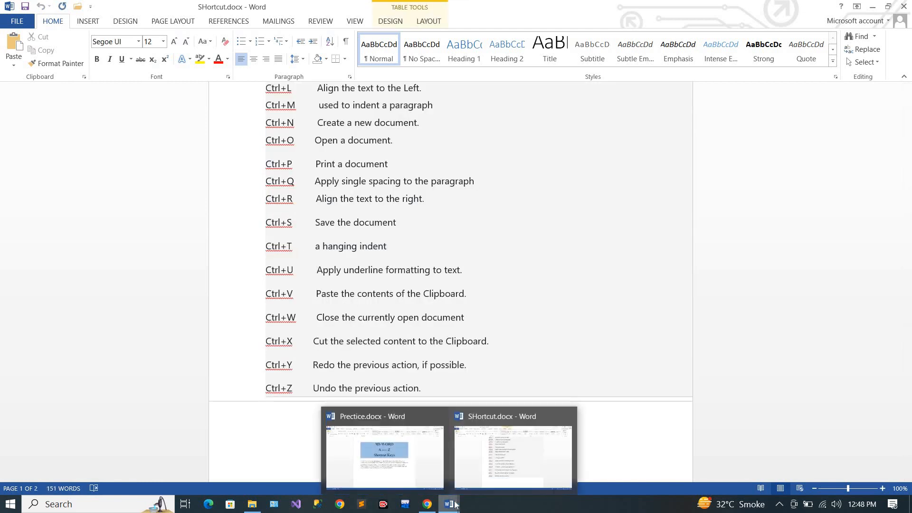
left_click(407, 452)
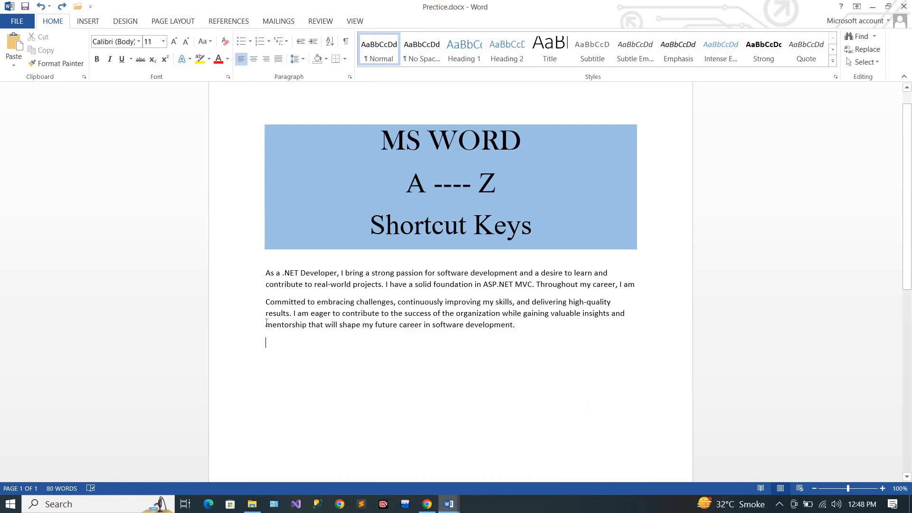
- Underline the last body line, starting "mentorship that will shape", and the heading line "Shortcut Keys"
left_click_drag(267, 323, 485, 434)
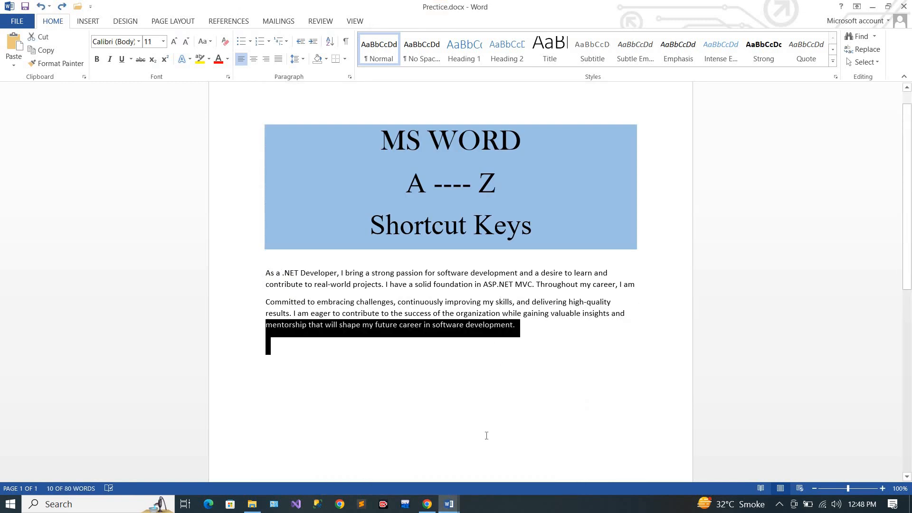
key("ctrl+u")
left_click(485, 430)
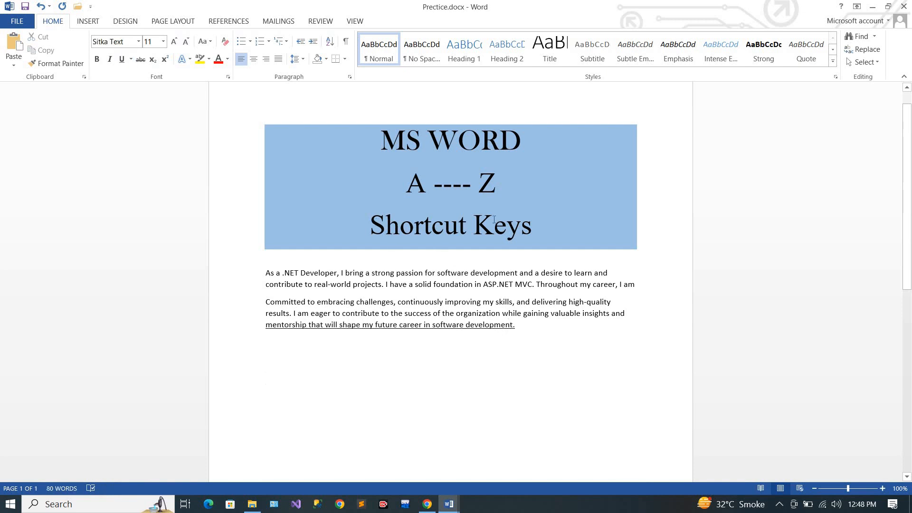
left_click_drag(370, 223, 542, 220)
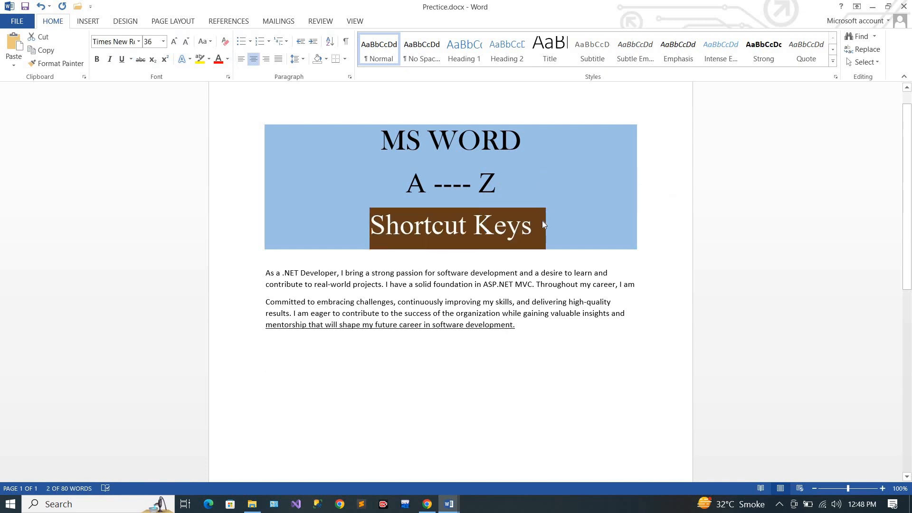
key("ctrl+u")
left_click(536, 284)
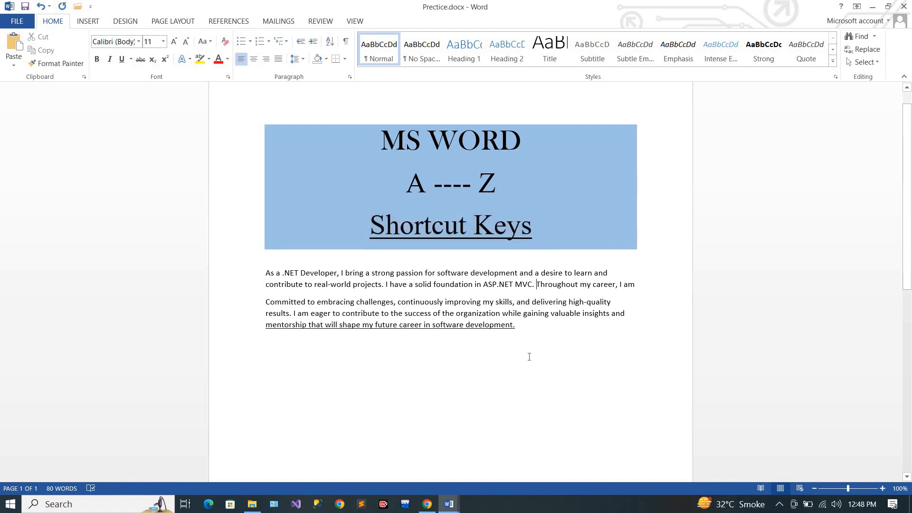
- Undo the underlining of both lines and clear the selection
key("ctrl+z")
key("ctrl+z")
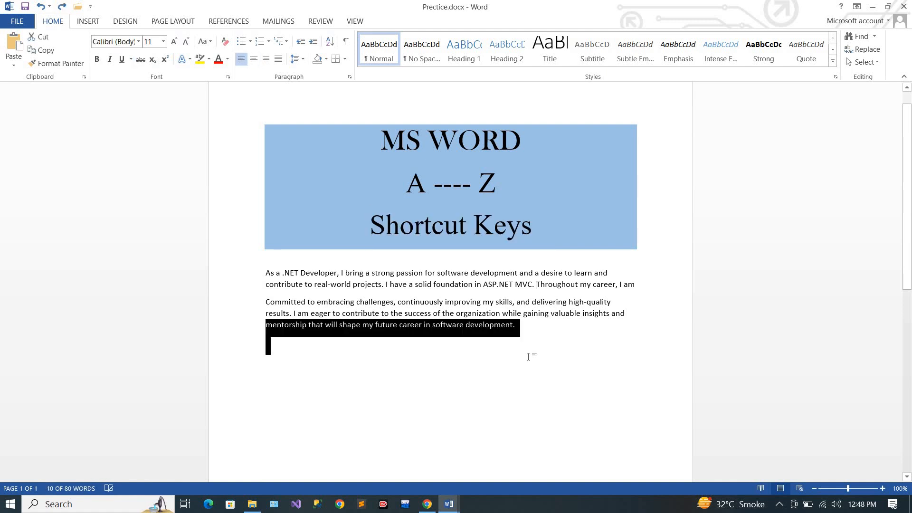
left_click(528, 356)
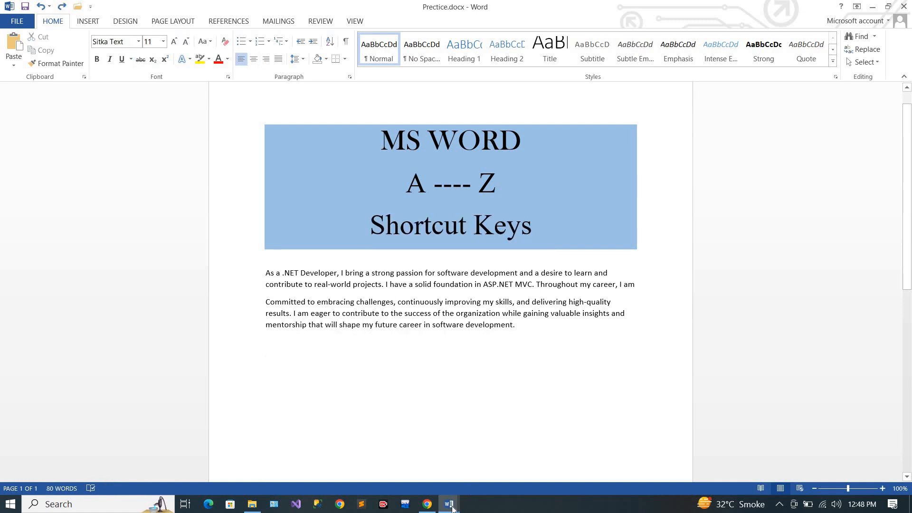
- Examine the Ctrl+V entry about pasting the Clipboard contents in SHortcut.docx and return to Prectice.docx
mouse_move(449, 503)
left_click(503, 461)
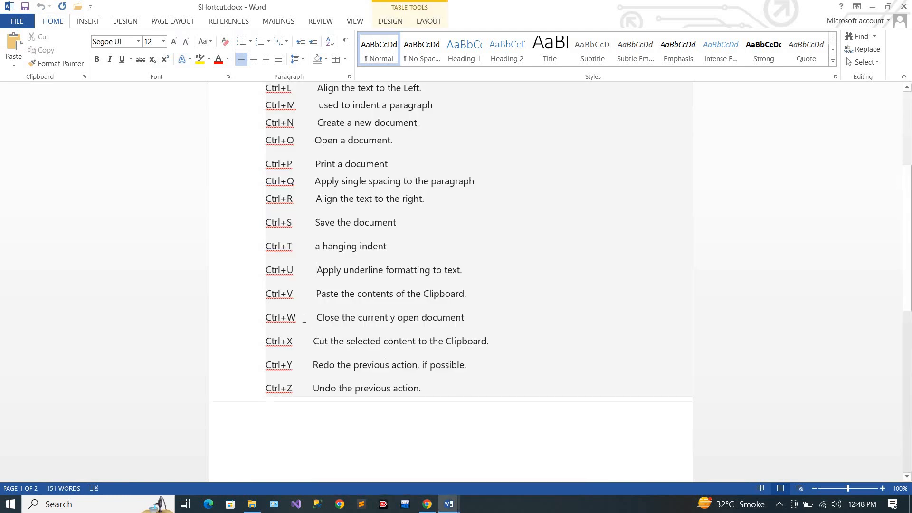
left_click_drag(318, 293, 475, 309)
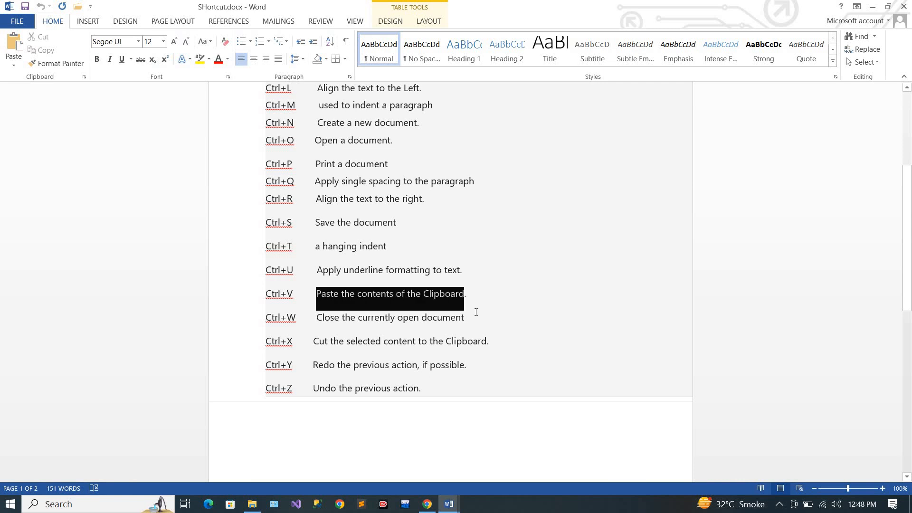
left_click(522, 342)
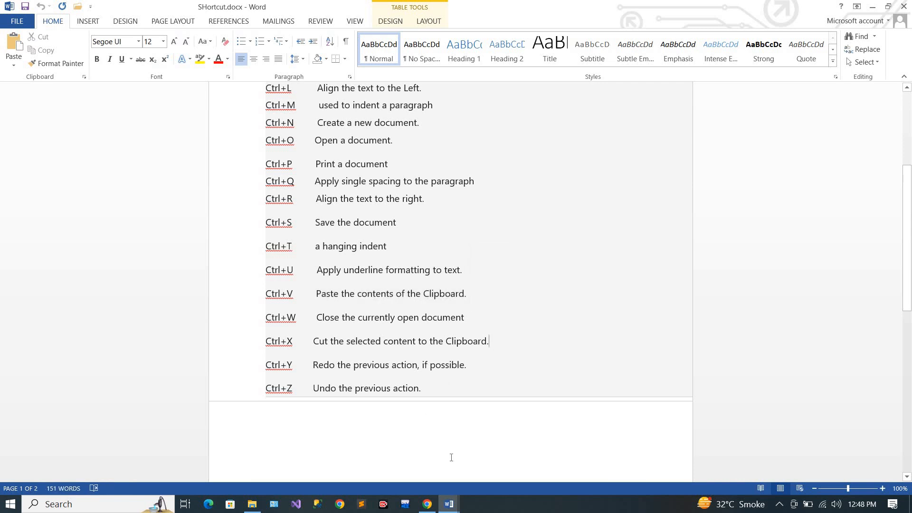
mouse_move(449, 504)
left_click(390, 463)
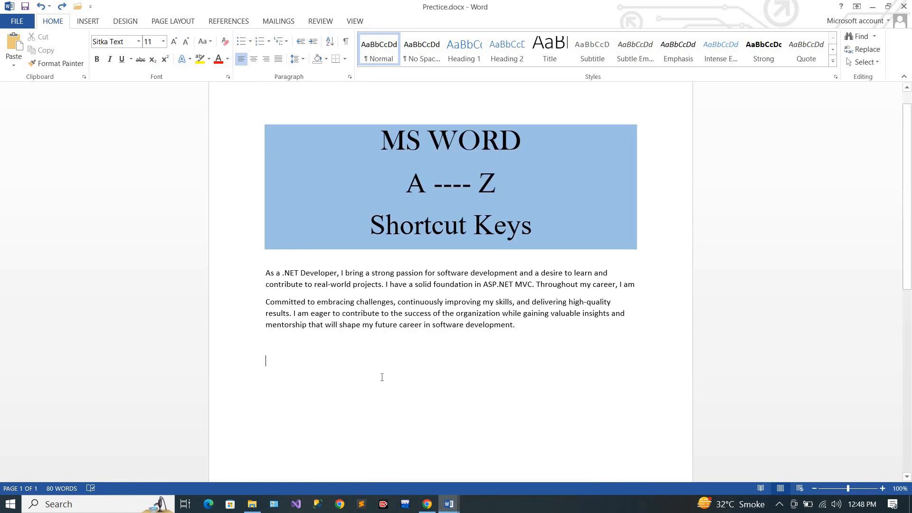
- Copy the first body paragraph from "As a .NET Developer" through "Throughout my career" and paste it below the last paragraph
left_click_drag(266, 272, 616, 286)
key("ctrl+c")
left_click(266, 272)
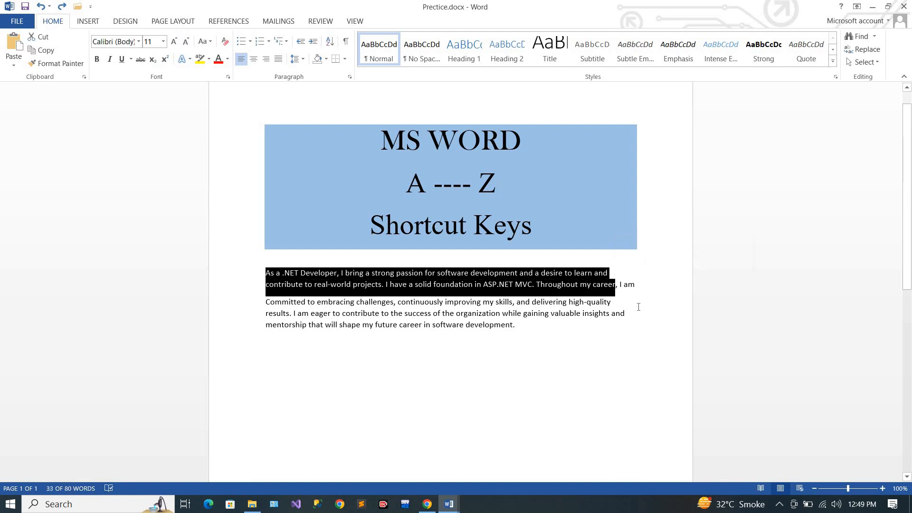
left_click(464, 346)
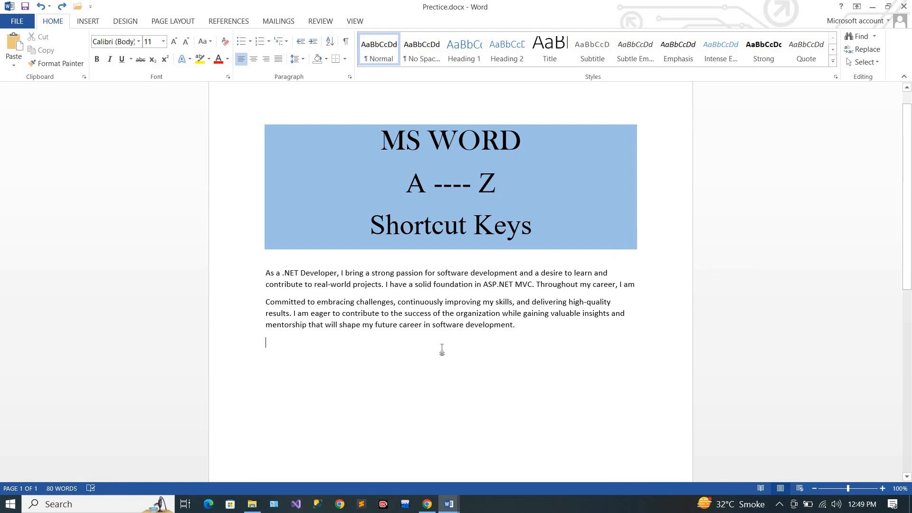
key("ctrl+v")
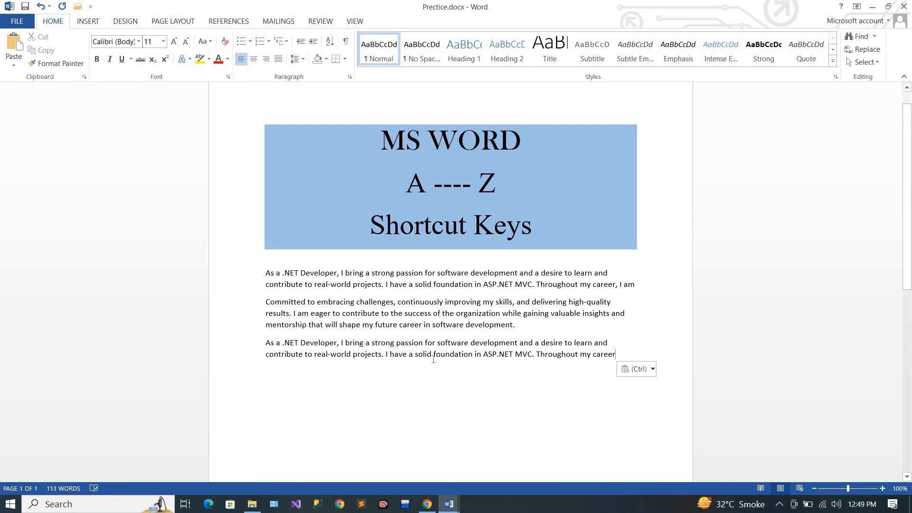
- Paste the copied text three more times, each copy as a new paragraph below the previous one
key("Return")
key("ctrl+v")
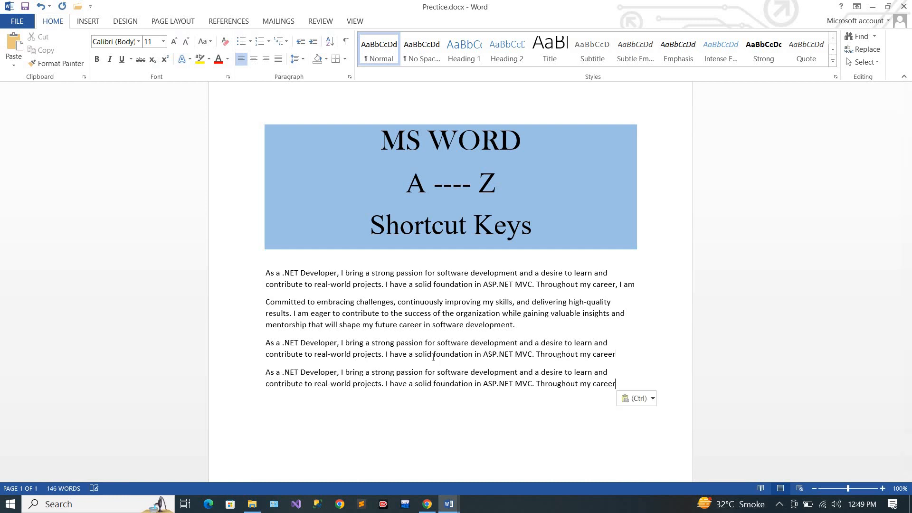
key("Return")
key("ctrl+v")
key("Return")
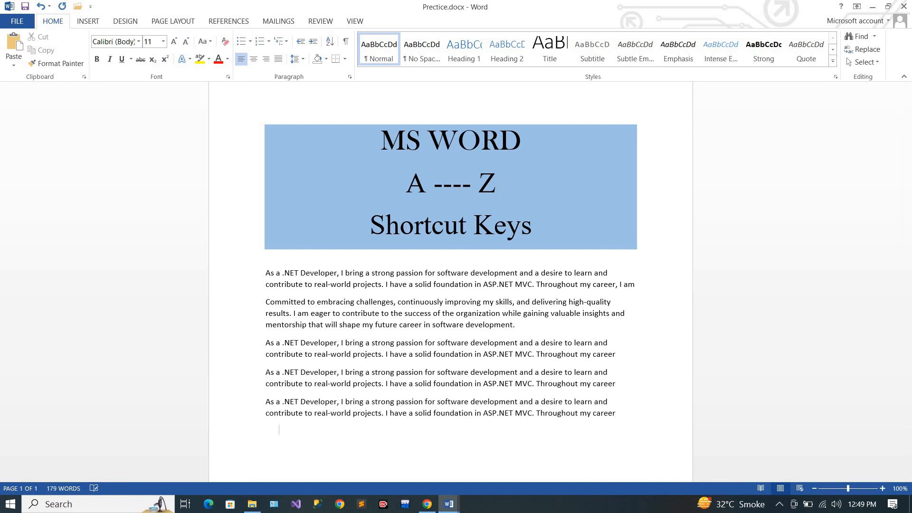
key("ctrl+v")
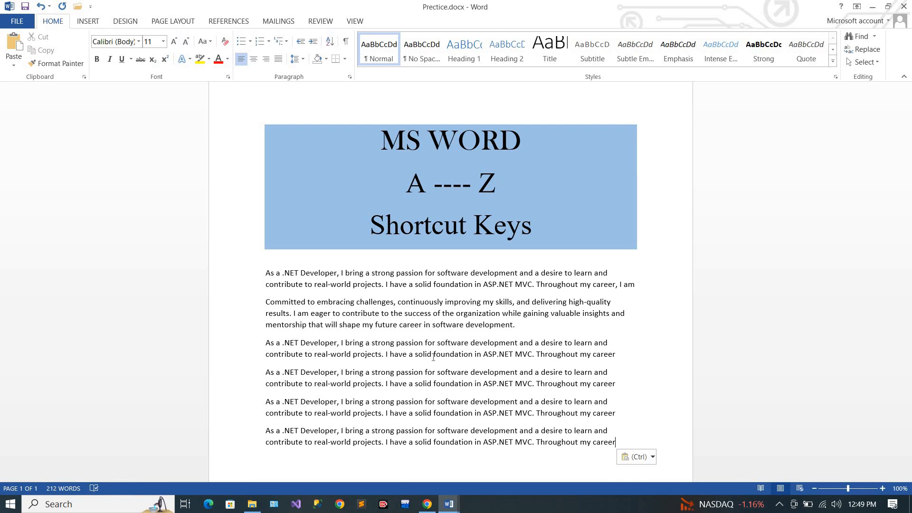
- Undo all the pasted paragraphs, leaving only the two original body paragraphs, and clear the selection
key("ctrl+z")
key("ctrl+z")
key("ctrl+z")
key("ctrl+z")
key("ctrl+z")
key("ctrl+z")
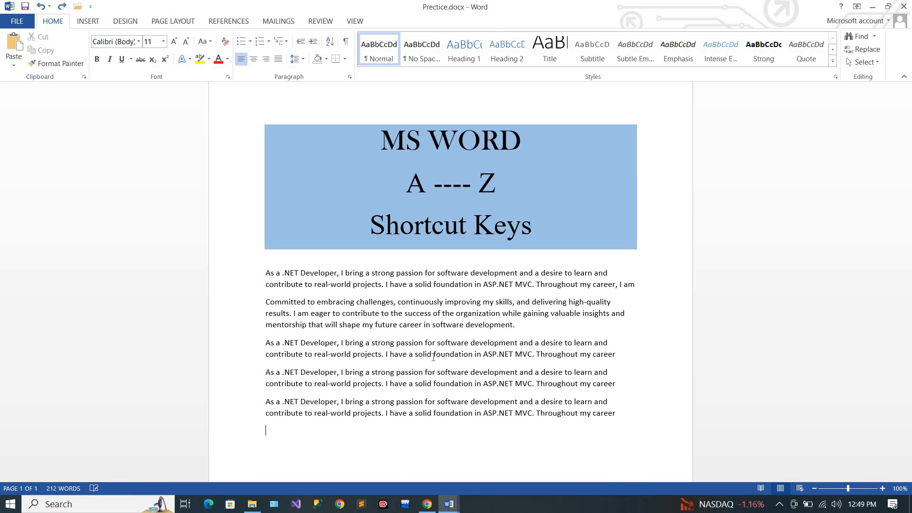
key("ctrl+z")
key("ctrl+z")
key("ctrl+z")
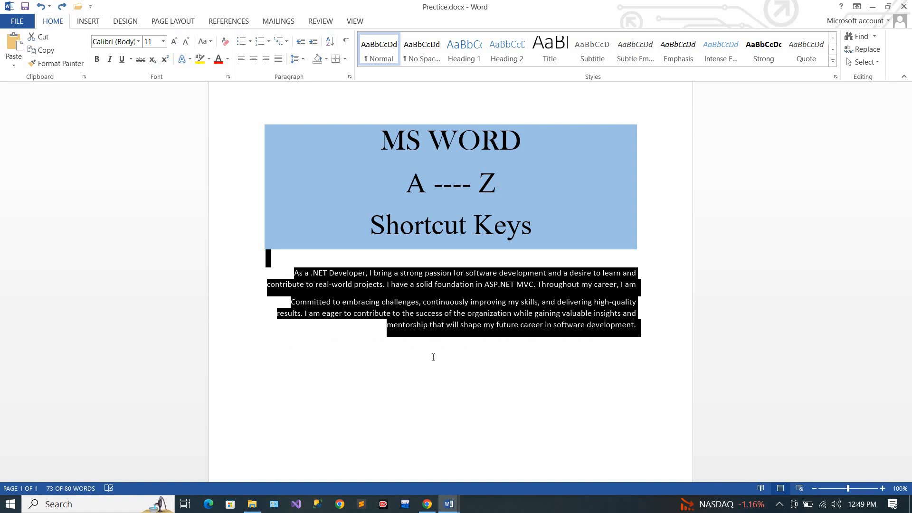
key("ctrl+z")
left_click(446, 356)
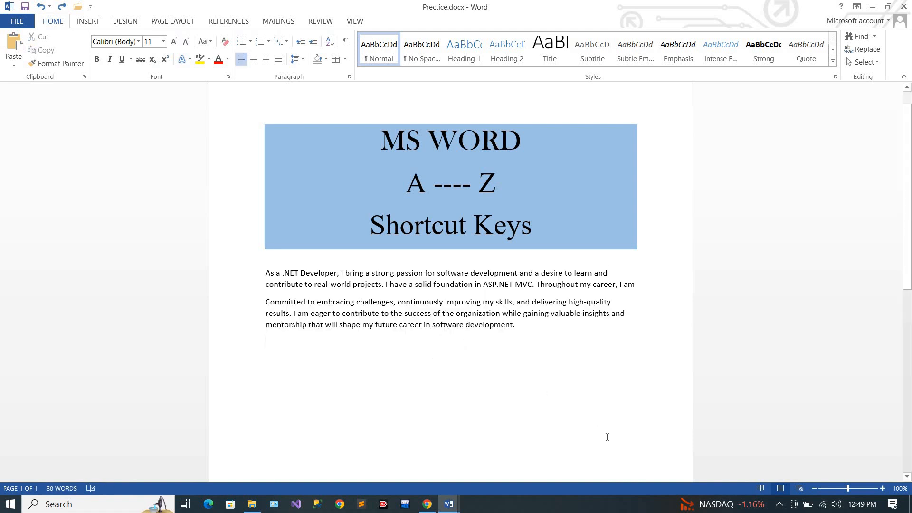
- Switch to SHortcut.docx and examine the Ctrl+W entry about closing the currently open document
mouse_move(449, 504)
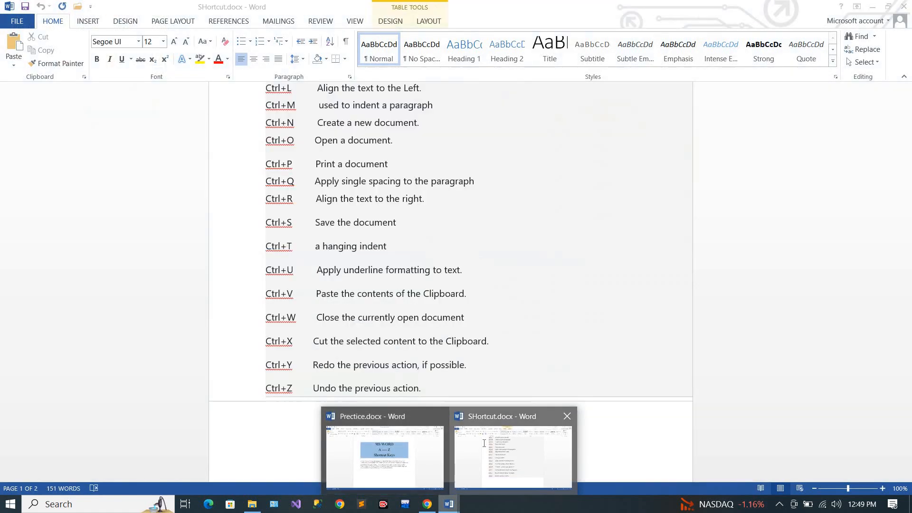
left_click(487, 447)
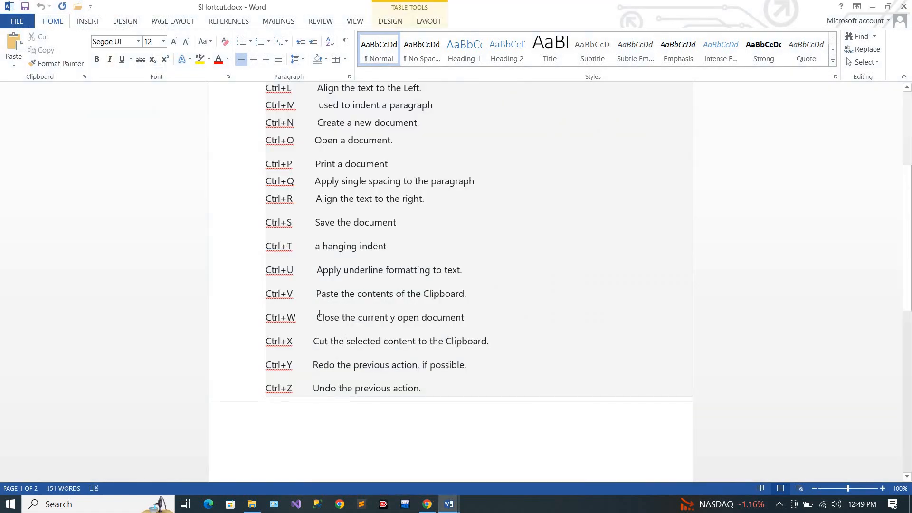
triple_click(515, 316)
left_click(509, 319)
- Switch to Google Chrome and close the open Google tab
mouse_move(427, 505)
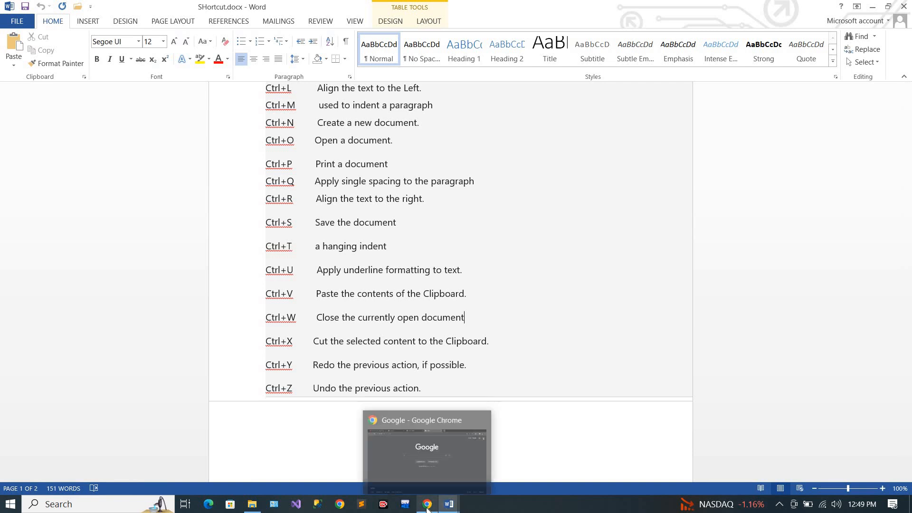
left_click(412, 443)
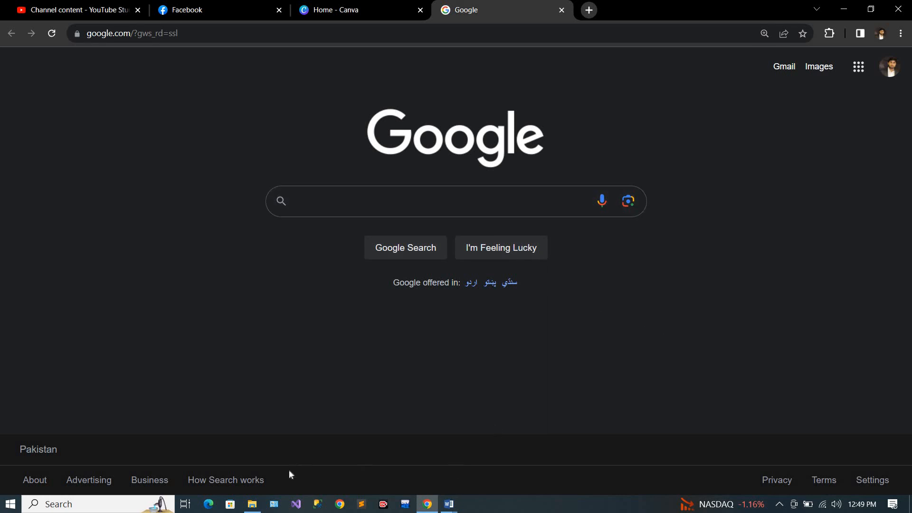
left_click(253, 505)
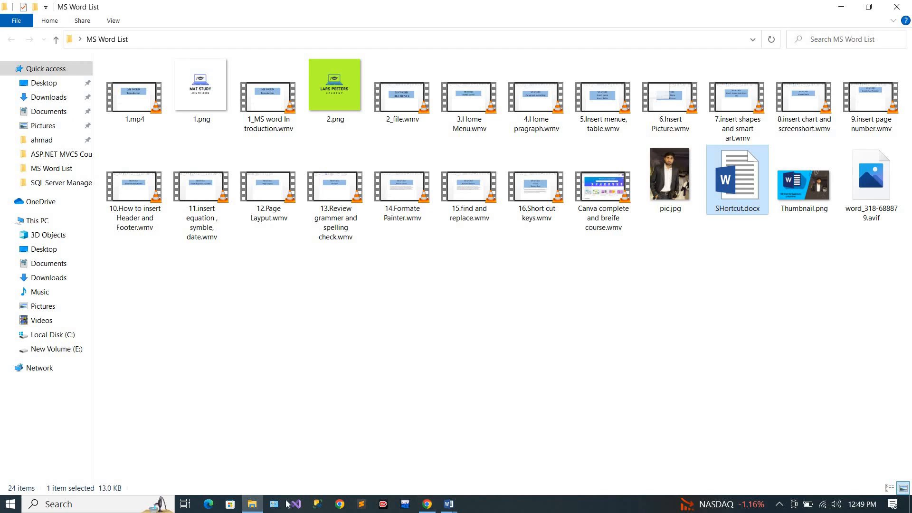
left_click(254, 505)
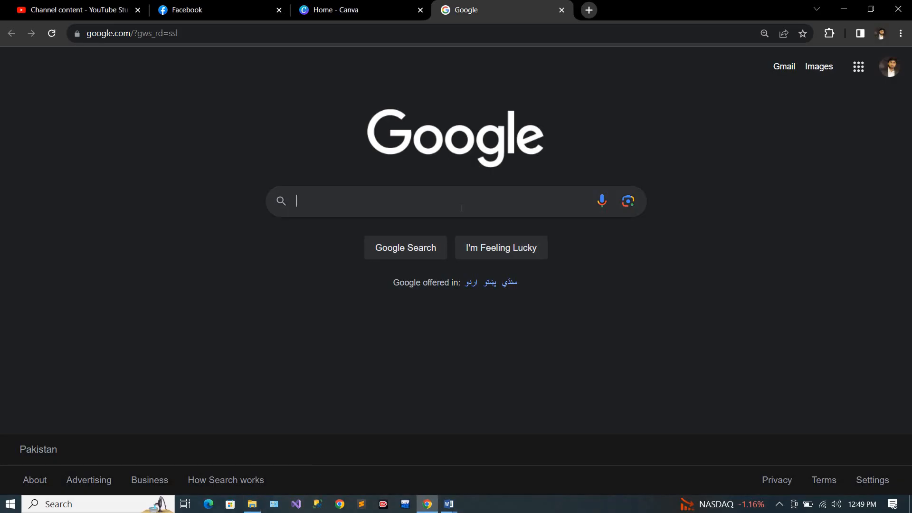
key("ctrl+w")
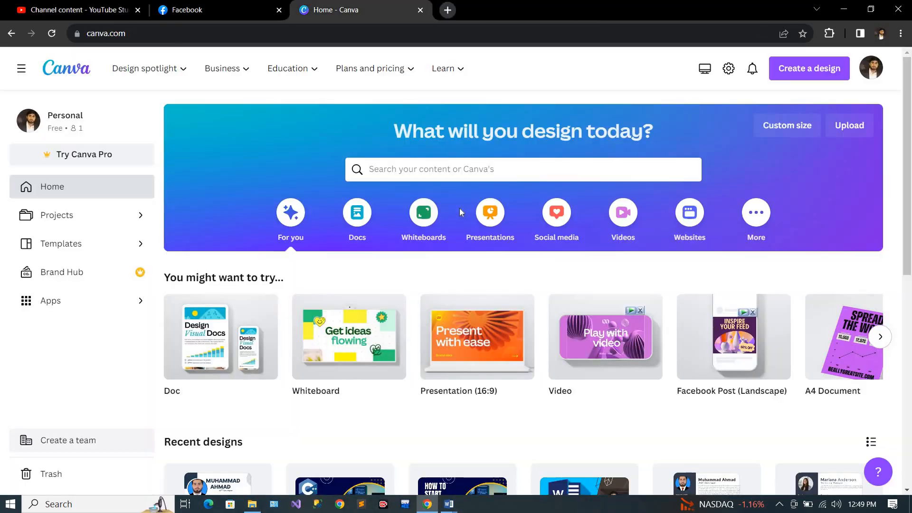
- View the remaining Facebook and Canva tabs in Chrome, and return to Prectice.docx in Word
left_click(185, 11)
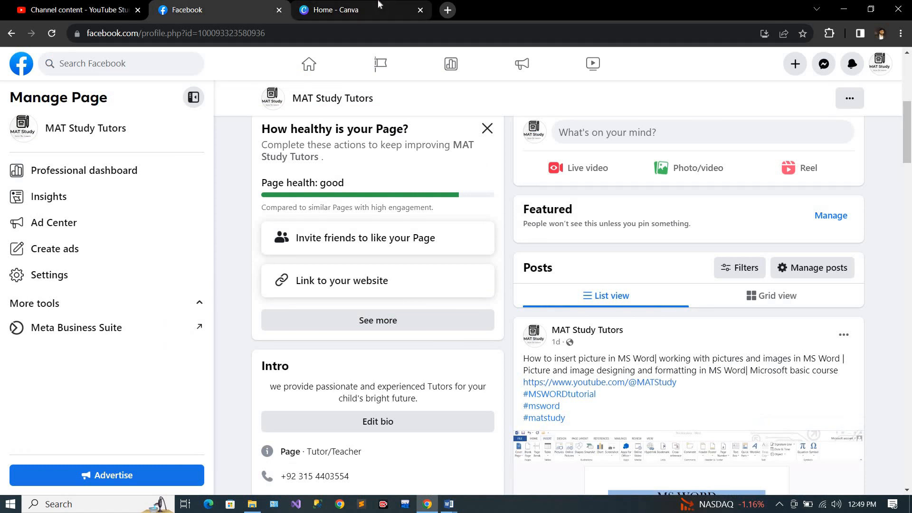
left_click(335, 10)
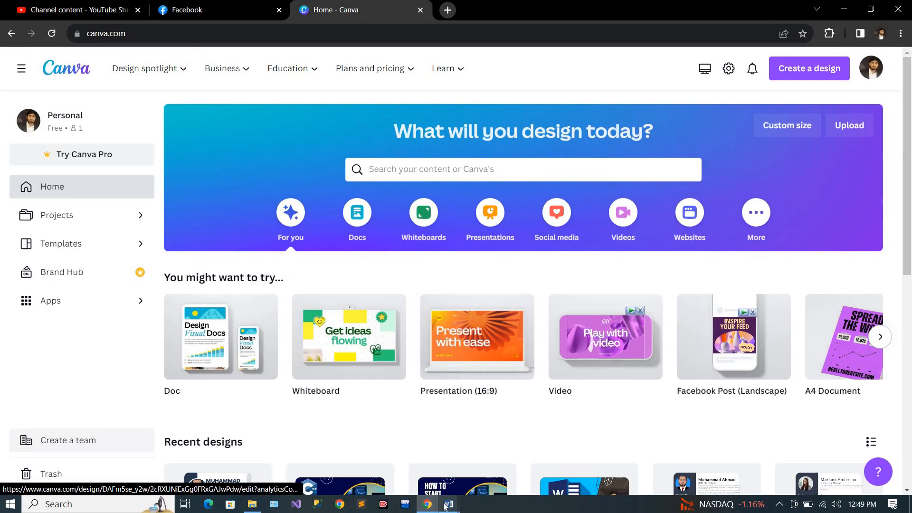
mouse_move(449, 504)
left_click(420, 455)
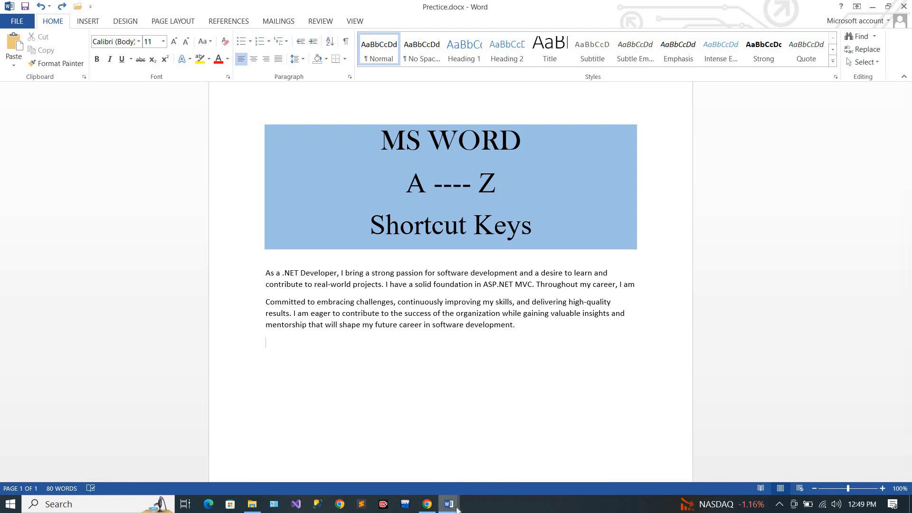
- Check the Ctrl+X entry about cutting selected content in SHortcut.docx and return to Prectice.docx
mouse_move(455, 506)
left_click(513, 452)
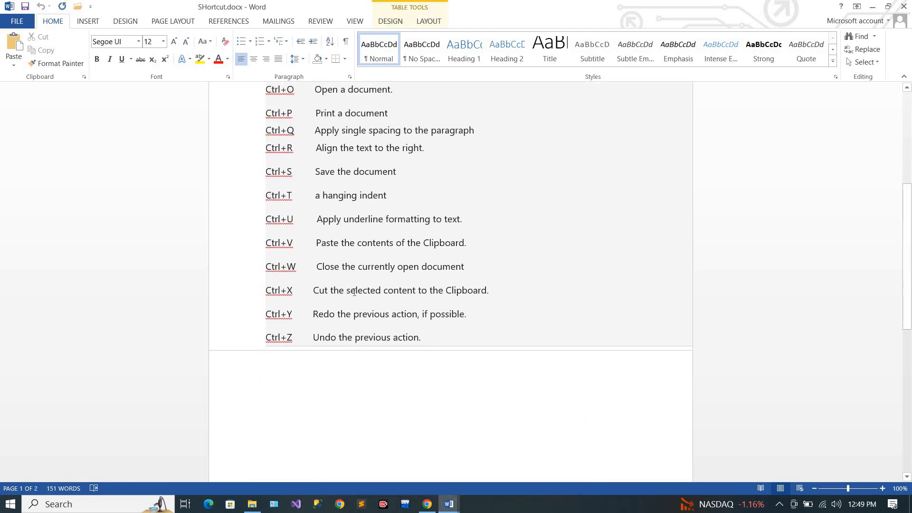
scroll(354, 292, "down", 1)
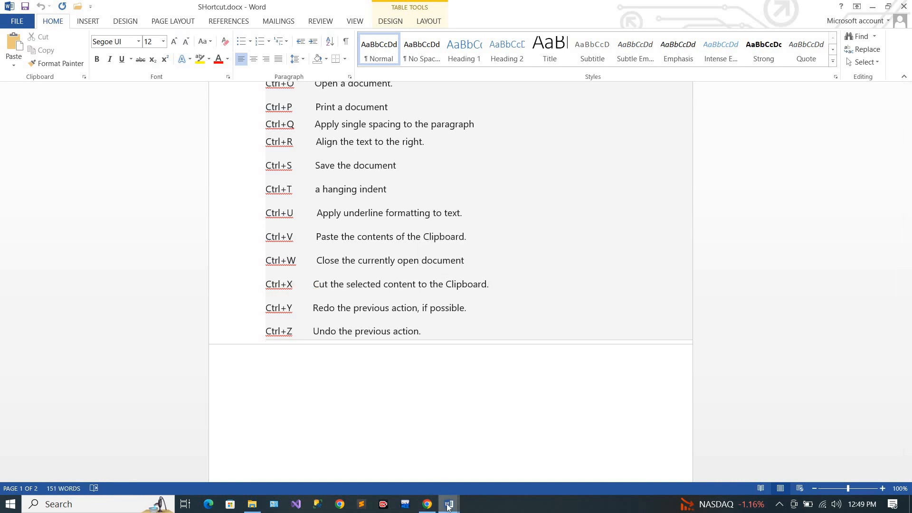
mouse_move(448, 507)
mouse_move(423, 473)
left_click(358, 360)
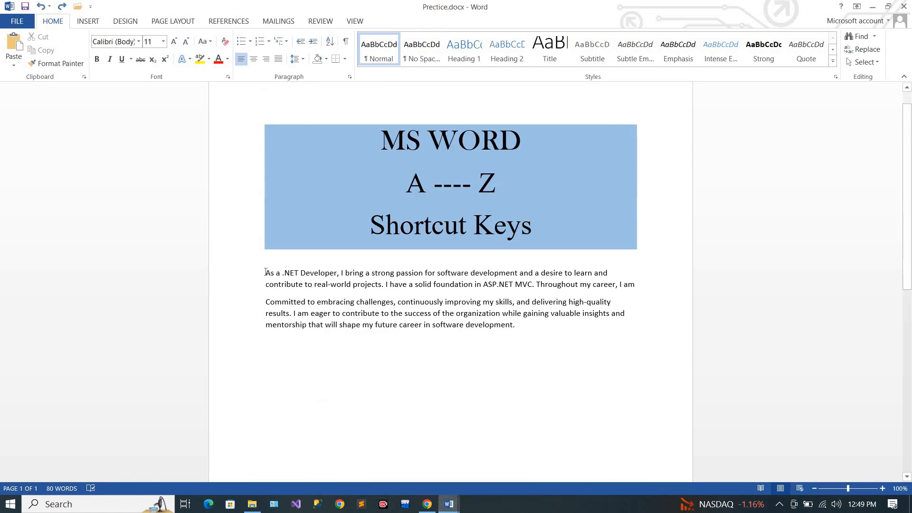
- Cut the first paragraph, beginning "As a .NET Developer", and paste it three times below the second paragraph
left_click_drag(266, 272, 636, 285)
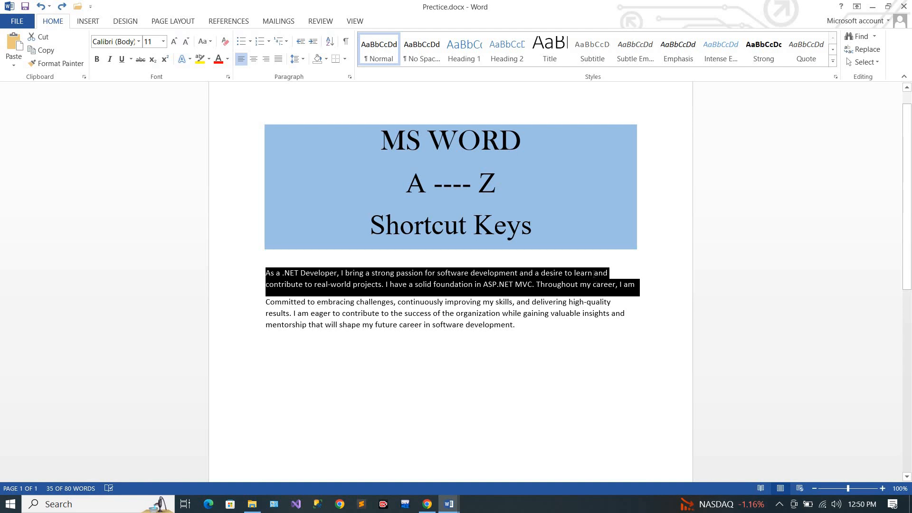
key("ctrl+x")
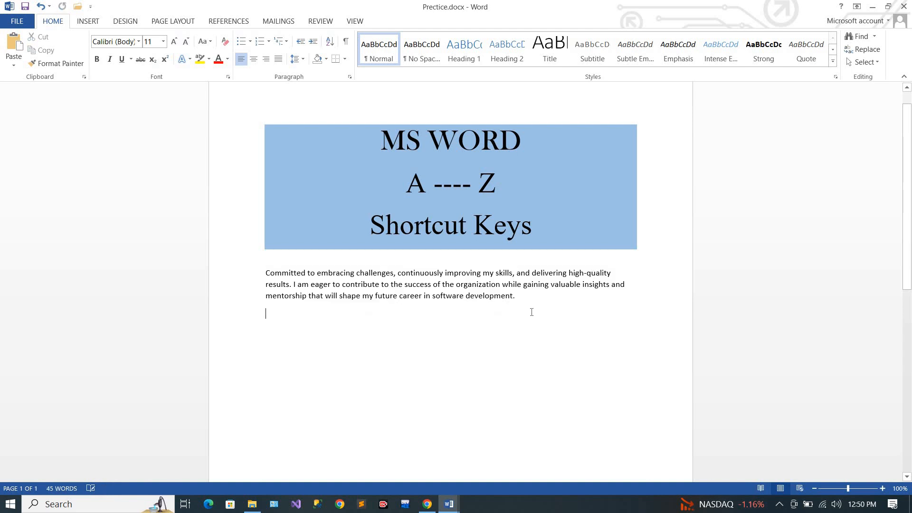
key("ctrl+v")
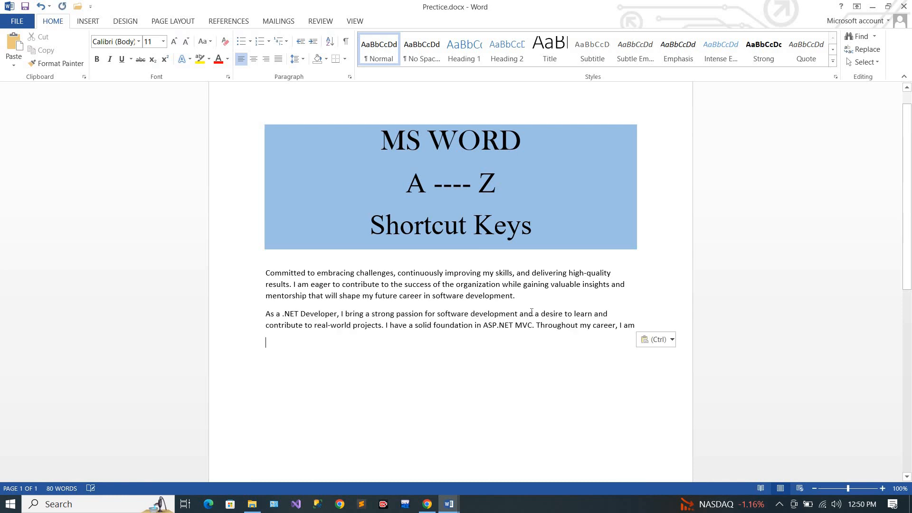
key("ctrl+v")
key("ctrl+v")
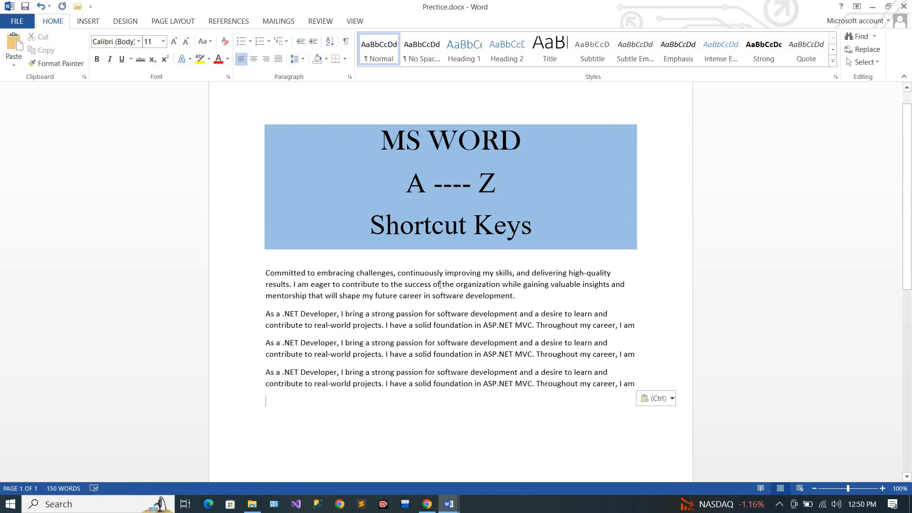
- Undo the three pastes and the cut of the first paragraph, and clear the text selection
key("ctrl+z")
key("ctrl+z")
key("ctrl+z")
key("ctrl+z")
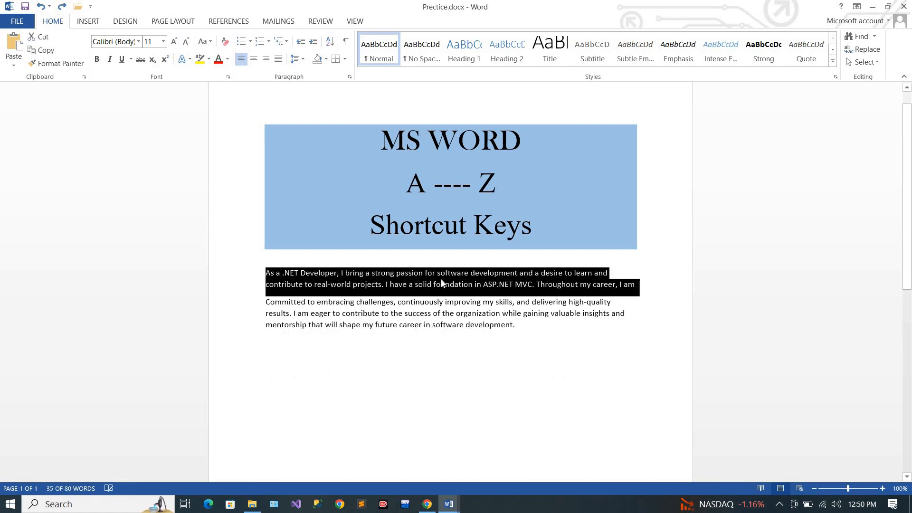
left_click(440, 273)
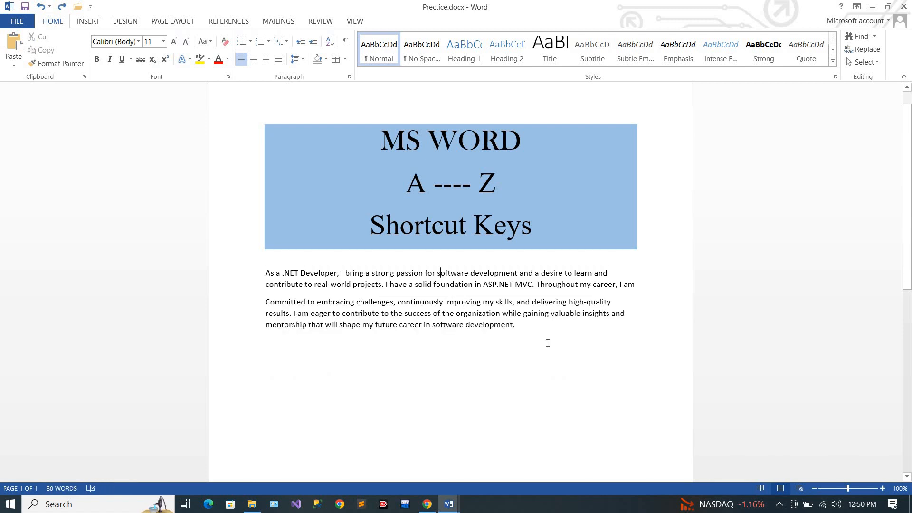
- Check the Ctrl+Y entry about redoing the previous action in SHortcut.docx and return to Prectice.docx
mouse_move(452, 504)
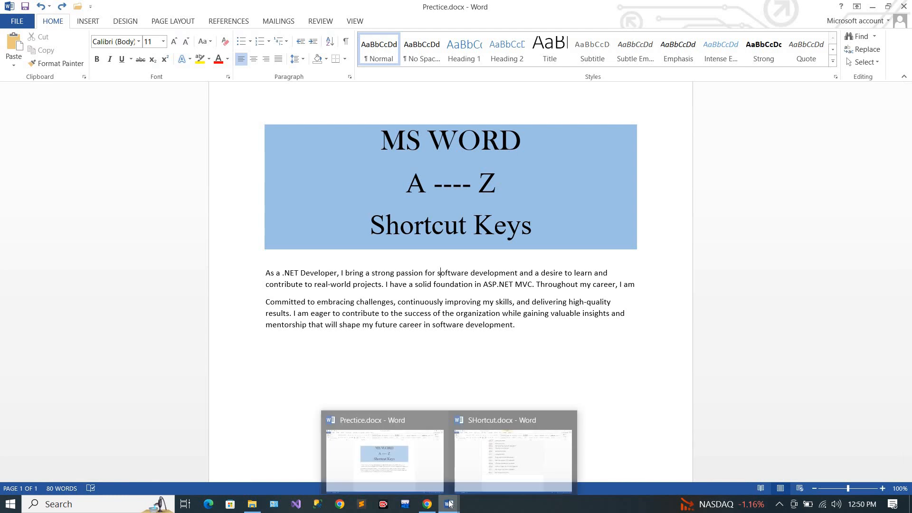
left_click(529, 452)
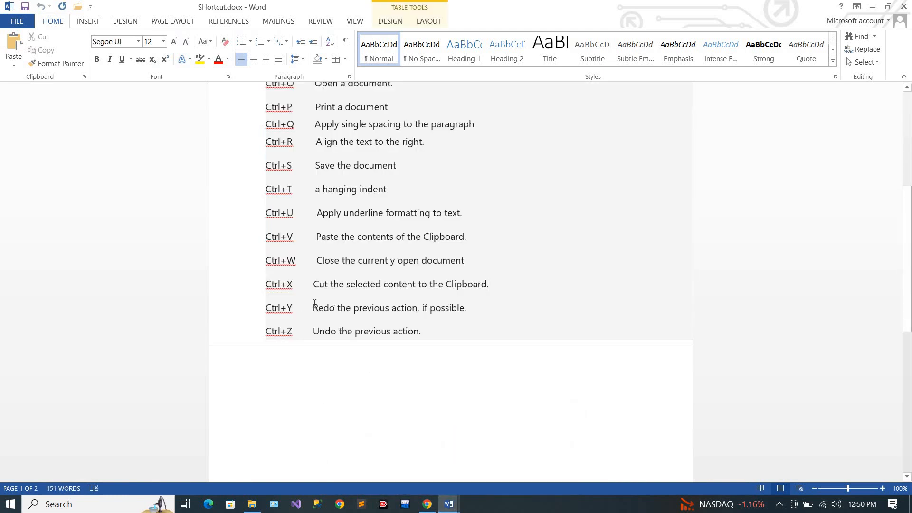
left_click_drag(315, 305, 396, 309)
left_click(474, 326)
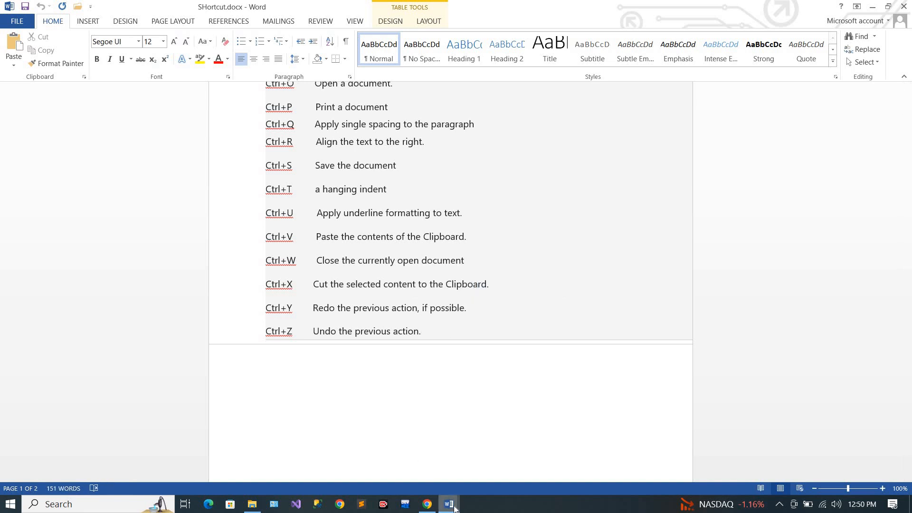
mouse_move(449, 504)
left_click(413, 456)
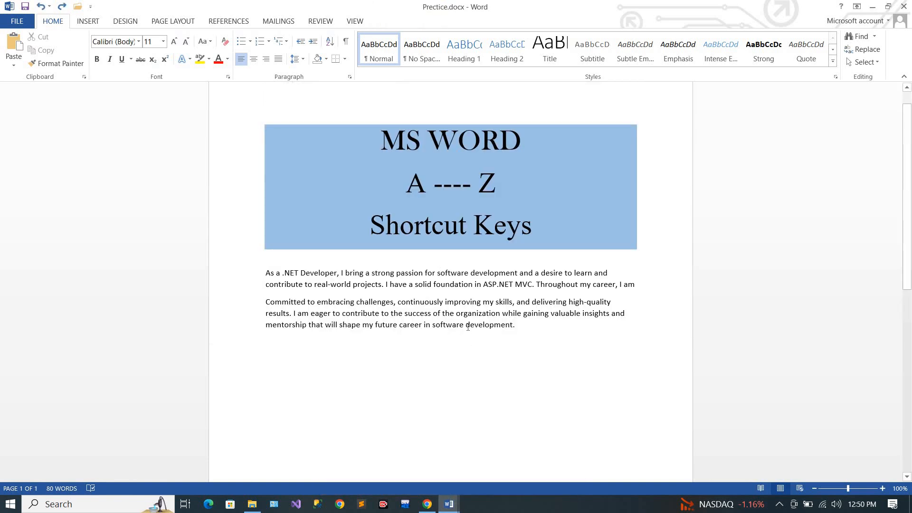
- Copy the closing word "development." from the second paragraph and paste it fourteen times on the lines below
left_click_drag(477, 321, 524, 341)
key("ctrl+c")
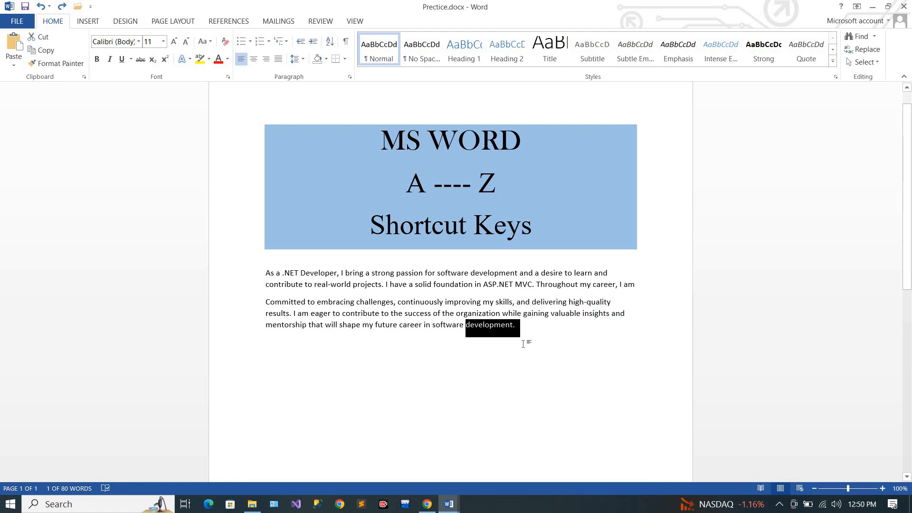
left_click(261, 343)
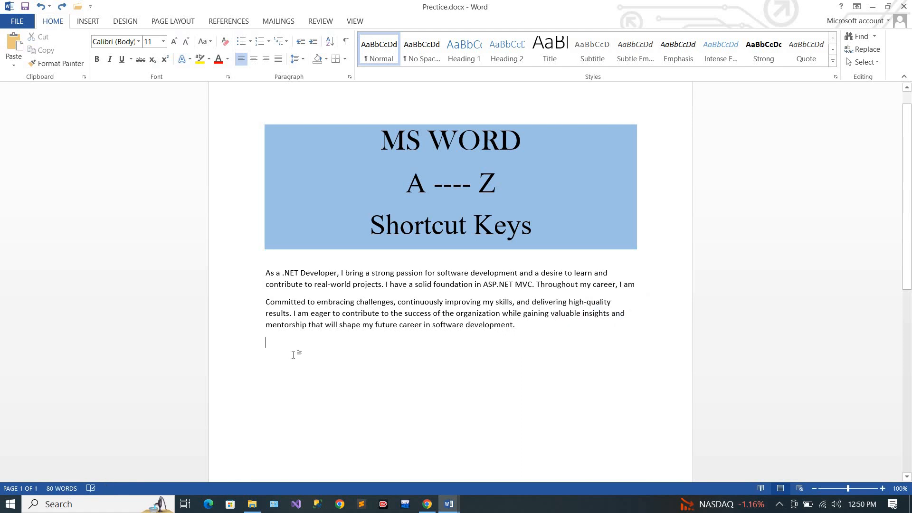
key("ctrl+v")
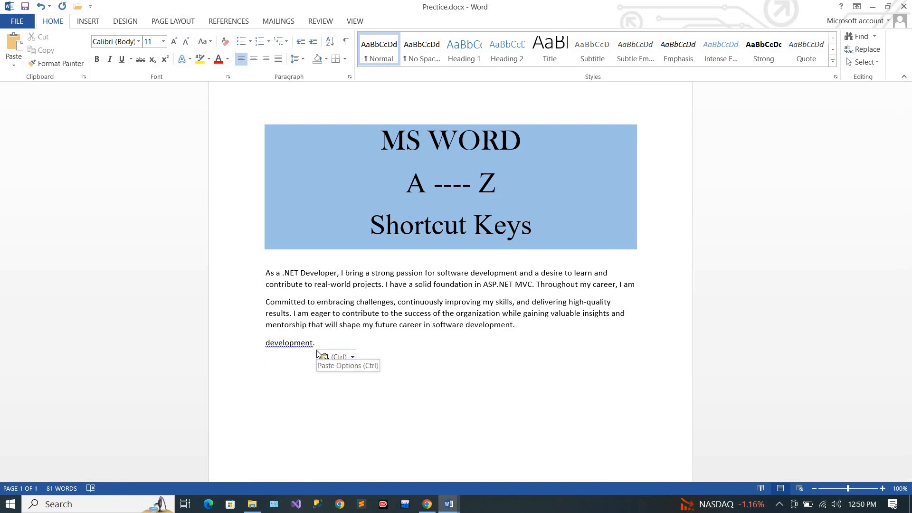
key("ctrl+v")
key("ctrl+v")
key("ctrl+v")
key("ctrl+v")
key("ctrl+v")
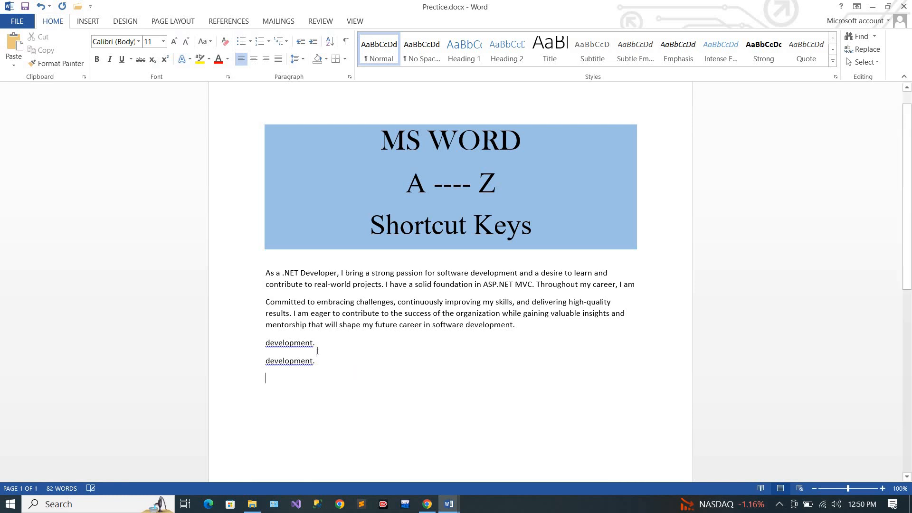
key("ctrl+v")
key("ctrl+v")
key("ctrl+v")
key("ctrl+v")
key("ctrl+v")
key("ctrl+v")
key("ctrl+v")
key("ctrl+v")
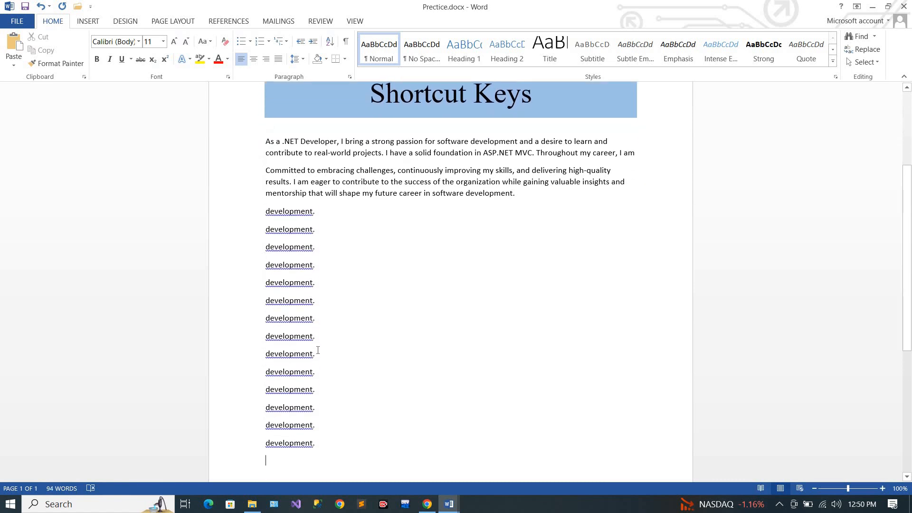
- Undo all the pasted "development." lines and step back through the earlier alignment changes, ending with both paragraphs left-aligned
key("ctrl+z")
key("ctrl+z")
key("ctrl+z")
key("ctrl+z")
key("ctrl+z")
key("ctrl+z")
key("ctrl+z")
key("ctrl+z")
key("ctrl+z")
key("ctrl+z")
key("ctrl+z")
key("ctrl+z")
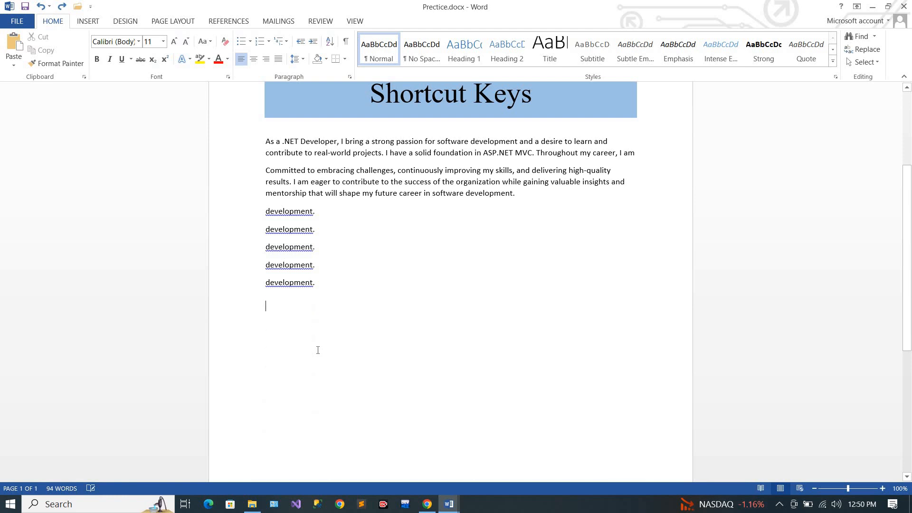
key("ctrl+z")
key("ctrl+z")
key("ctrl+z")
key("ctrl+z")
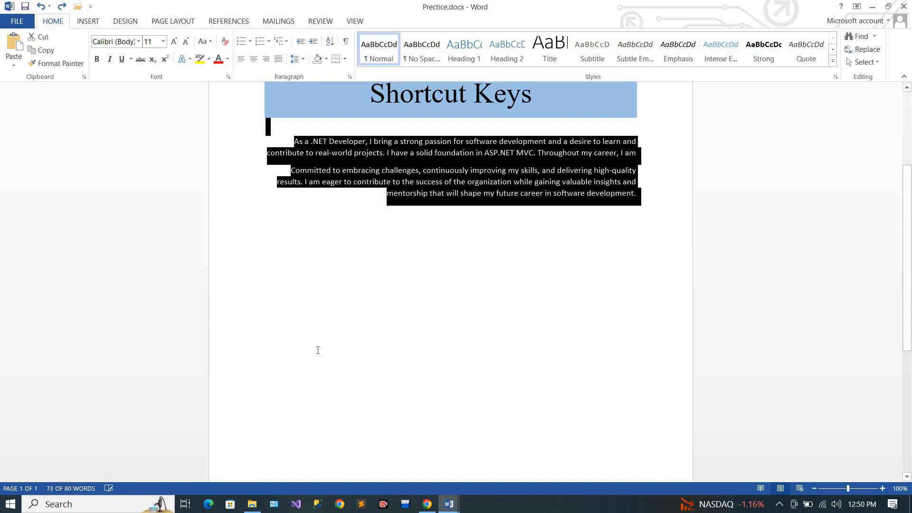
key("ctrl+z")
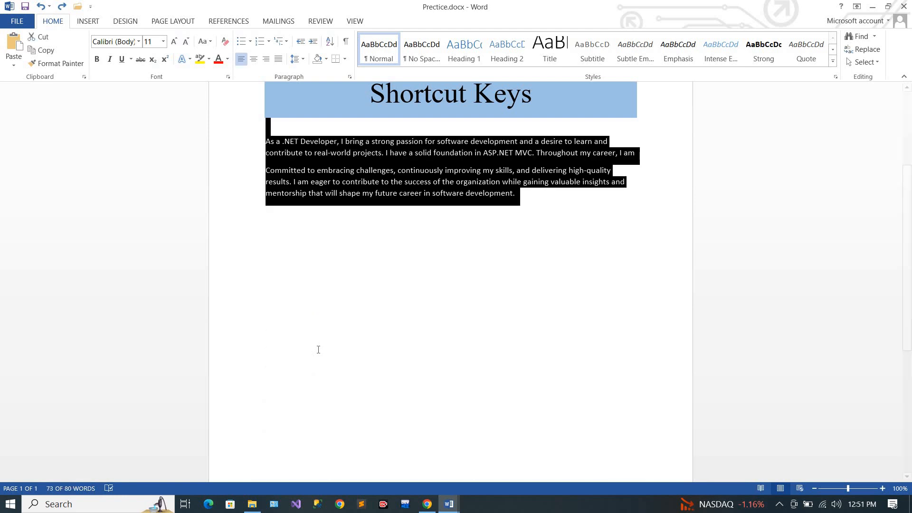
key("ctrl+z")
key("ctrl+z")
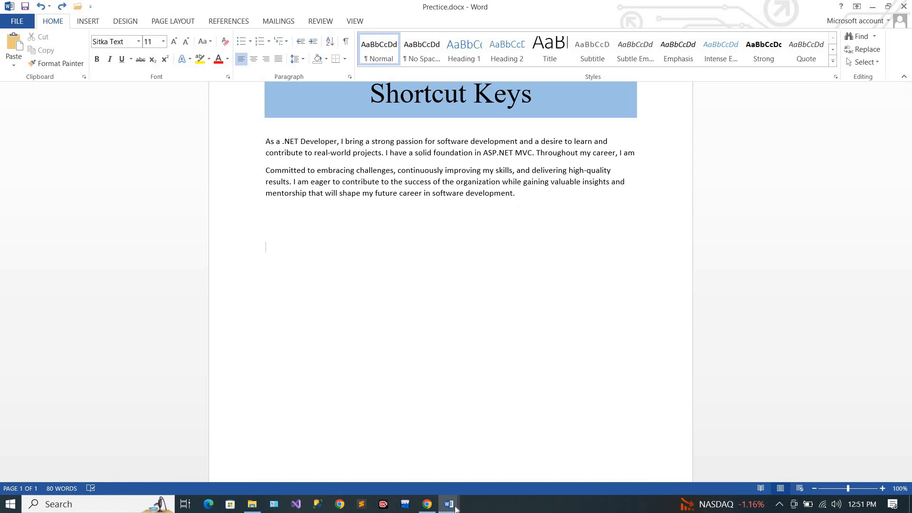
- Check the Ctrl+Z entry about undoing the previous action in SHortcut.docx and return to the second paragraph in Prectice.docx
mouse_move(449, 504)
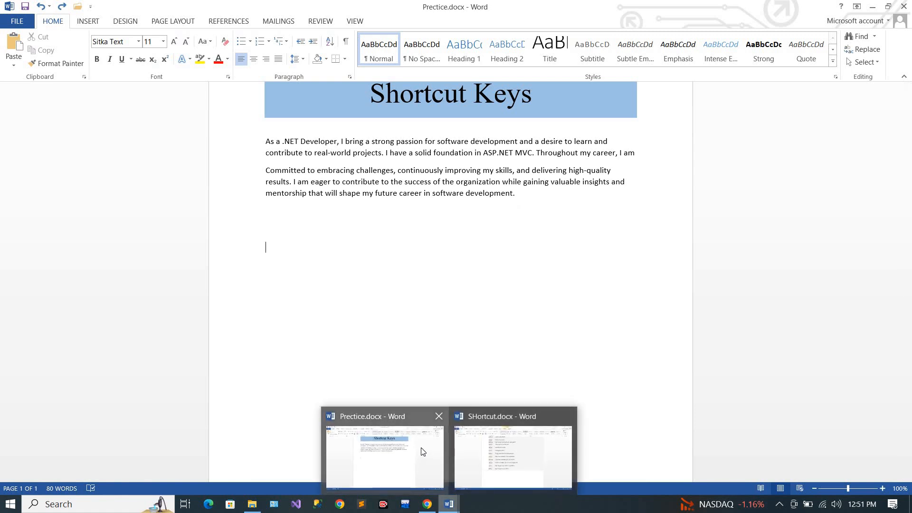
left_click(475, 437)
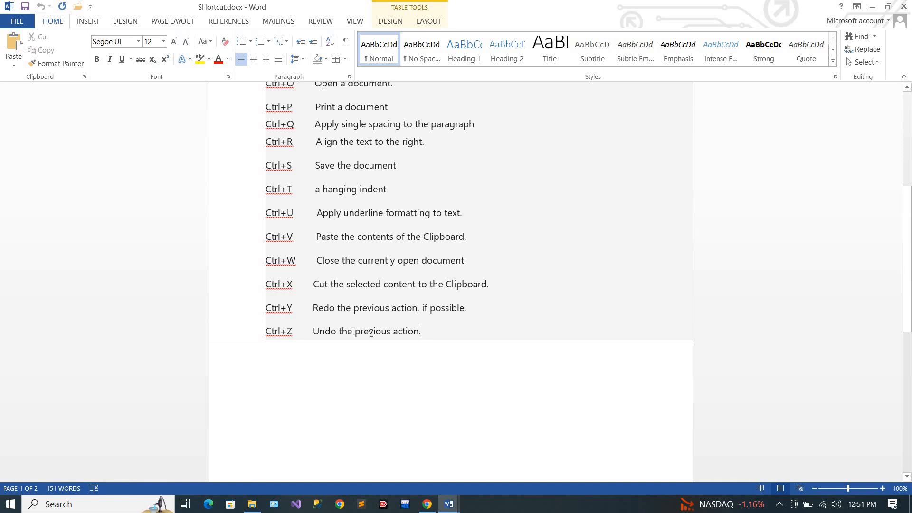
double_click(372, 332)
left_click(416, 334)
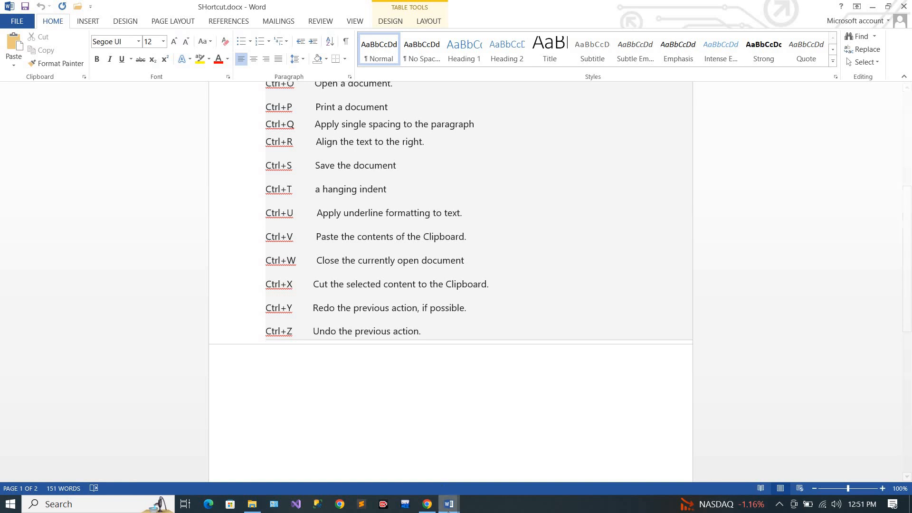
mouse_move(449, 502)
left_click(434, 479)
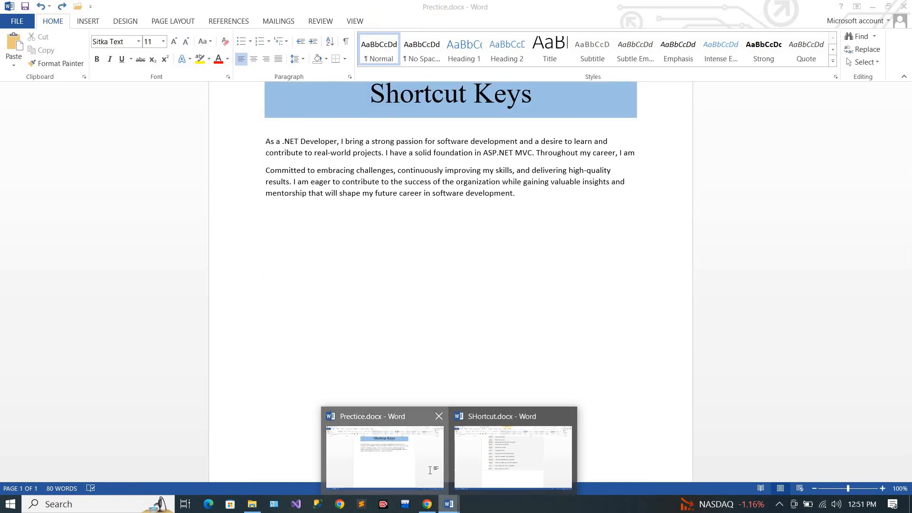
left_click(494, 193)
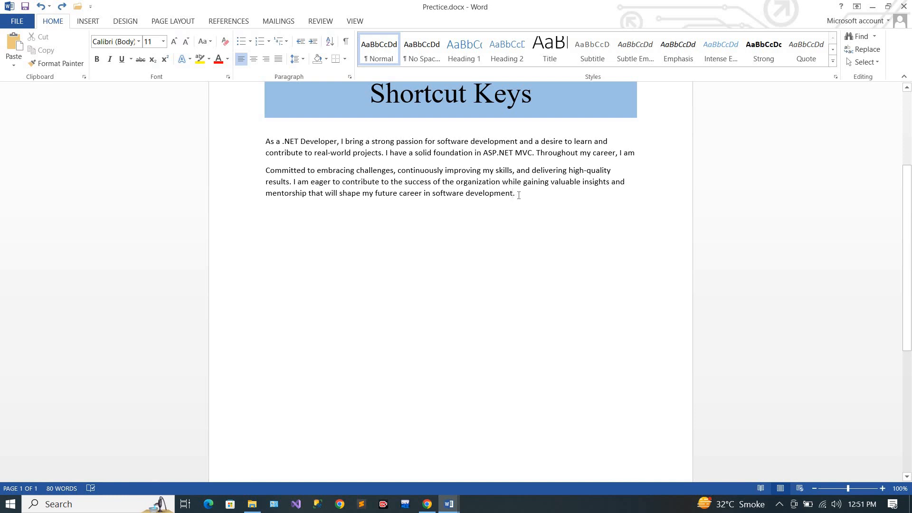
- Paste "development." in the empty space below the second paragraph, and undo the paste
left_click(309, 224)
key("ctrl+v")
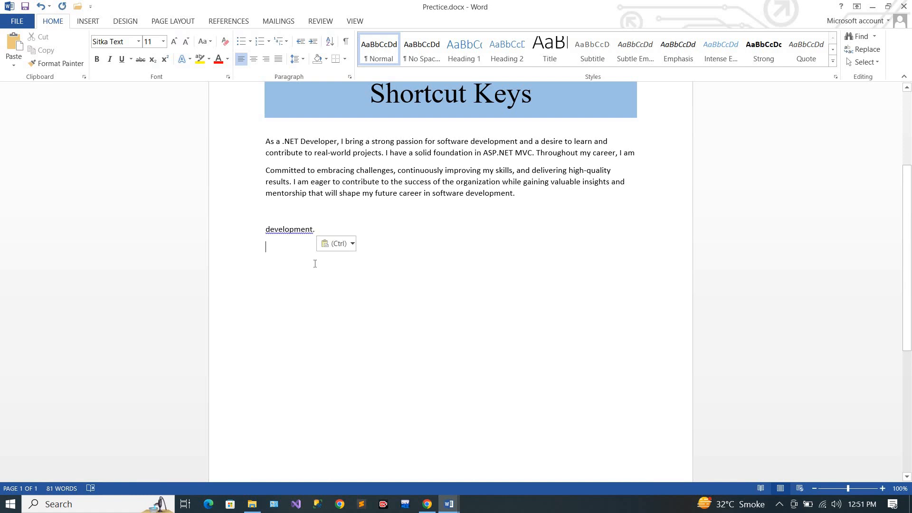
key("ctrl+z")
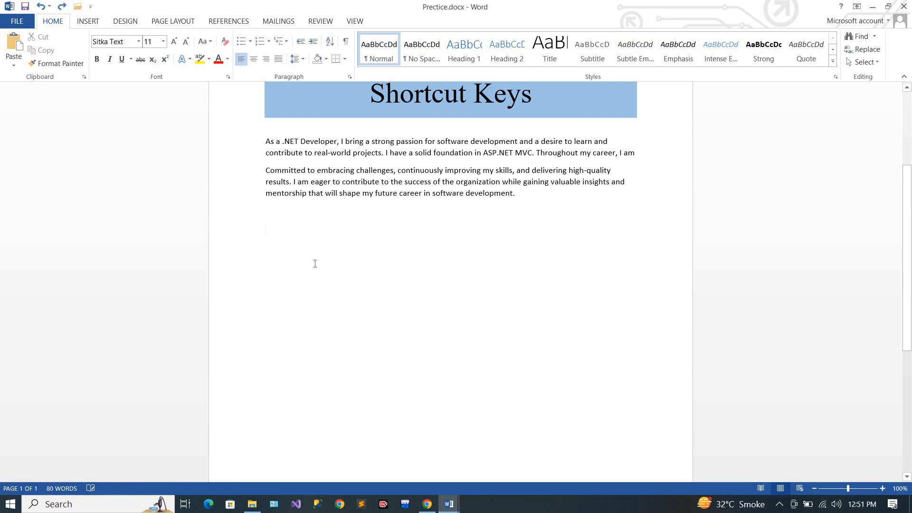
- Undo the left alignment of the two paragraphs, redo it, and clear the text selection
key("ctrl+z")
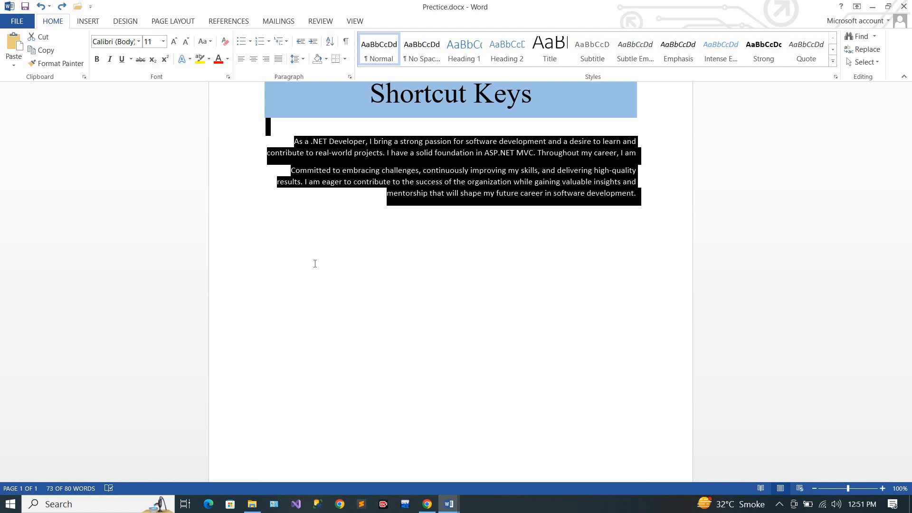
key("ctrl+y")
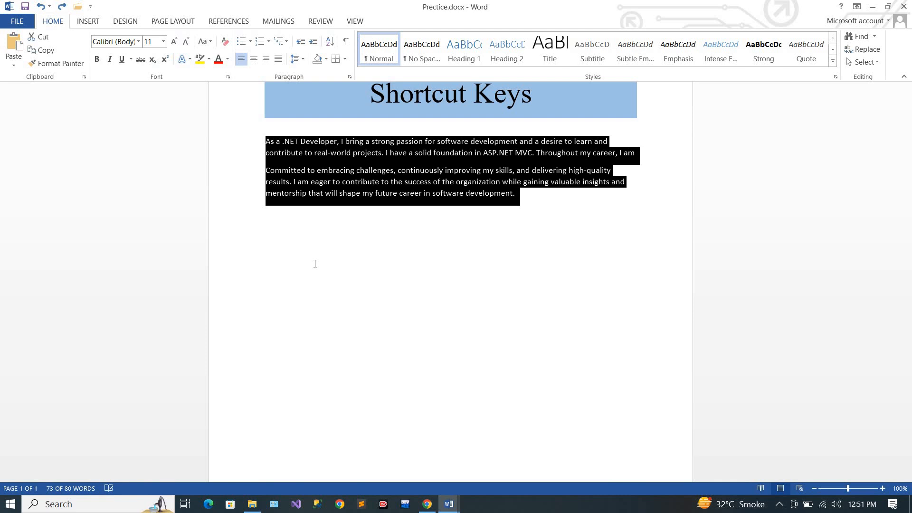
left_click(326, 248)
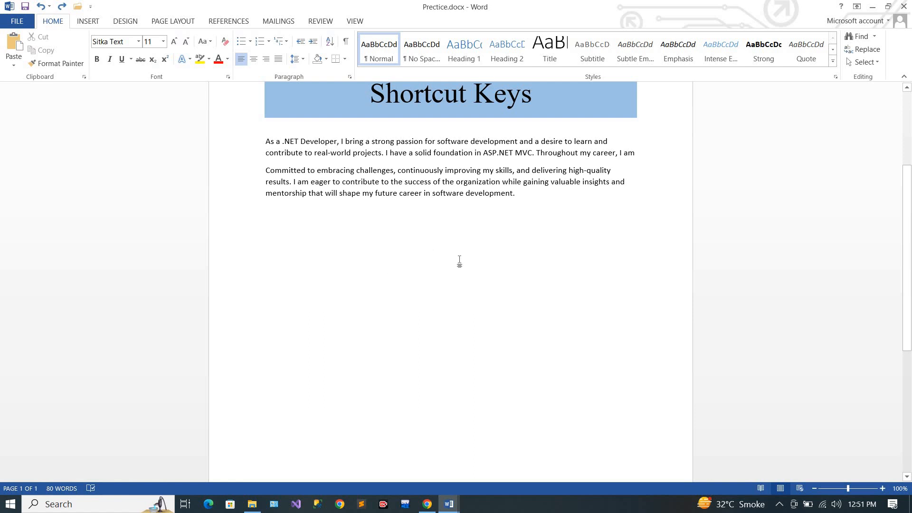
- Review the full Ctrl+A to Ctrl+Z list in SHortcut.docx and return to the title block in Prectice.docx
mouse_move(448, 503)
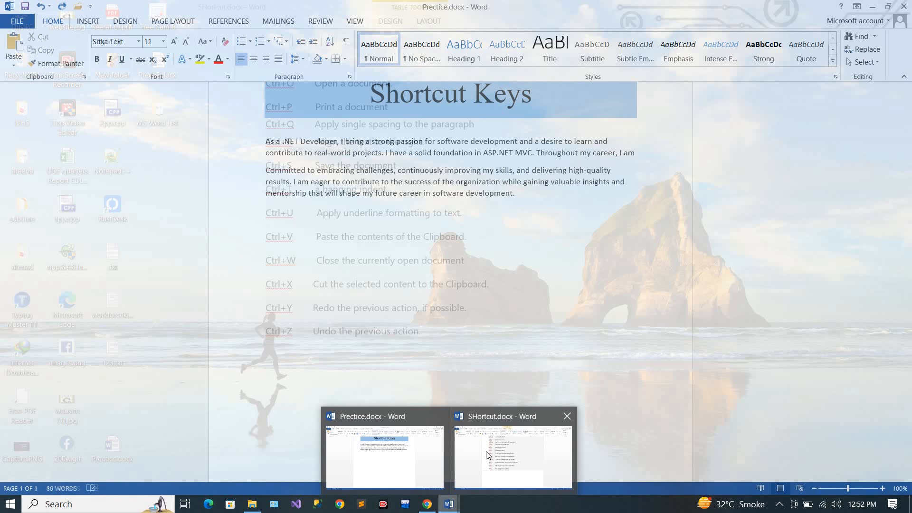
left_click(457, 459)
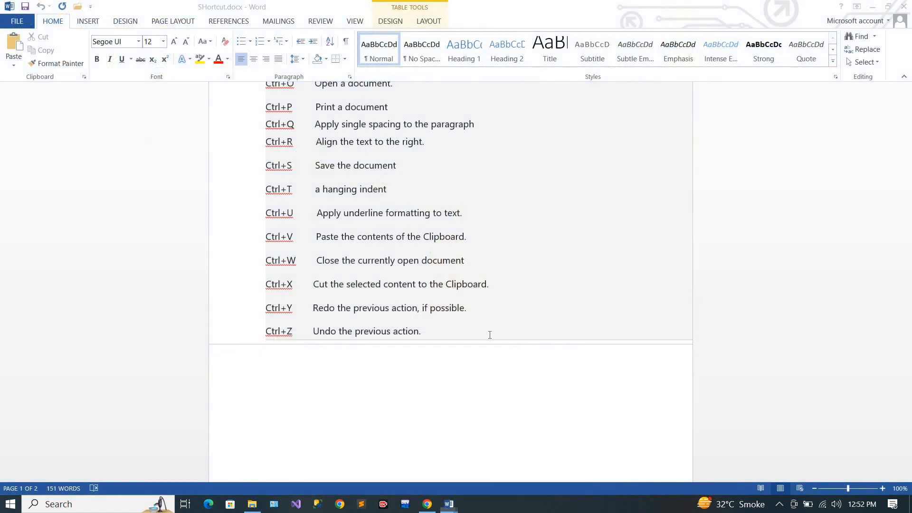
scroll(489, 335, "up", 6)
scroll(490, 332, "up", 2)
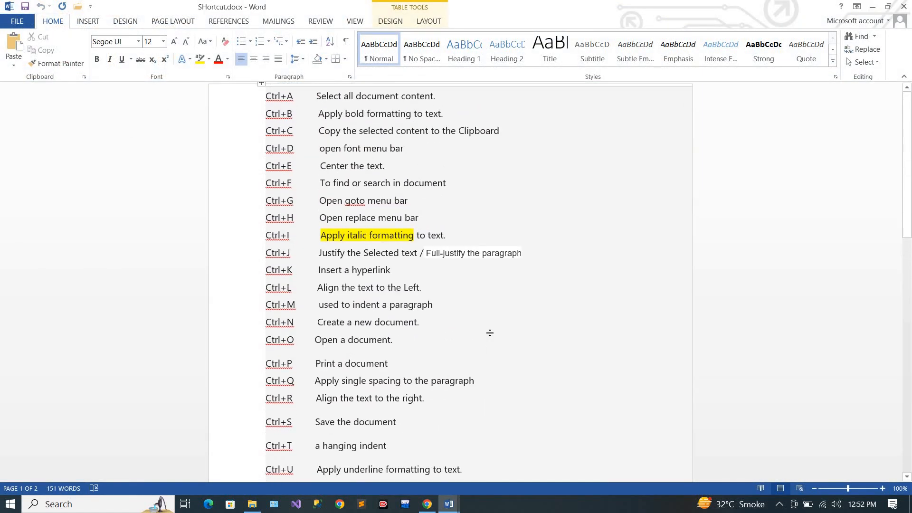
scroll(490, 332, "down", 3)
scroll(490, 333, "down", 6)
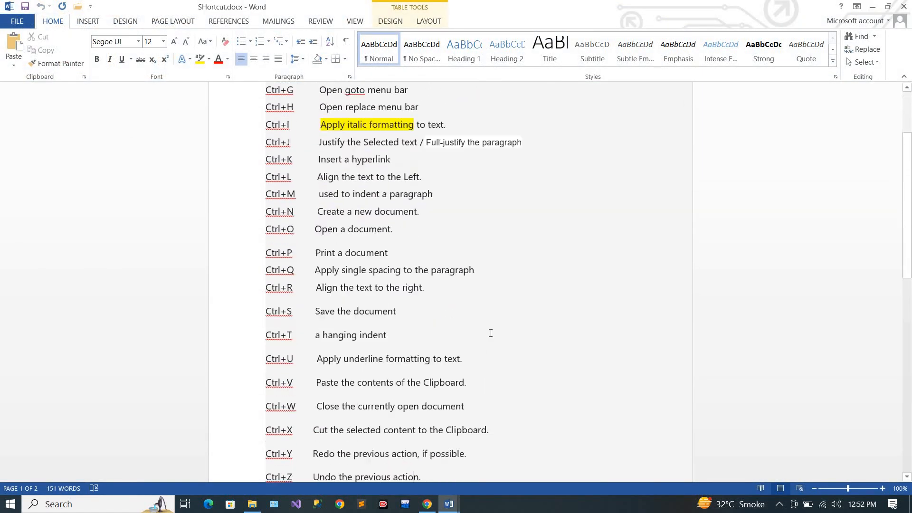
scroll(490, 333, "up", 9)
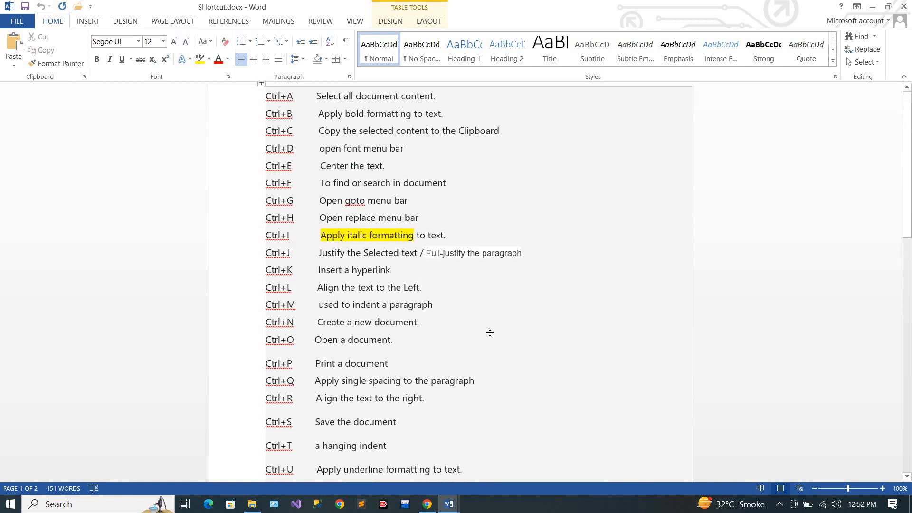
scroll(490, 332, "down", 6)
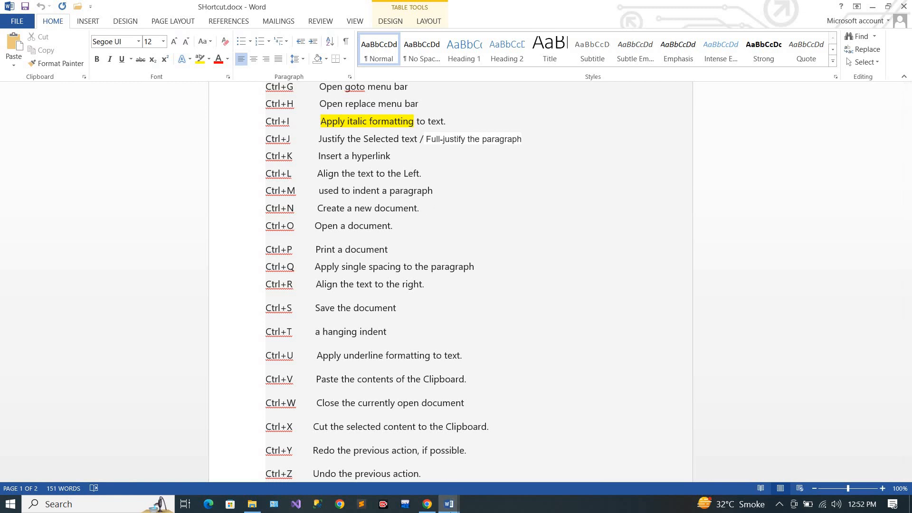
mouse_move(449, 504)
left_click(422, 468)
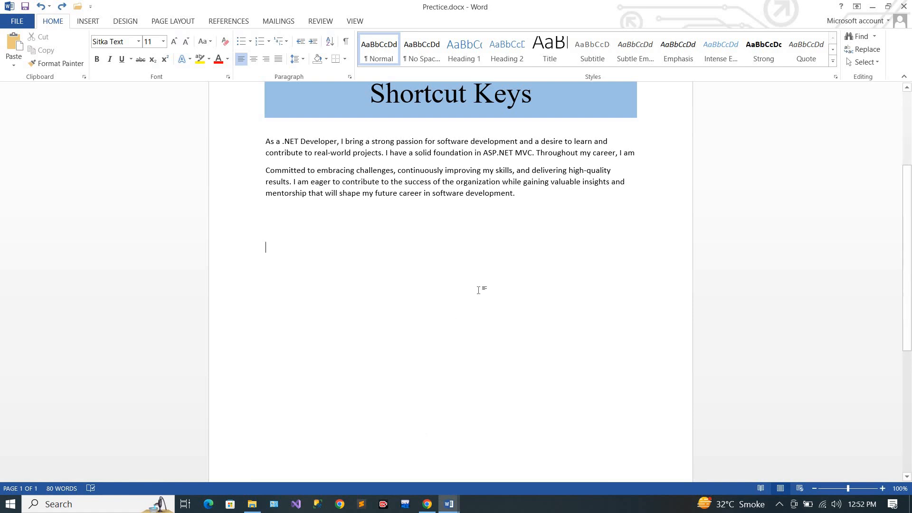
scroll(479, 288, "up", 3)
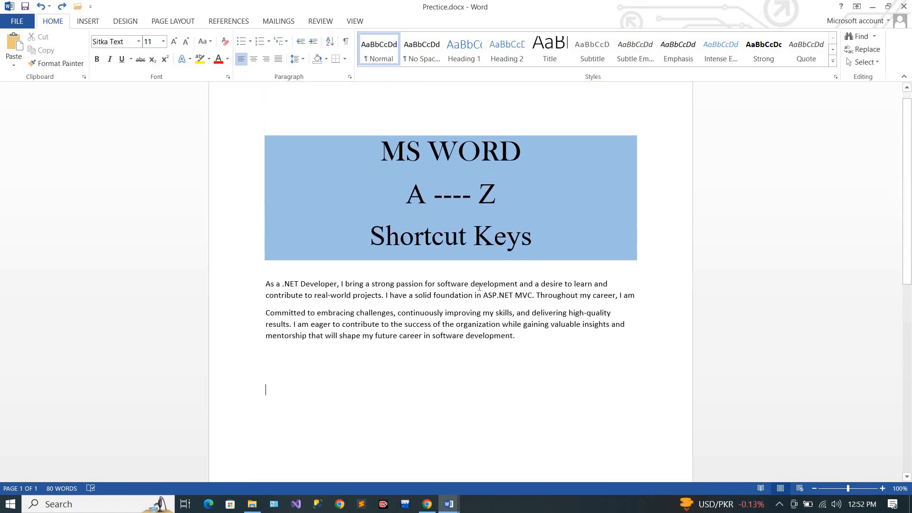